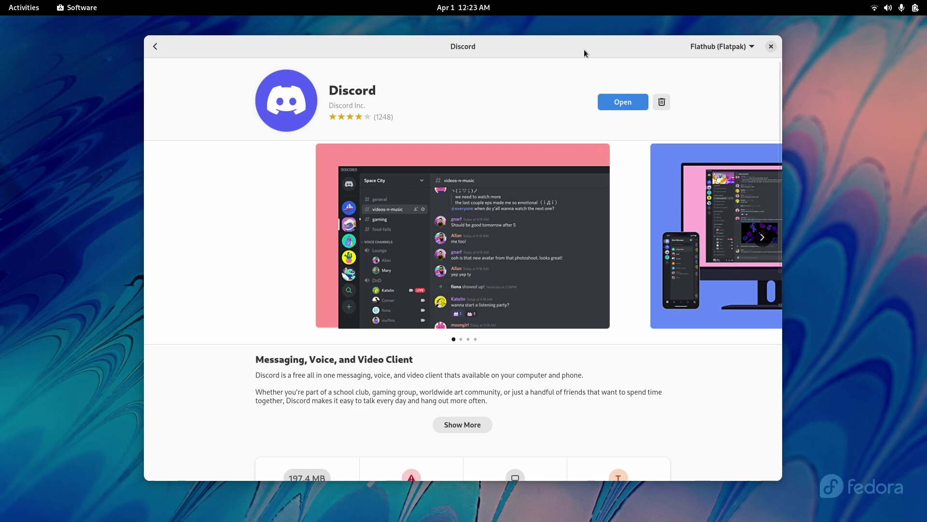
Step: Nudge the Software window showing the Discord page right, then back left
drag(584, 49, 606, 50)
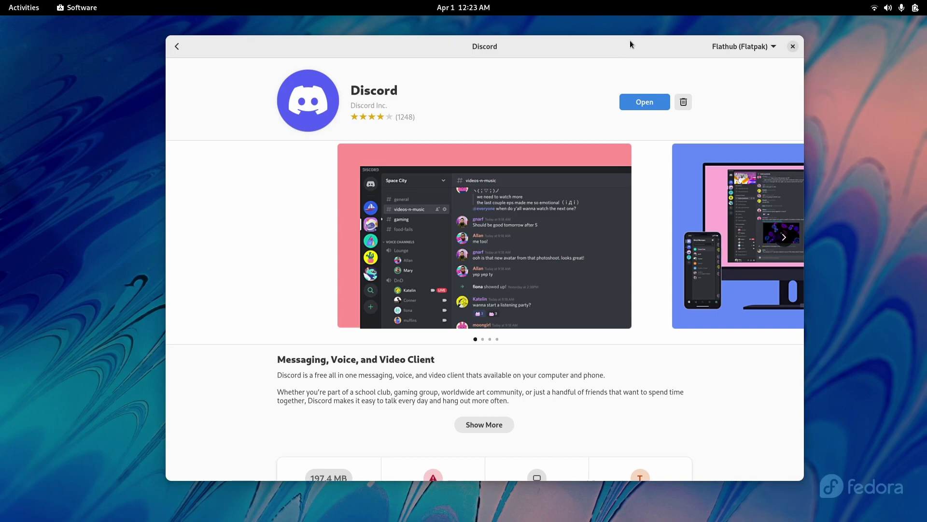
drag(614, 50, 590, 49)
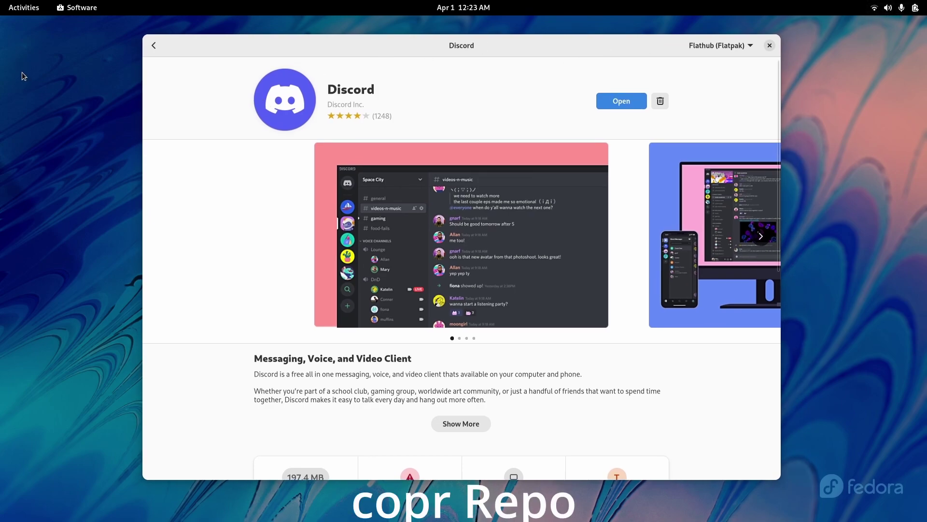
Step: Launch the Settings app from the app grid
click(22, 10)
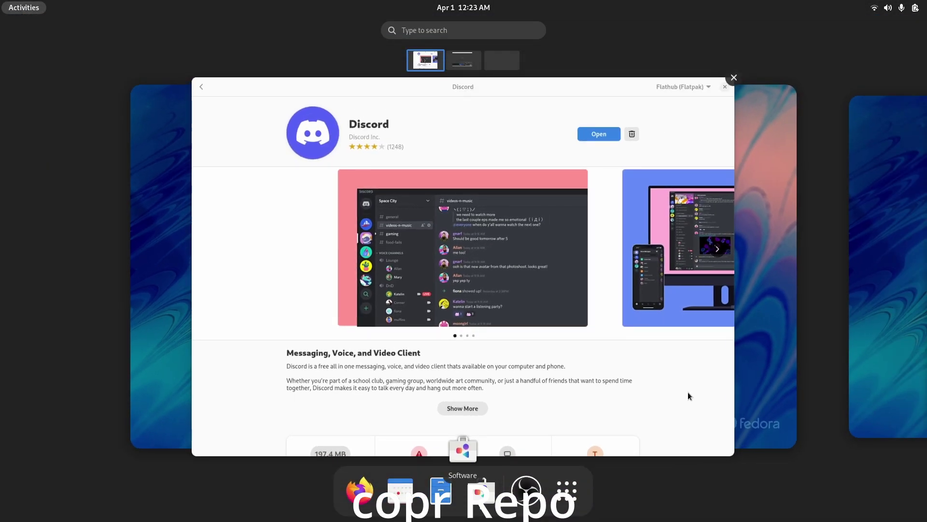
scroll(688, 392, down, 1)
click(567, 488)
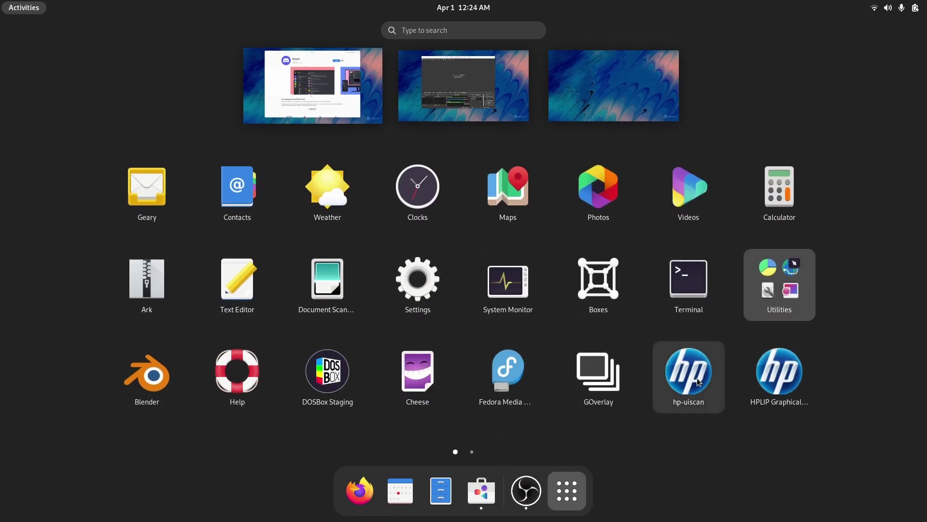
key(super)
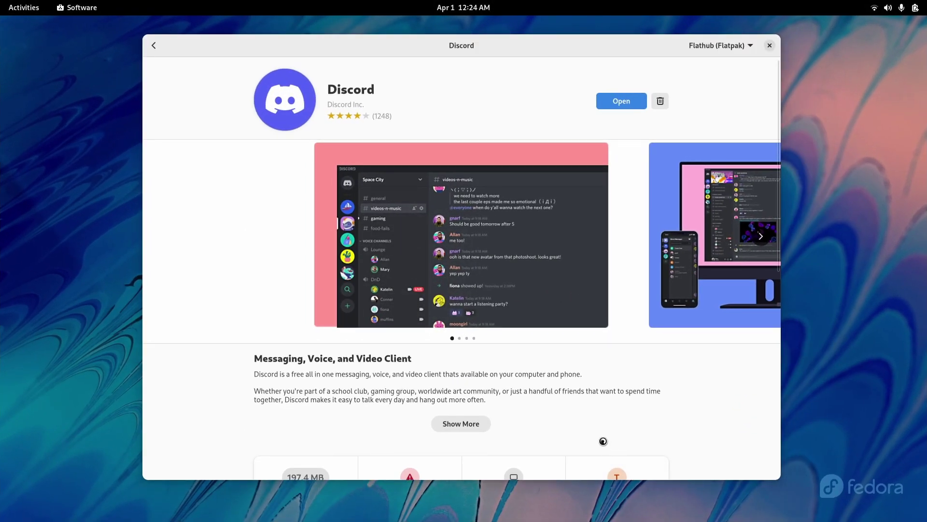
Step: Scroll the About page, centre the Settings window and scroll the sidebar to the top
scroll(50, 220, down, 5)
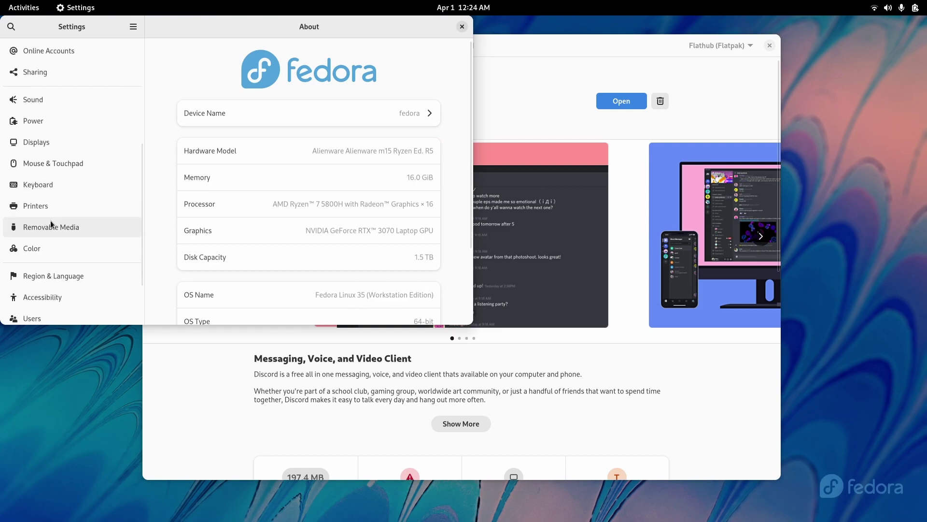
scroll(348, 186, down, 5)
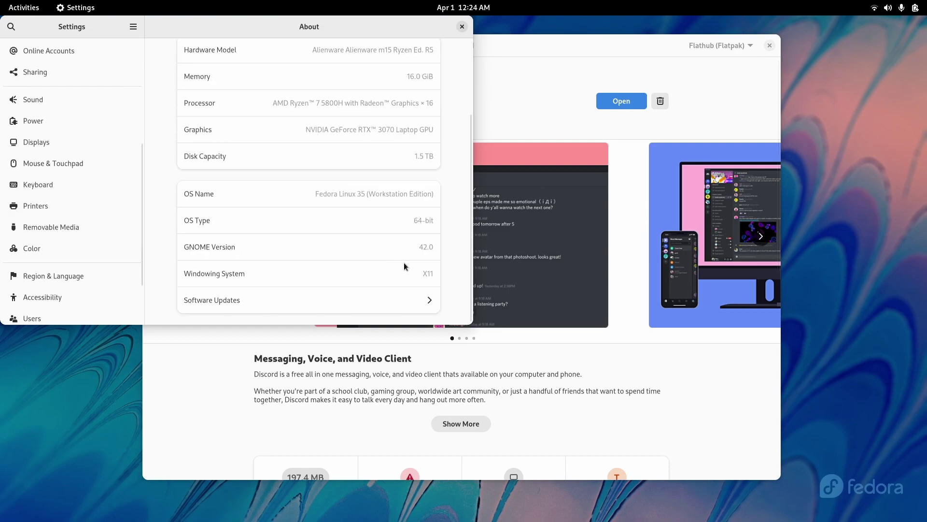
scroll(362, 271, up, 4)
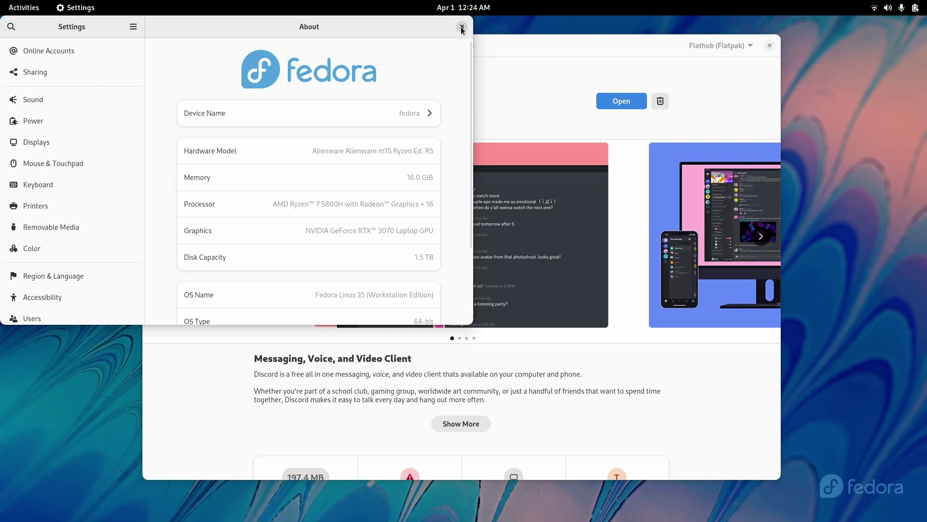
super+drag(41, 165, 273, 240)
scroll(274, 238, up, 5)
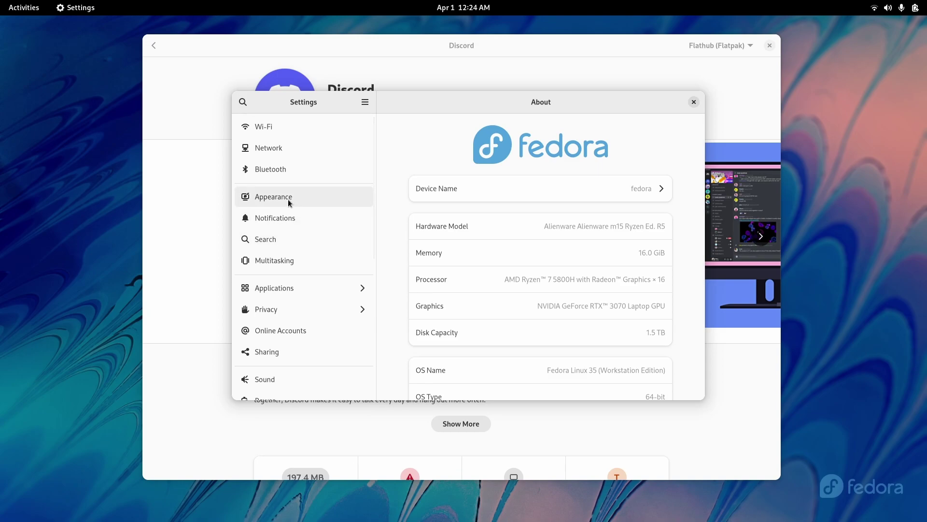
Step: On the maximized Appearance page, switch the system style to Dark
click(289, 202)
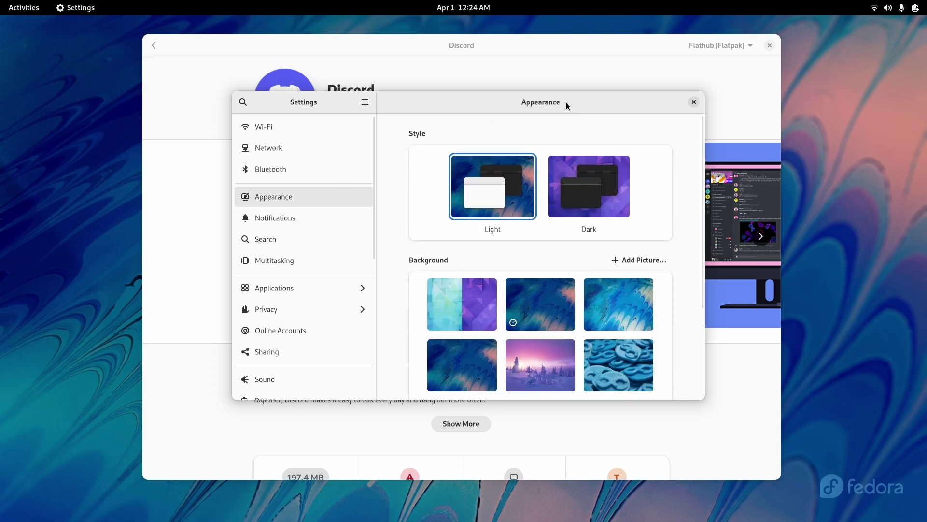
drag(568, 104, 546, 95)
double_click(547, 95)
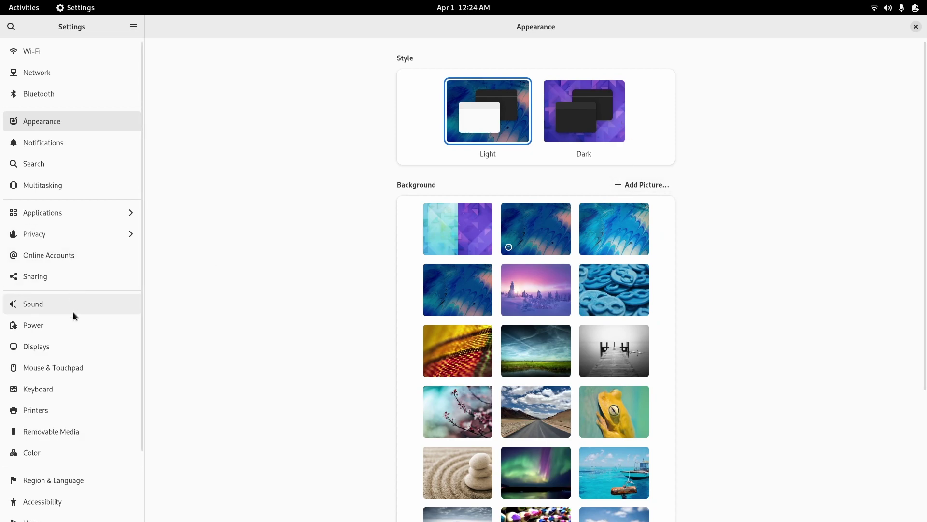
click(610, 130)
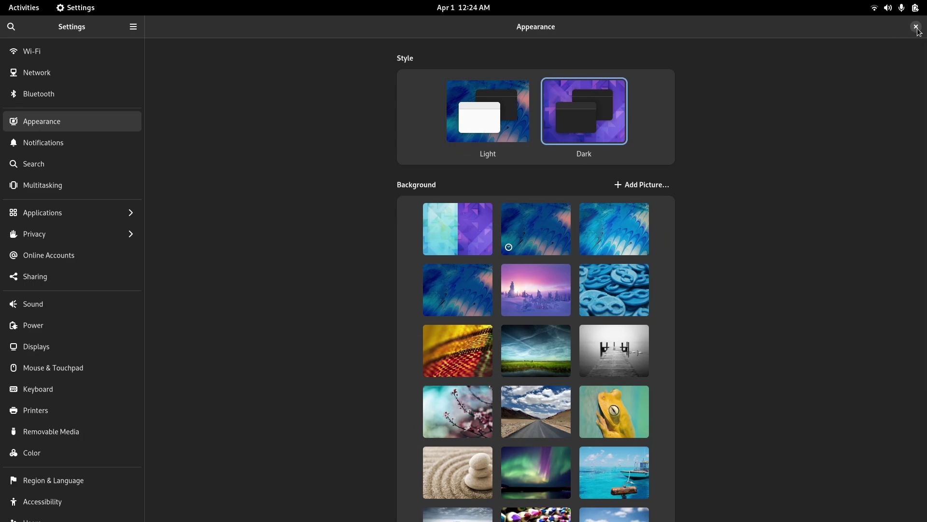
Step: Close Settings, search Software for 'ex' and start installing Extension Manager
click(916, 27)
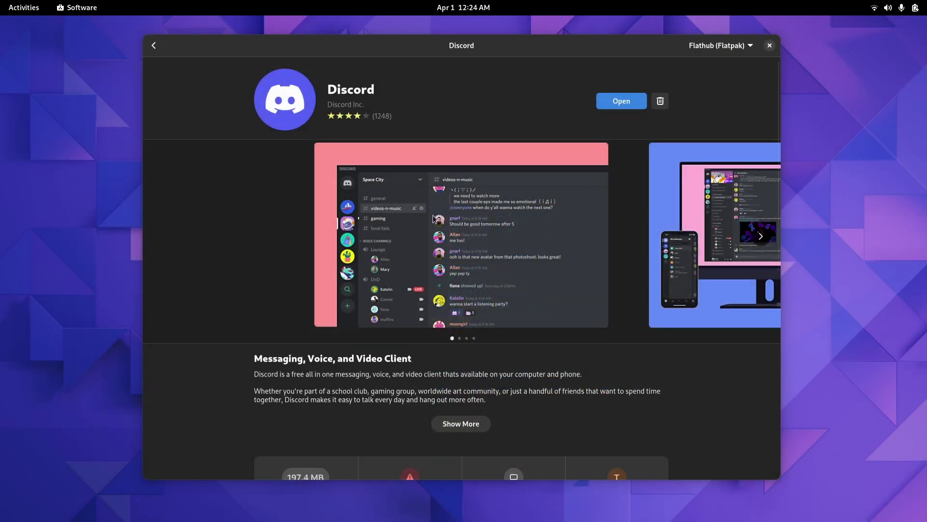
click(152, 42)
click(346, 70)
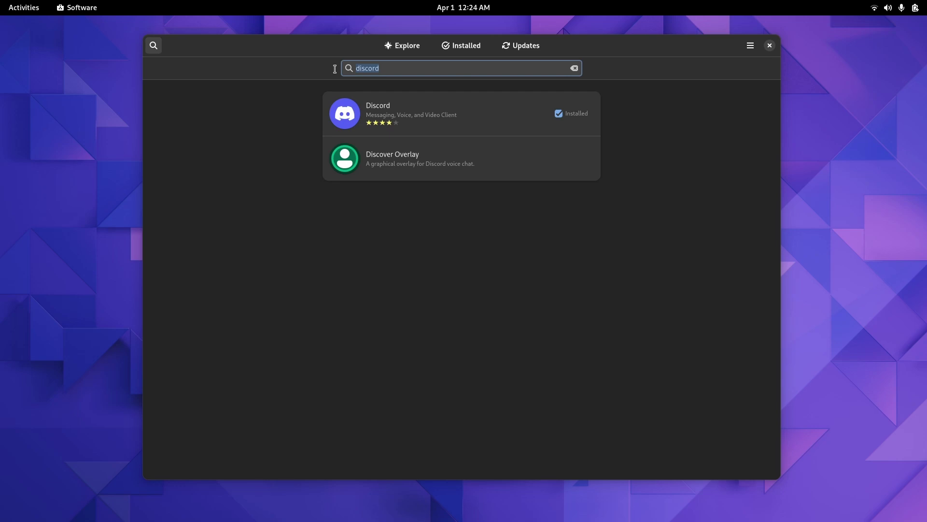
text(exten)
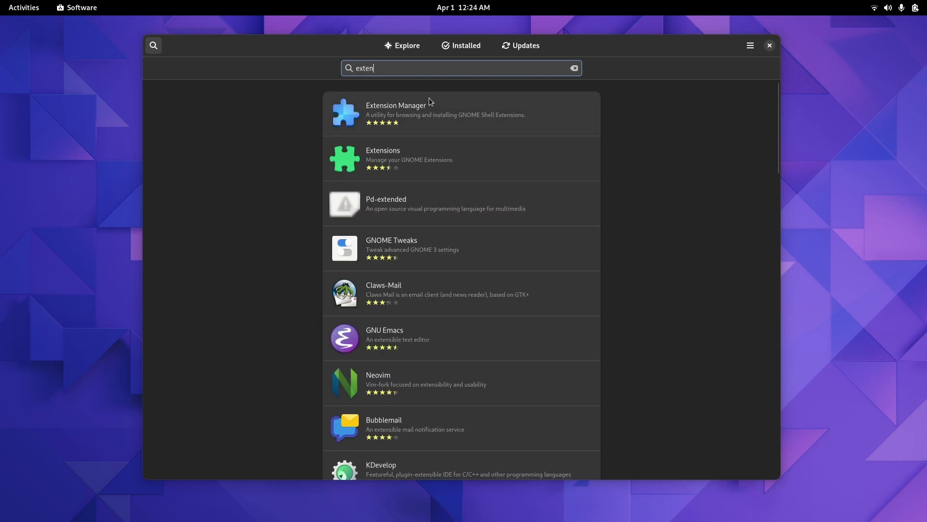
click(405, 135)
click(643, 100)
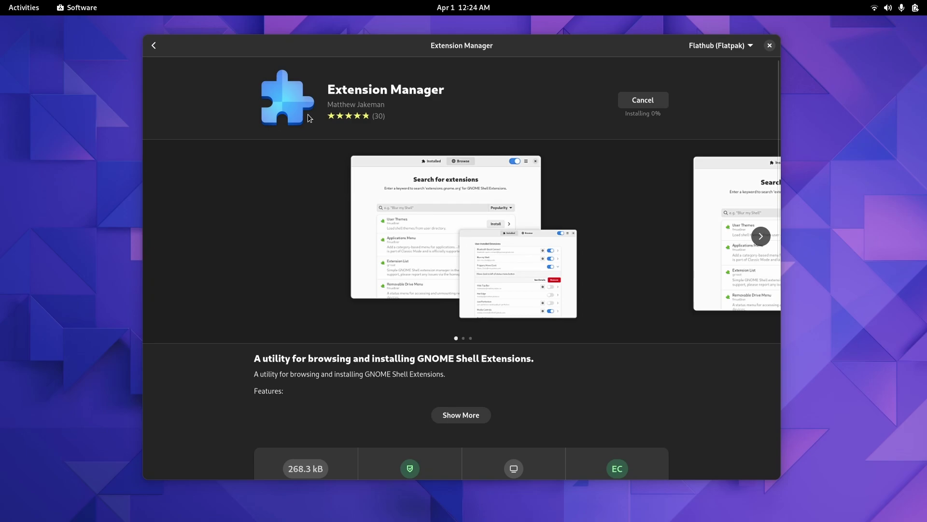
Step: Install GNOME Tweaks, then restart the Extension Manager installation
click(153, 46)
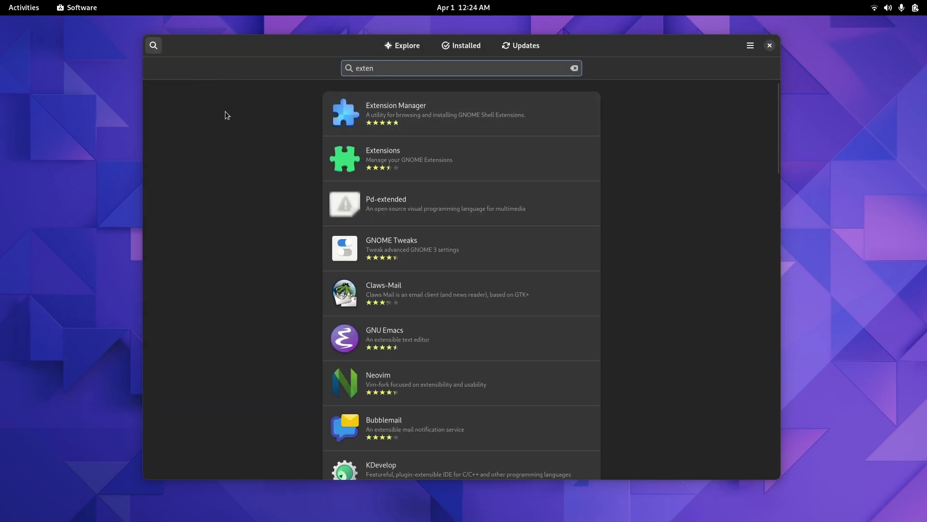
click(393, 250)
click(643, 100)
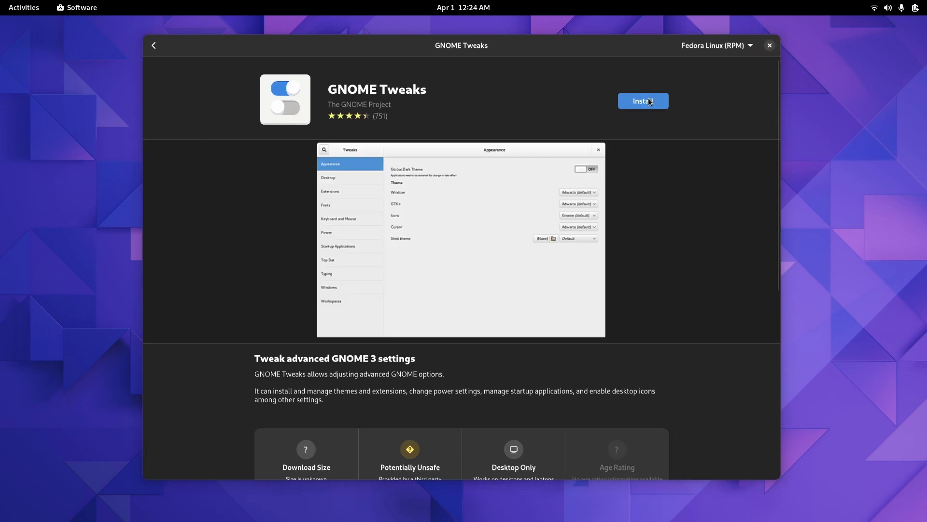
click(154, 46)
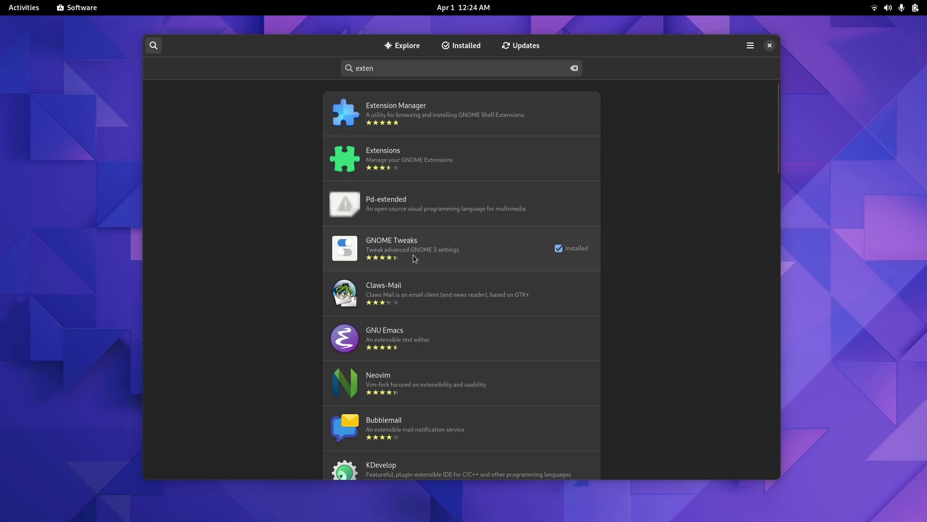
click(435, 126)
click(643, 100)
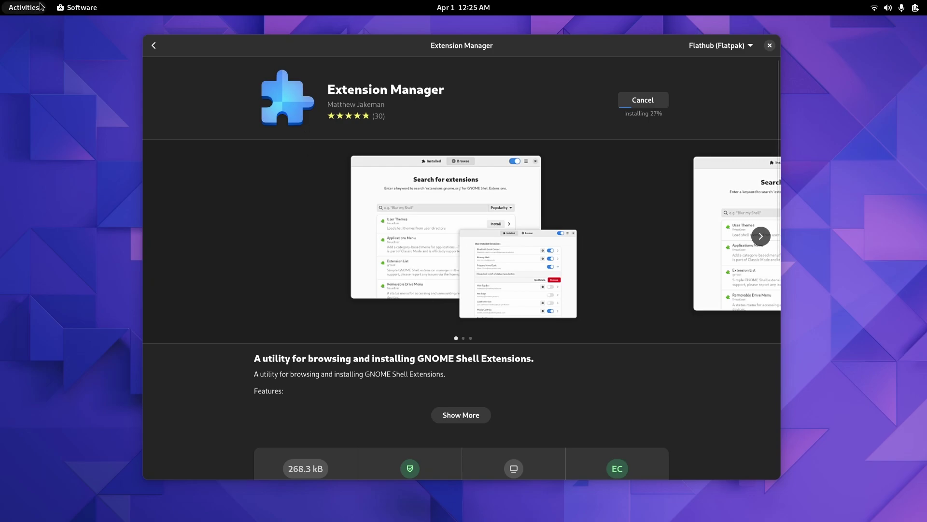
Step: Disable the preview in OBS Studio
click(24, 7)
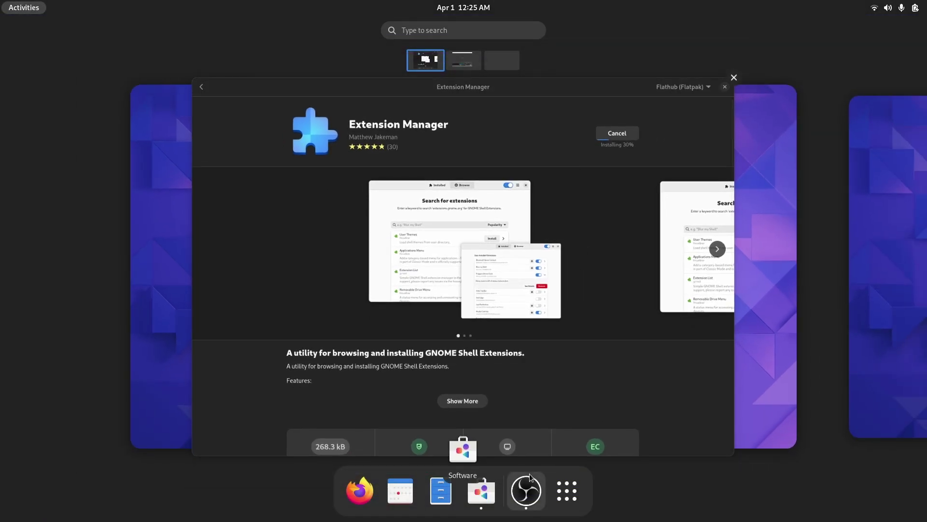
click(526, 490)
right_click(434, 135)
click(465, 24)
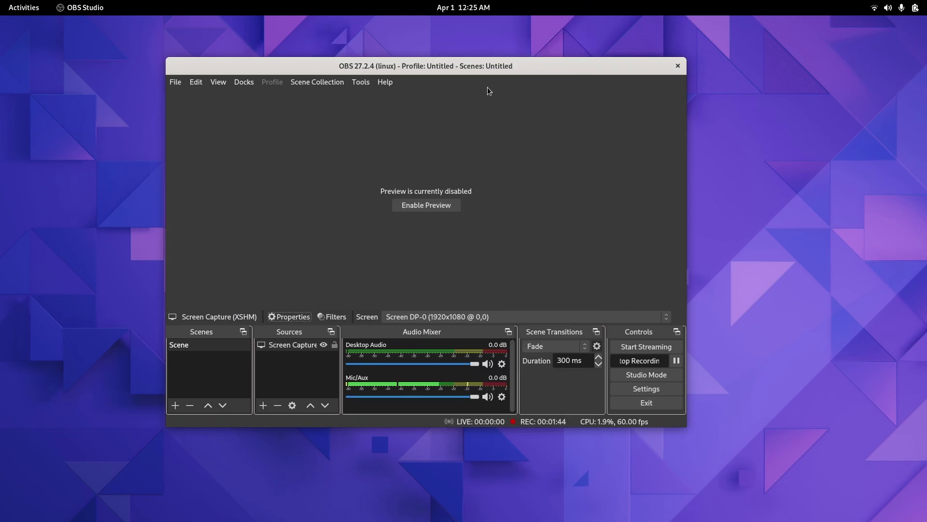
Step: Set the Mic/Aux device to UMC202HD 192k Analog Stereo, then return to the Software workspace
click(501, 401)
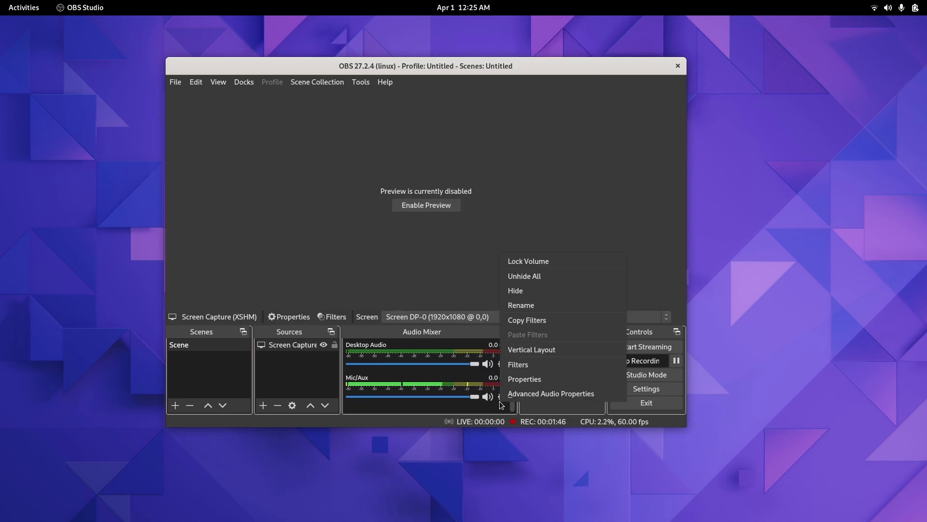
click(524, 379)
click(367, 105)
click(366, 153)
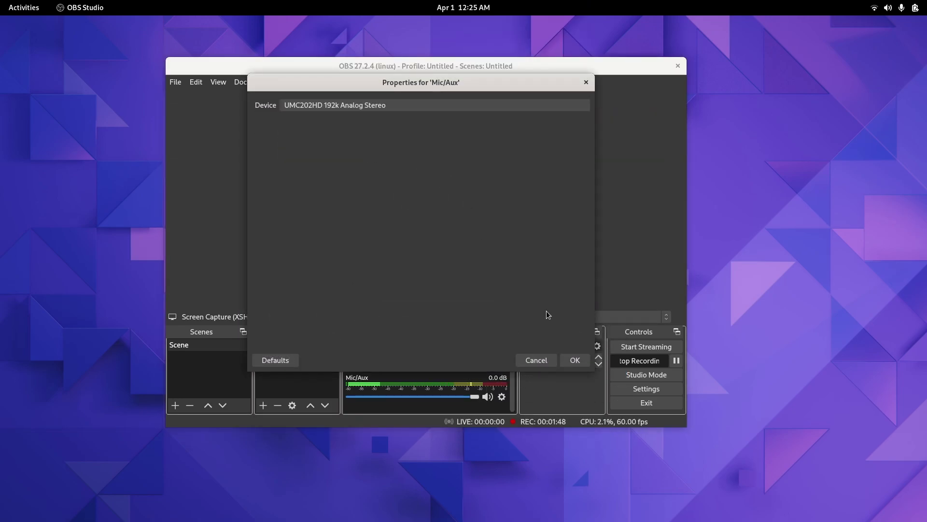
click(574, 360)
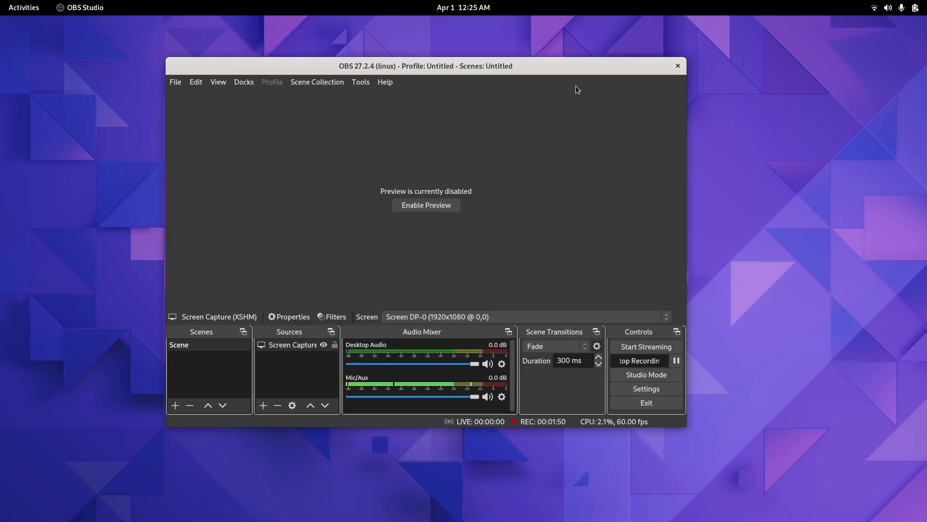
click(23, 7)
click(82, 194)
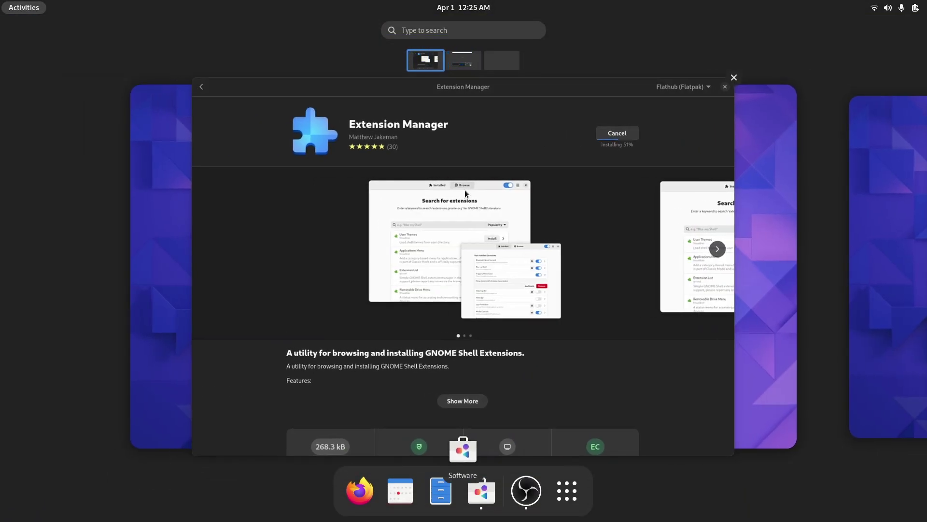
Step: Bring up the Extension Manager page in Software and let its install finish
click(597, 247)
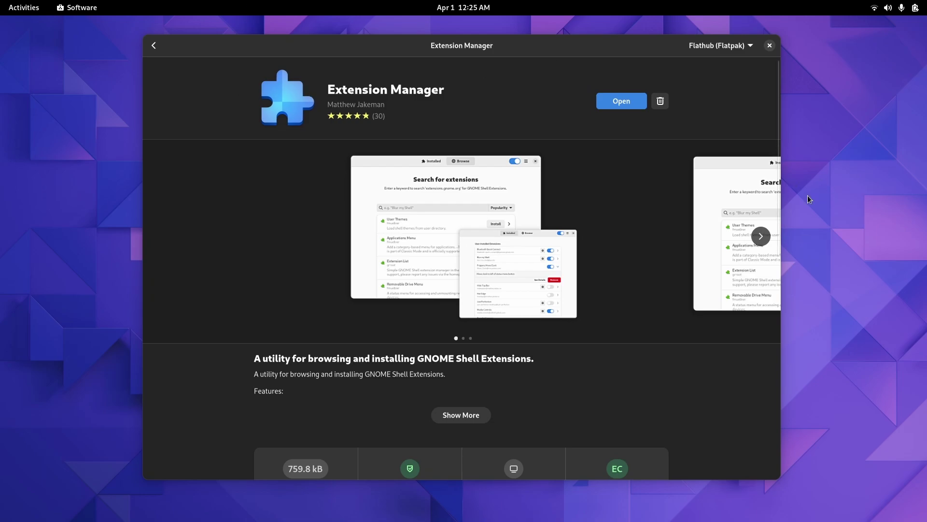
Step: Launch Extension Manager, dismiss the release notes and centre its window
click(602, 104)
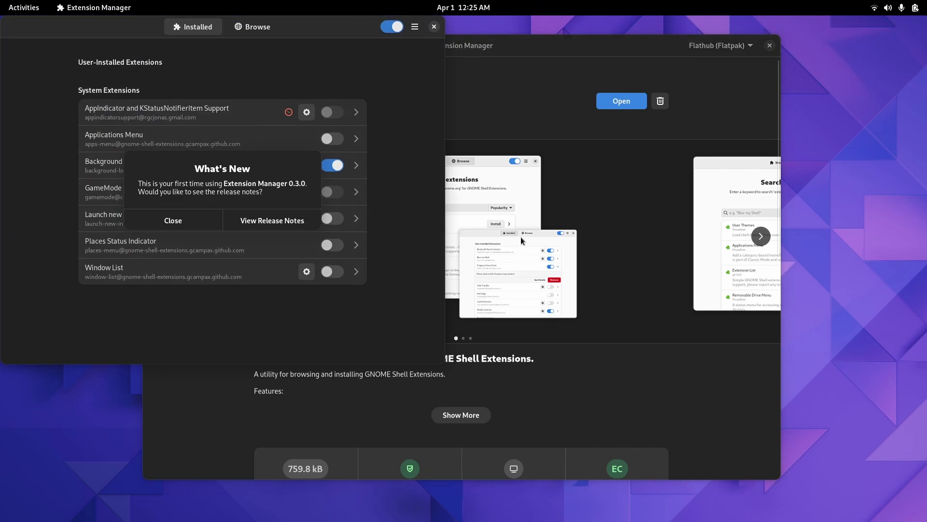
click(173, 220)
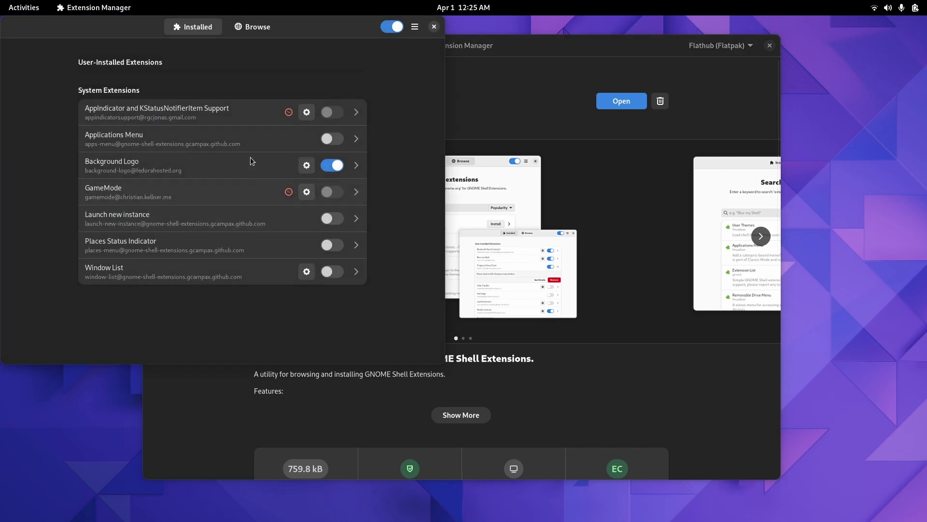
drag(307, 30, 459, 47)
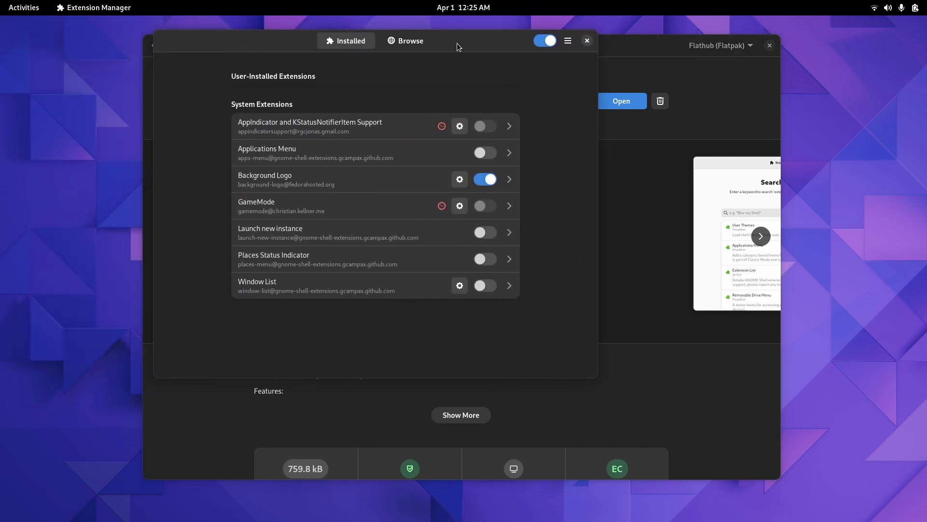
Step: Search online for 'ubuntu' and install the Ubuntu-like Panel extension
click(414, 40)
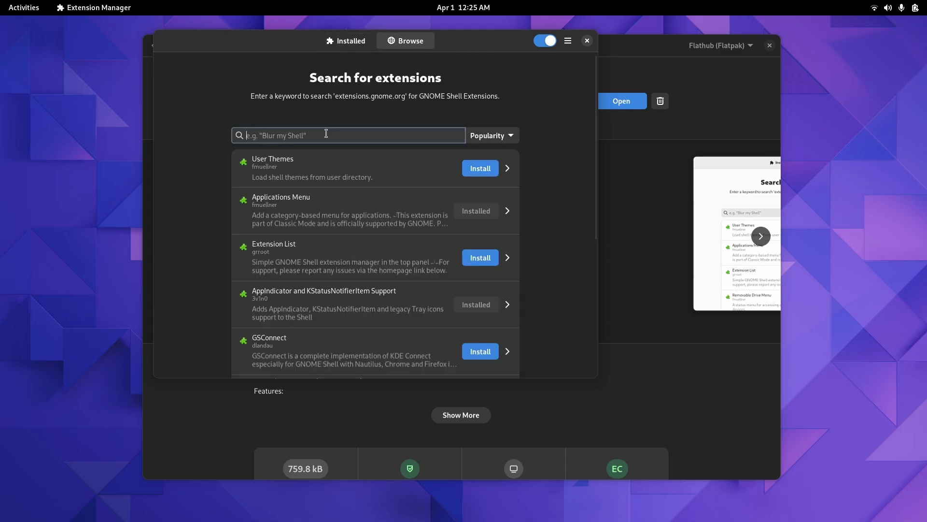
text(ubuntu)
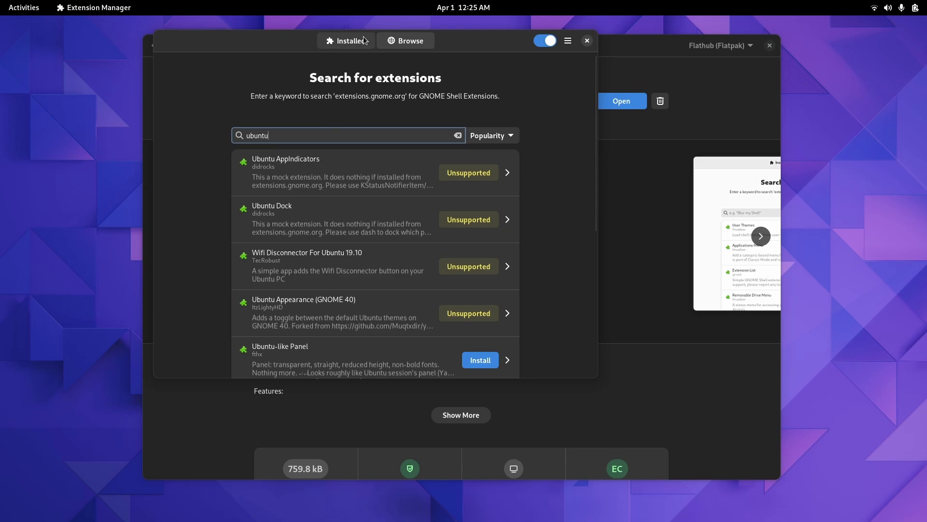
click(460, 359)
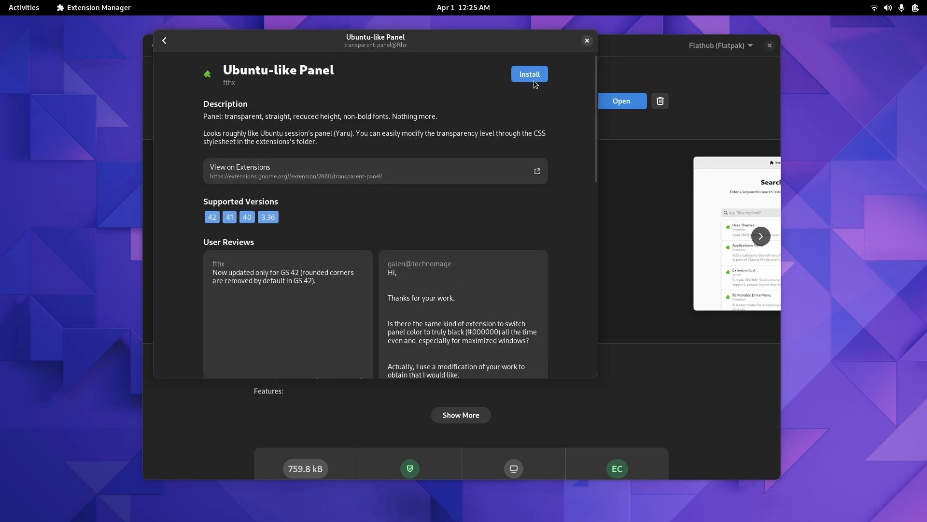
click(530, 75)
click(529, 292)
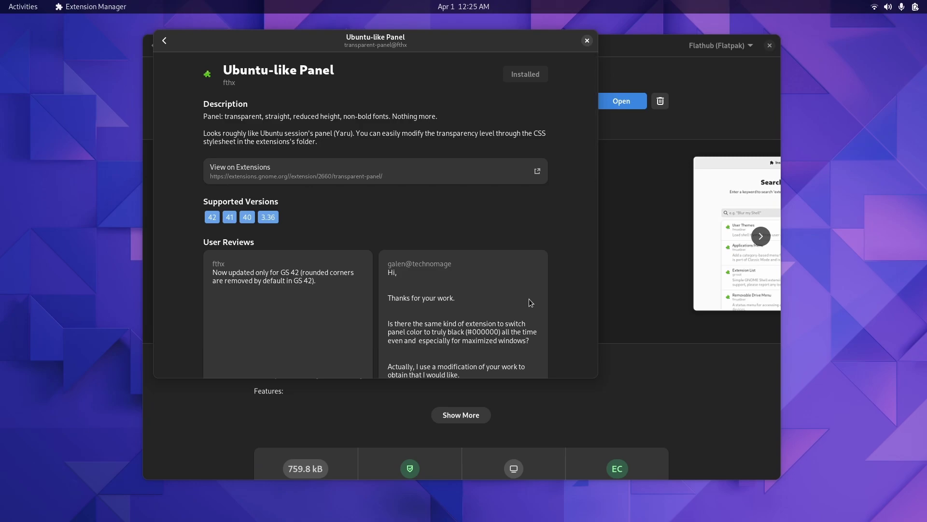
Step: Install the Blur my Shell and User Themes extensions by searching 'blur' and 'user'
click(164, 40)
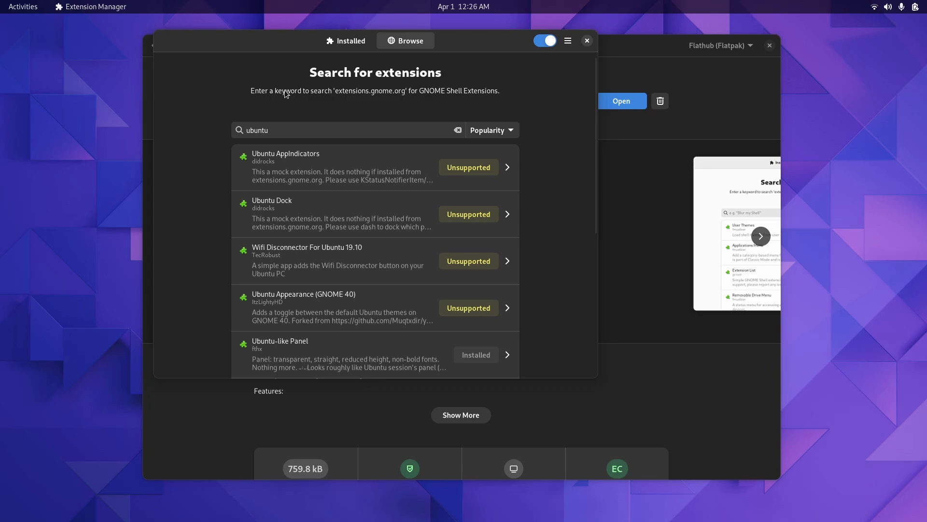
double_click(277, 129)
text(blu)
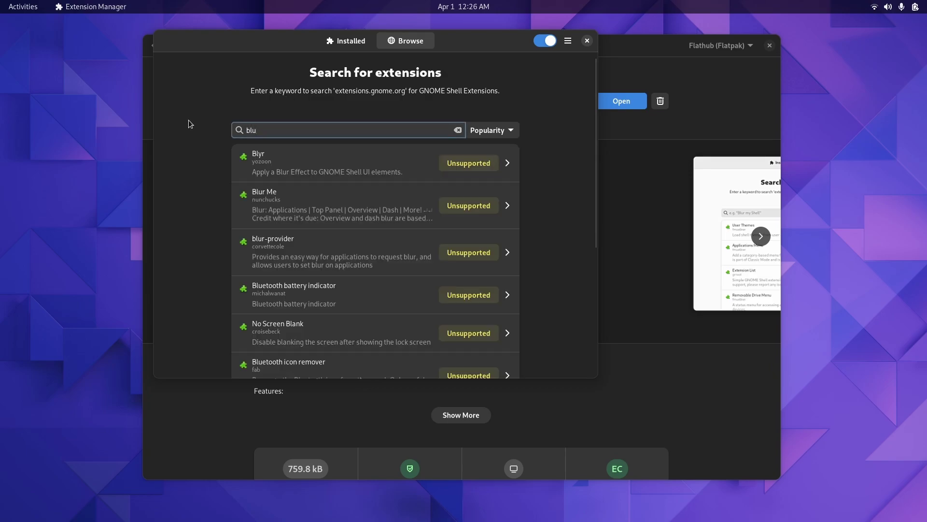
text(r)
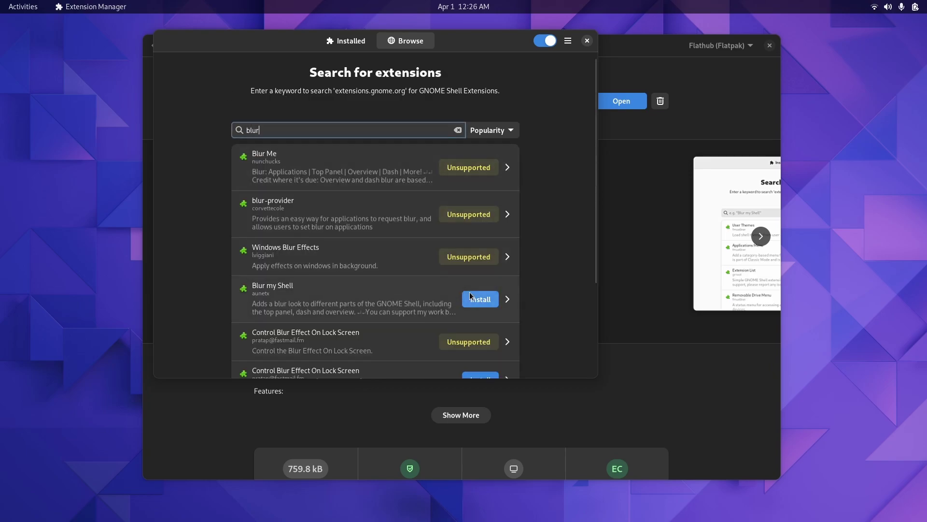
click(471, 295)
click(521, 295)
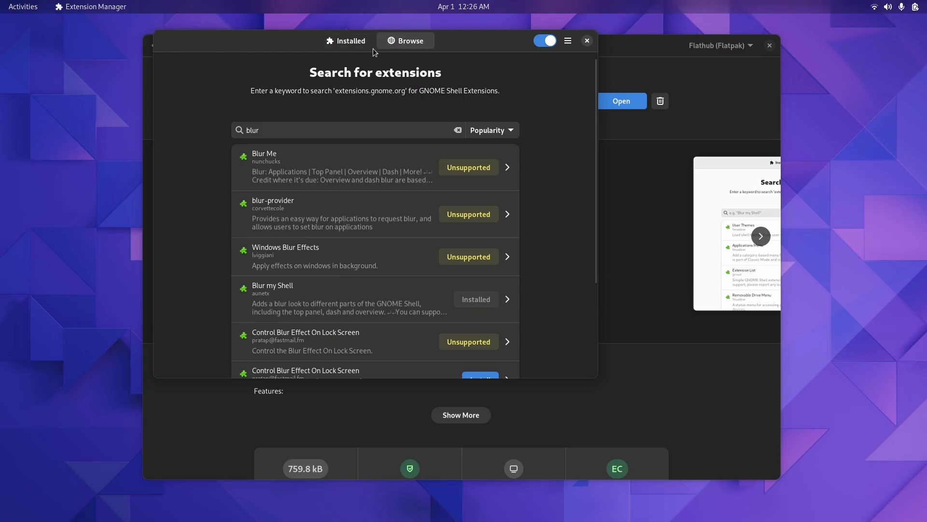
double_click(254, 129)
text(u)
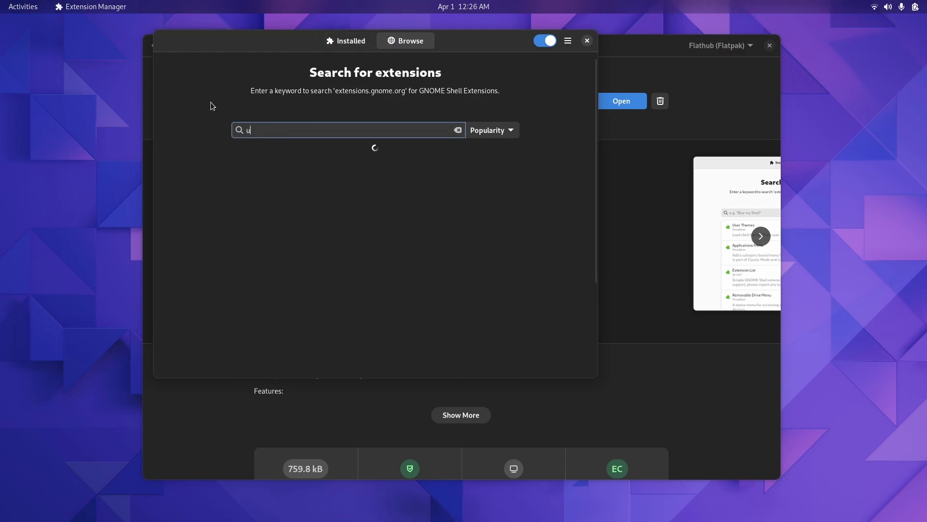
text(ser)
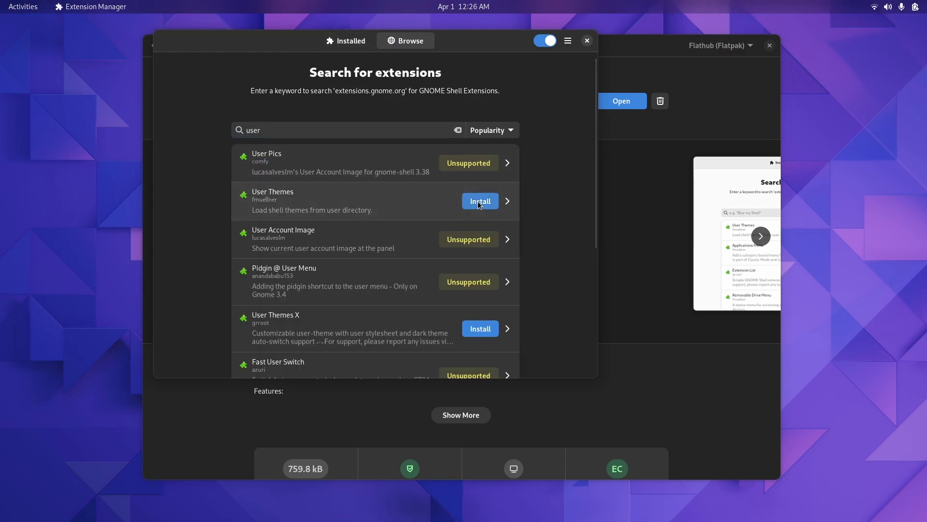
click(480, 202)
click(504, 292)
Step: Install Extension List from popular extensions and Just Perfection by searching 'just'
click(306, 130)
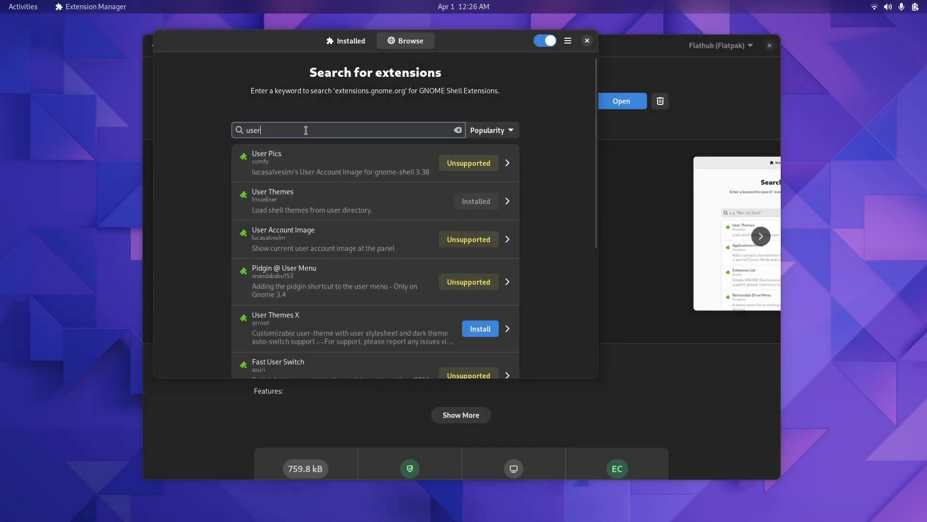
double_click(306, 130)
key(BackSpace)
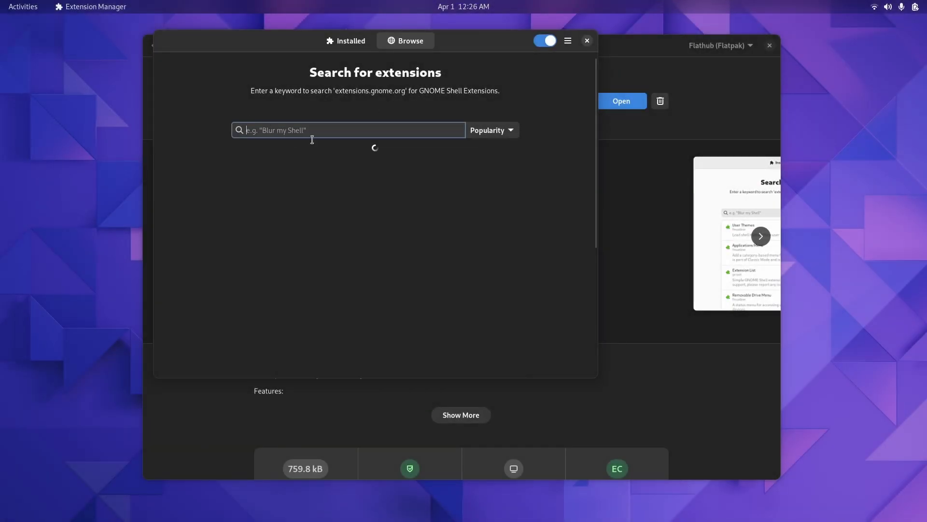
click(480, 252)
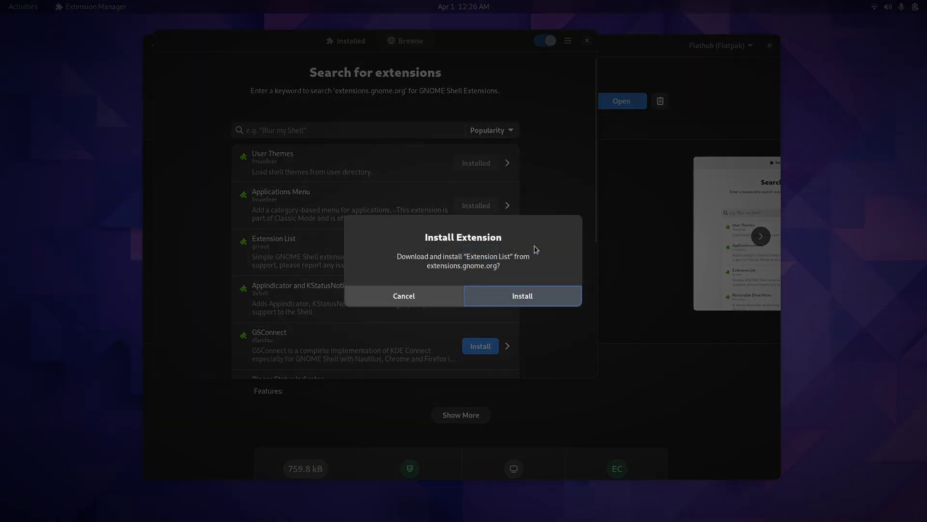
click(545, 295)
scroll(547, 293, down, 5)
scroll(546, 294, down, 3)
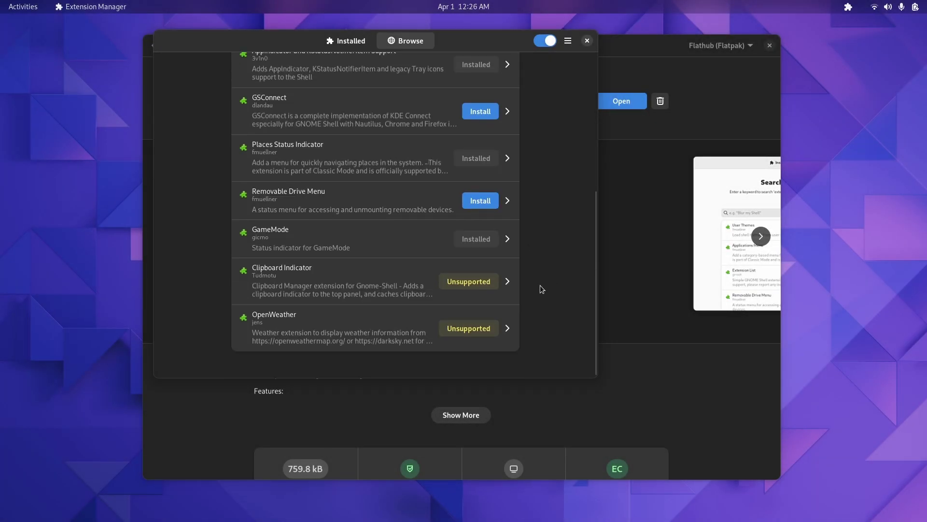
scroll(425, 130, up, 8)
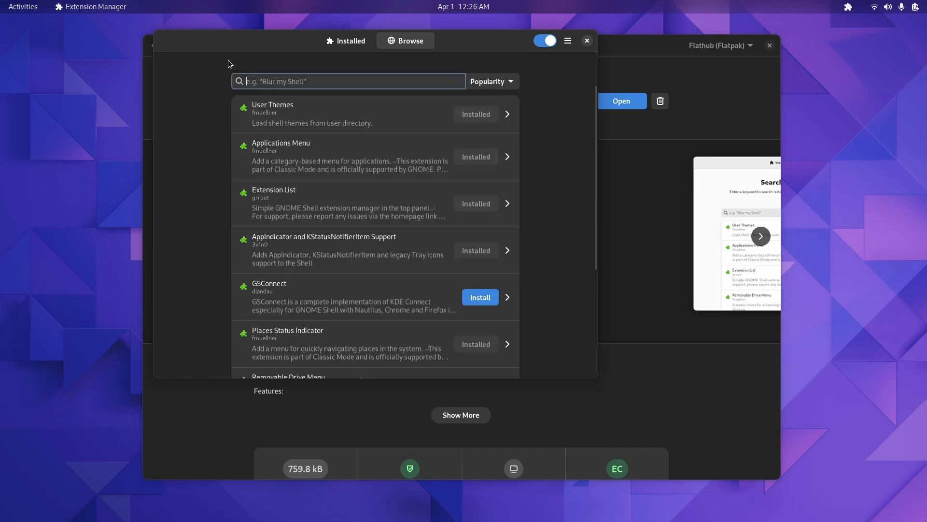
text(just)
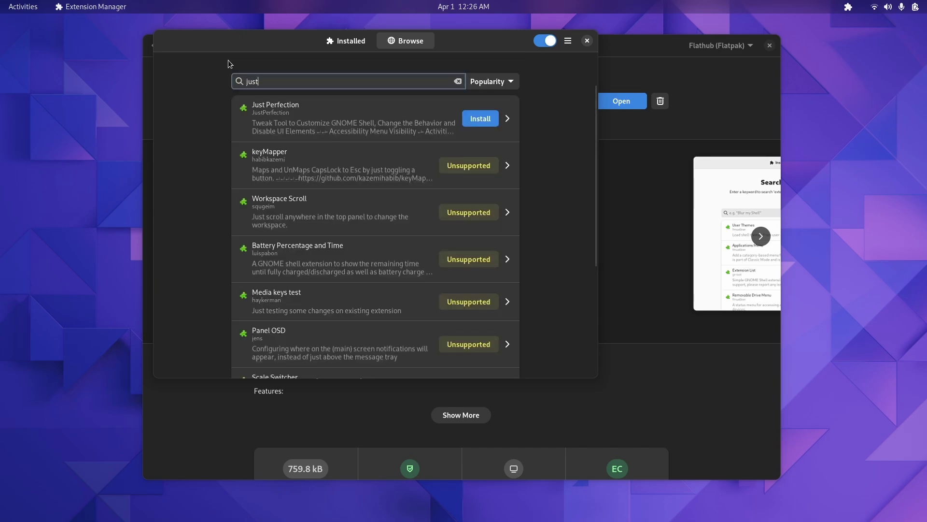
click(480, 118)
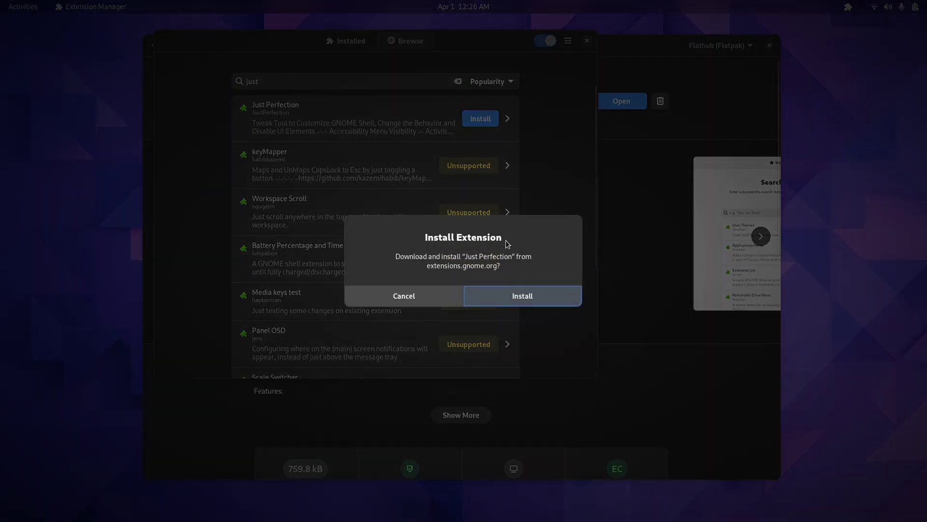
click(507, 296)
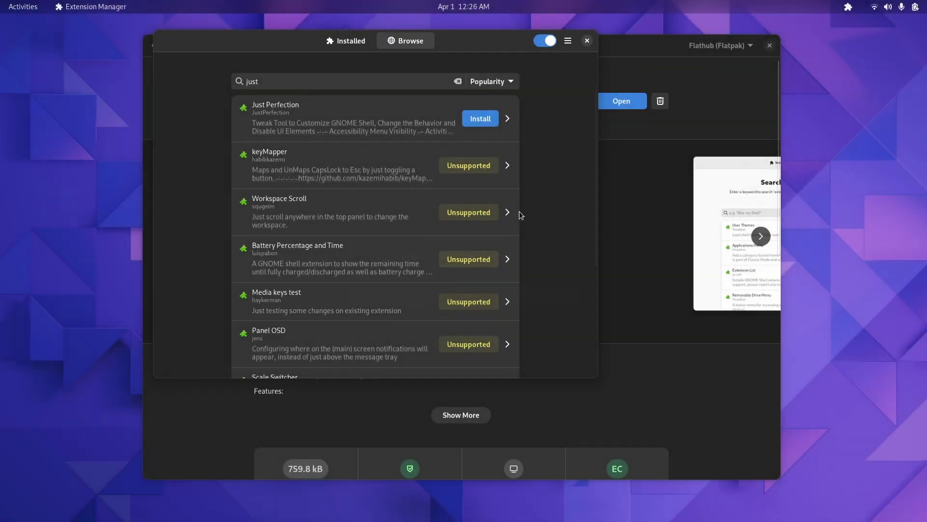
Step: Close Extension Manager, review the installed extensions tray list and close Software
click(587, 41)
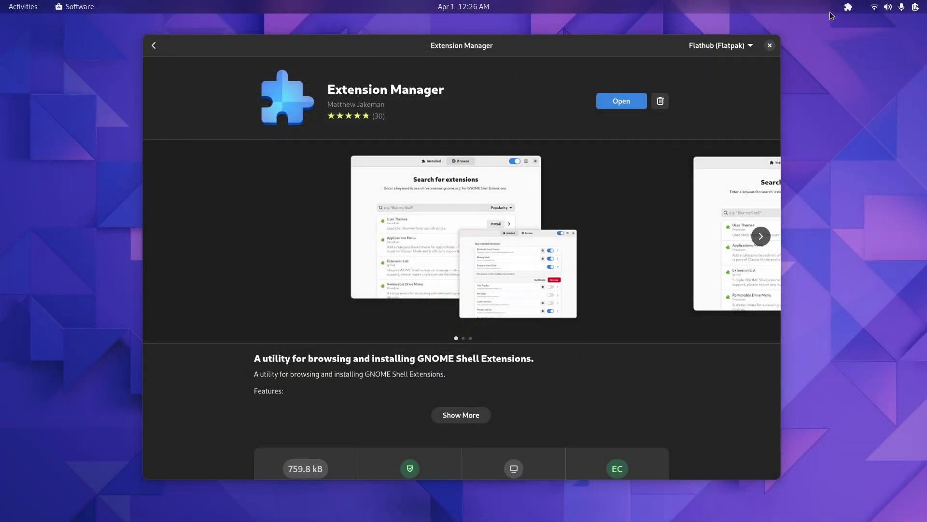
click(848, 7)
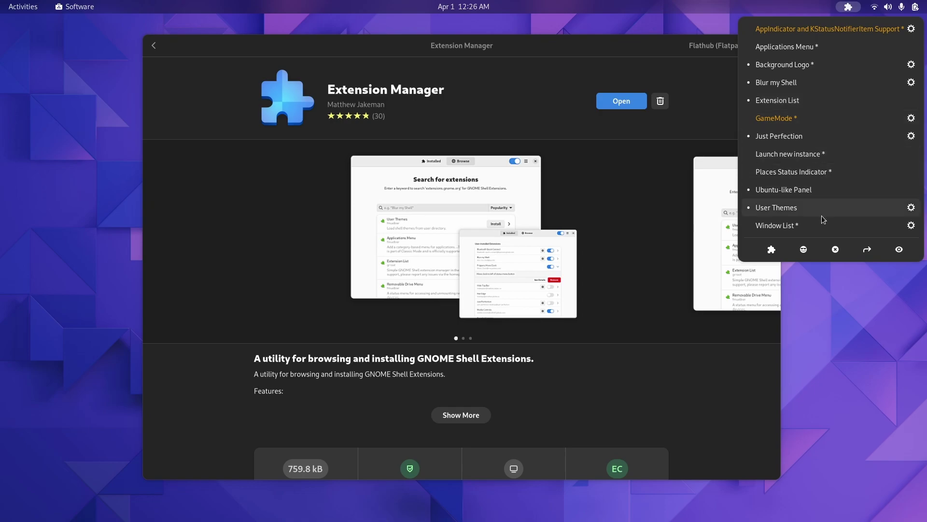
key(Escape)
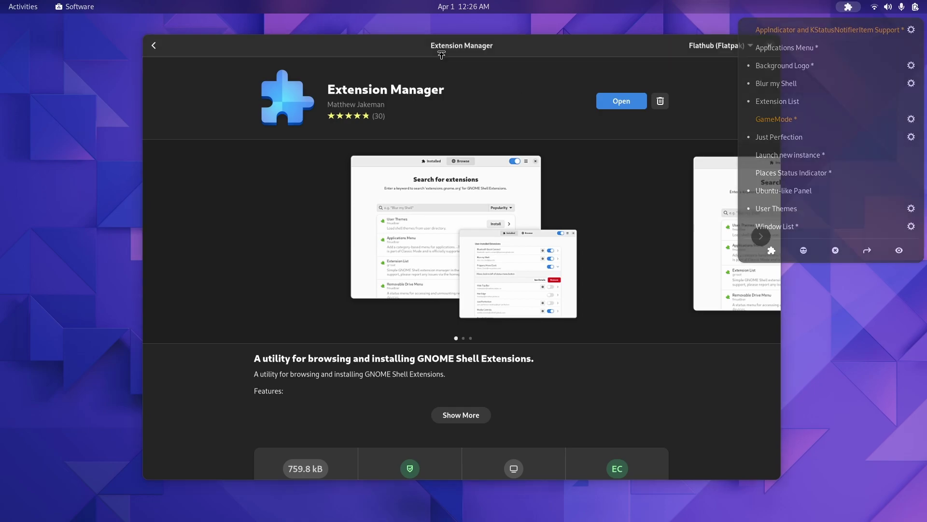
click(769, 46)
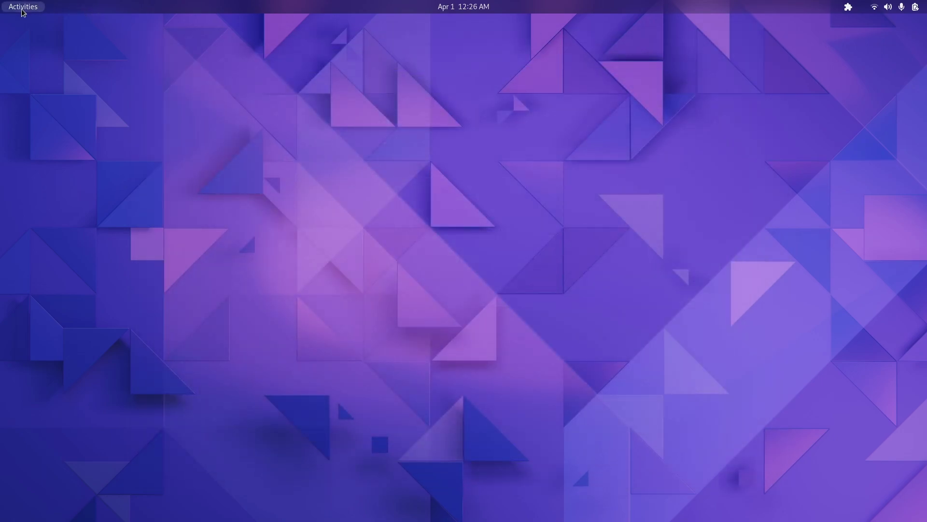
Step: Install sassc in Terminal with 'sudo dnf in sassc', entering the password and answering y
click(22, 7)
click(560, 488)
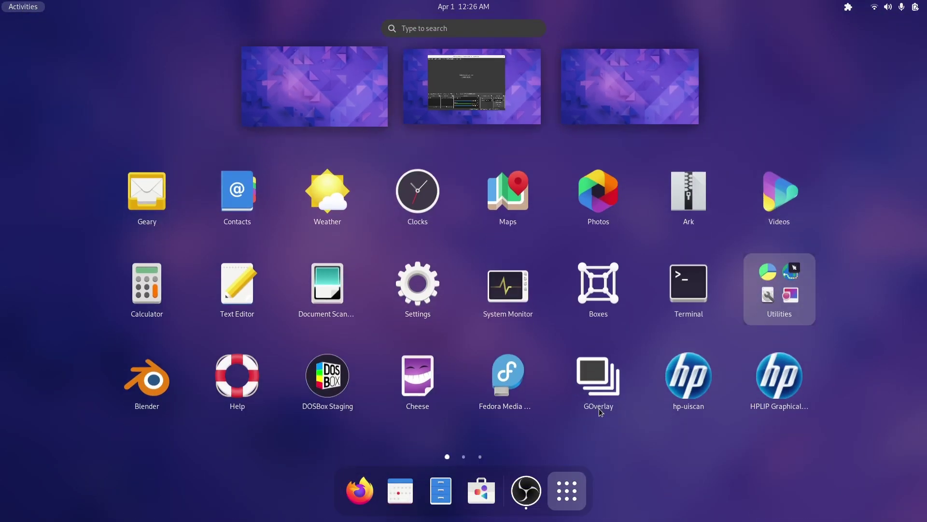
click(692, 291)
text(sud)
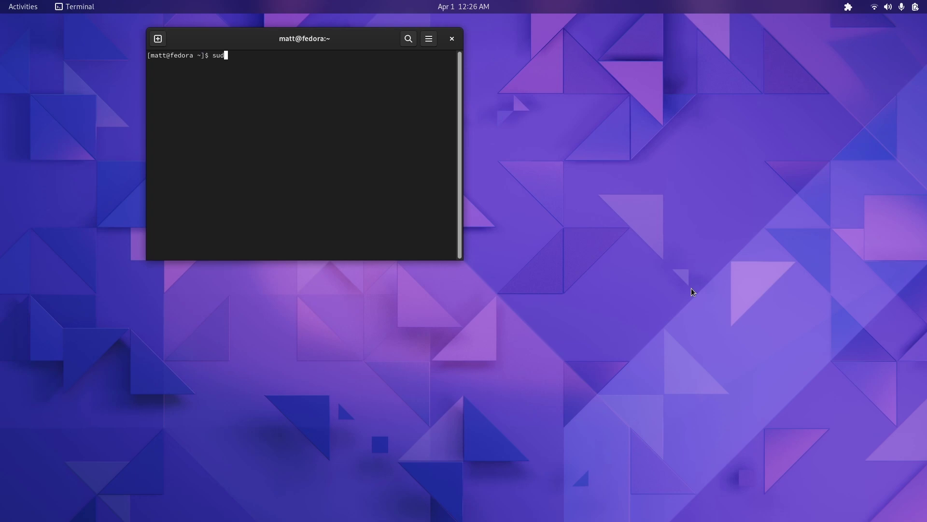
text(o dnf in sassc)
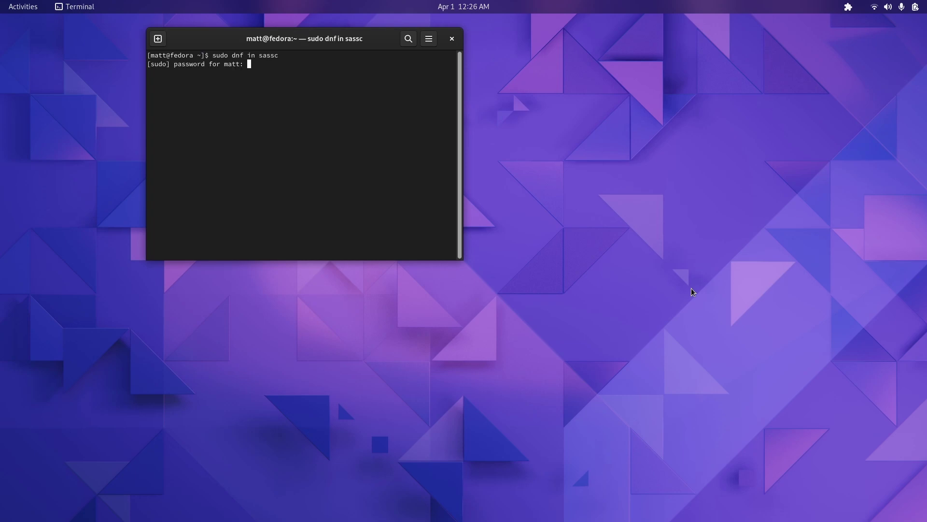
key(Return)
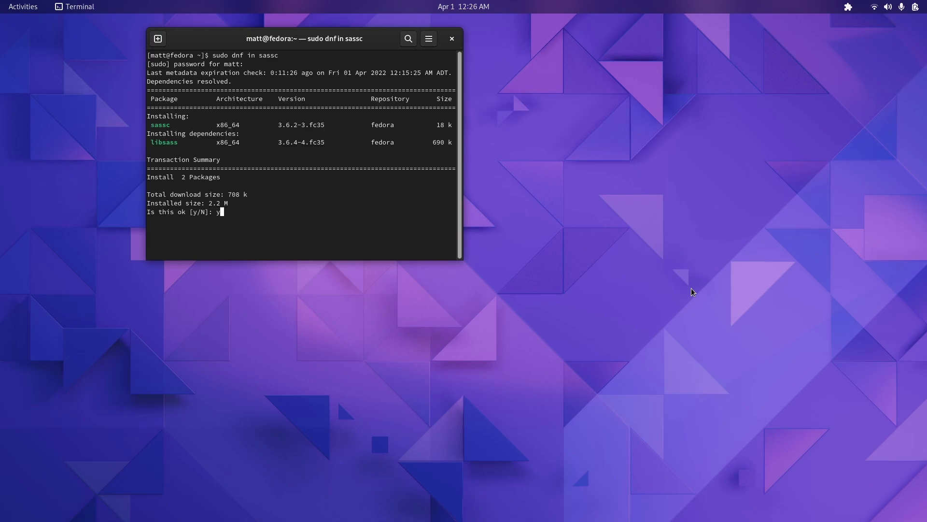
text(y)
key(Return)
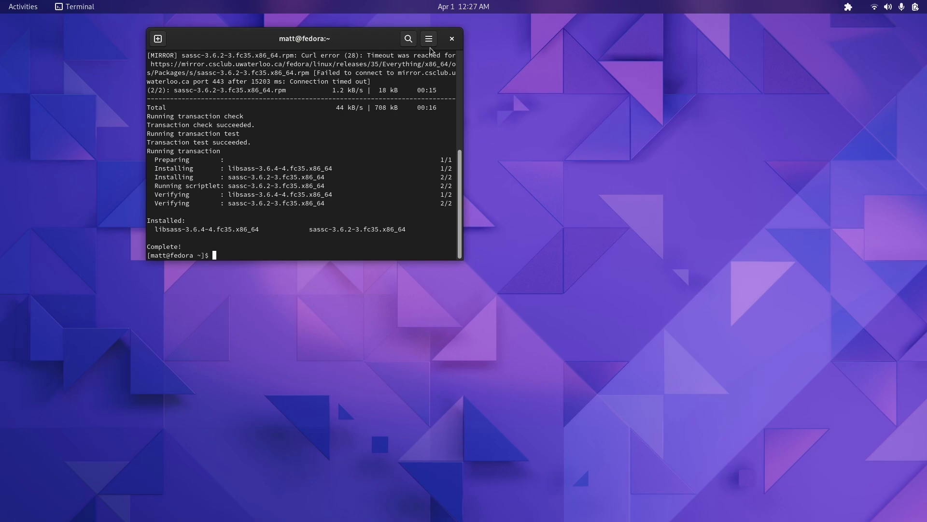
Step: Close the terminal and web-search 'gitlab arc menu' in Firefox
click(453, 38)
mouse_move(1, 1)
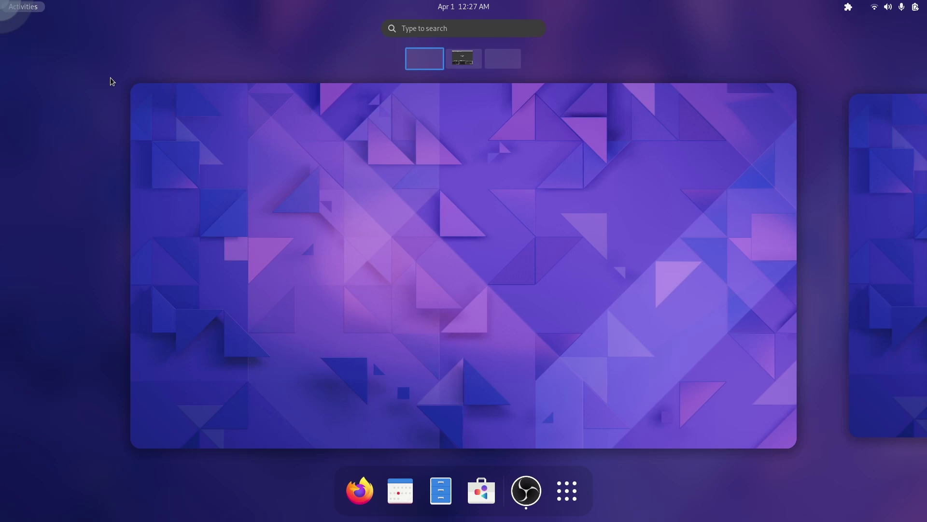
click(360, 497)
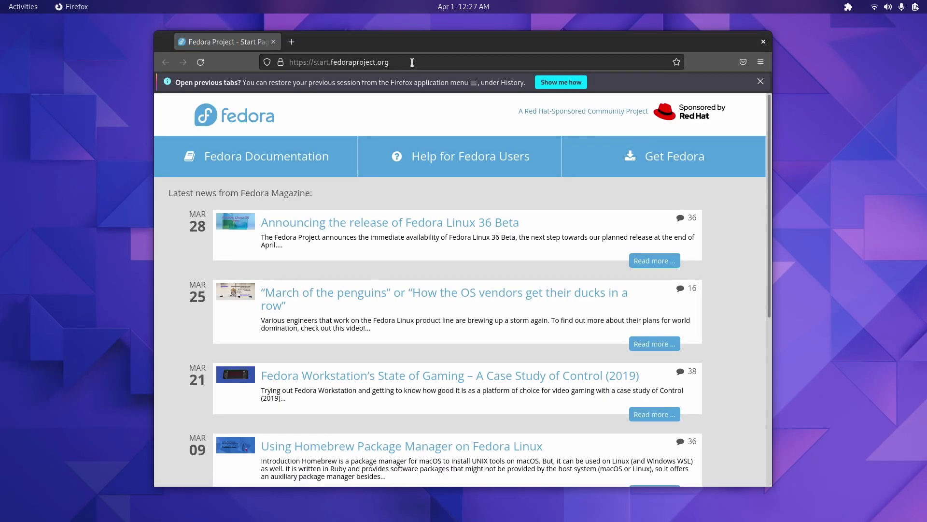
click(412, 62)
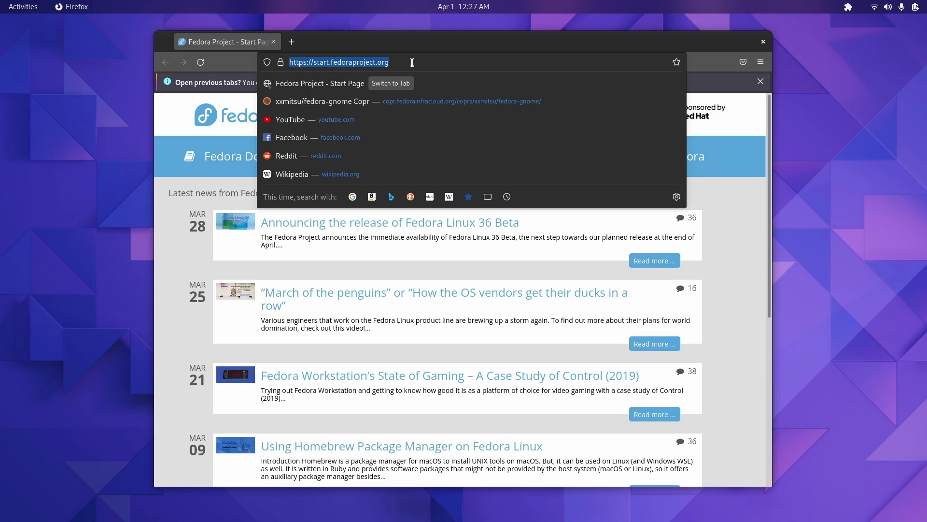
text(gitl)
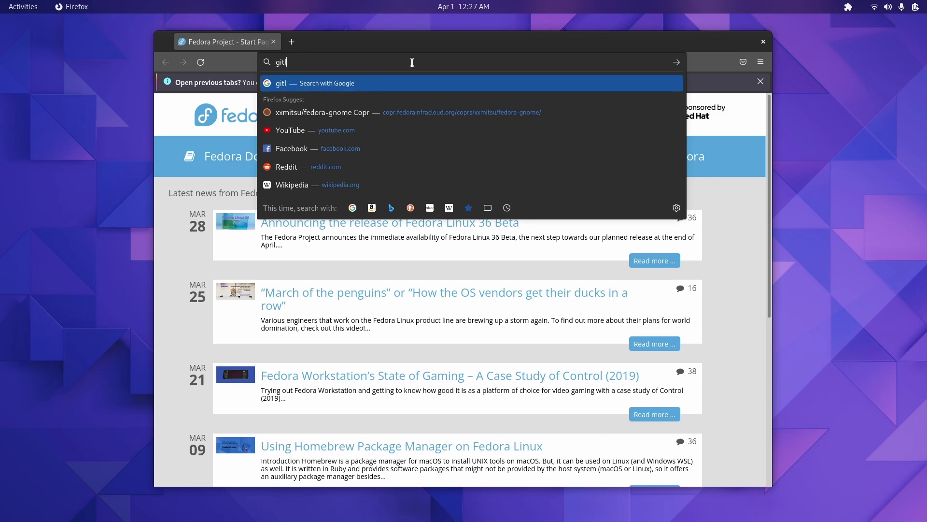
text(ab arc menu)
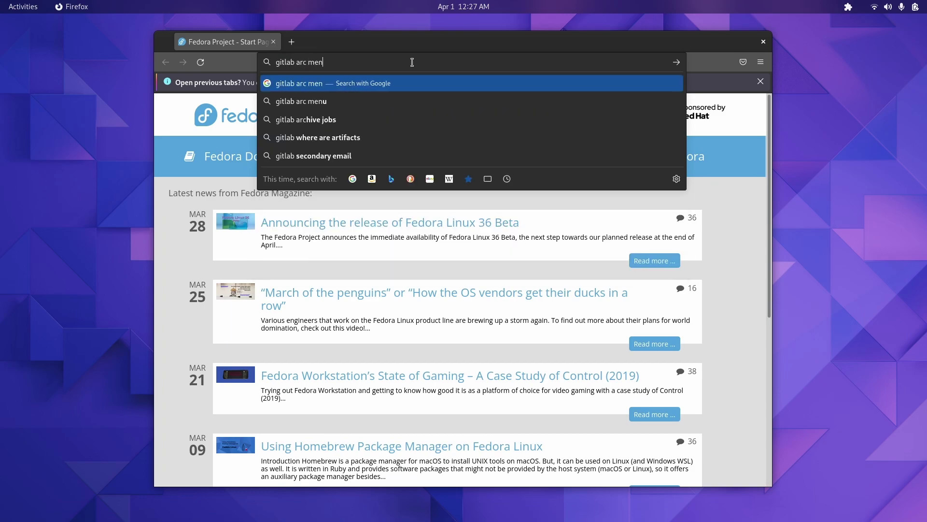
key(Return)
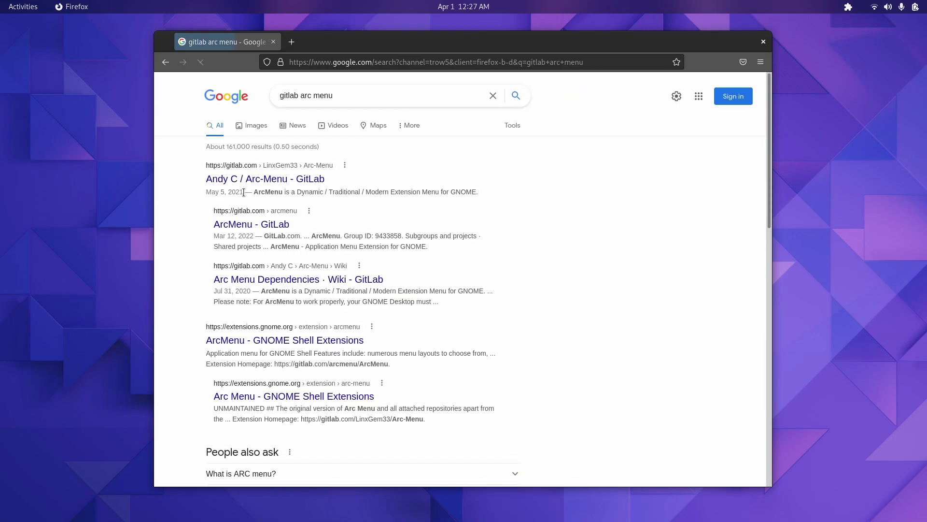
scroll(290, 333, down, 3)
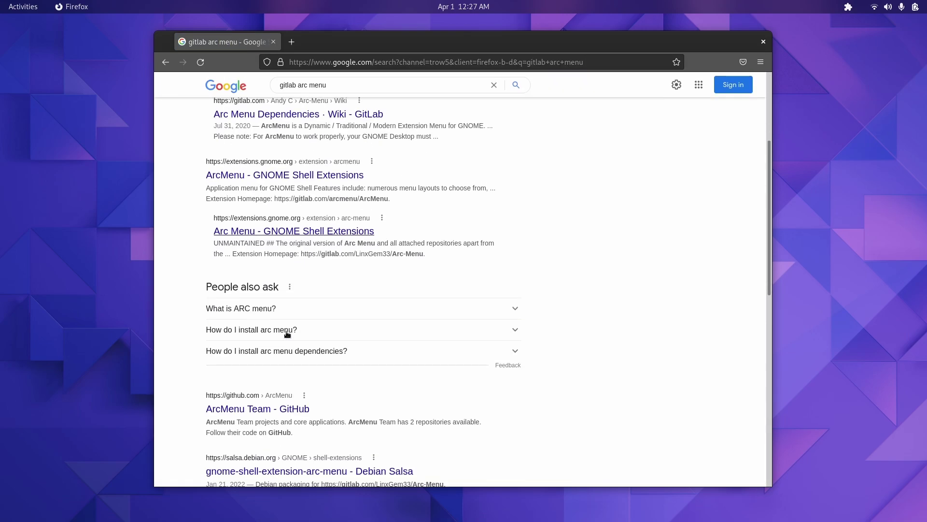
scroll(290, 333, down, 2)
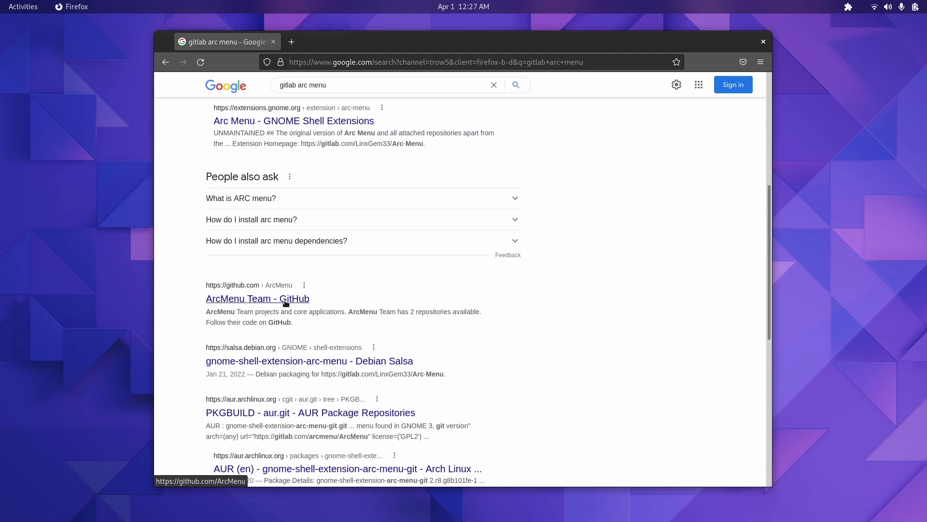
scroll(286, 302, up, 5)
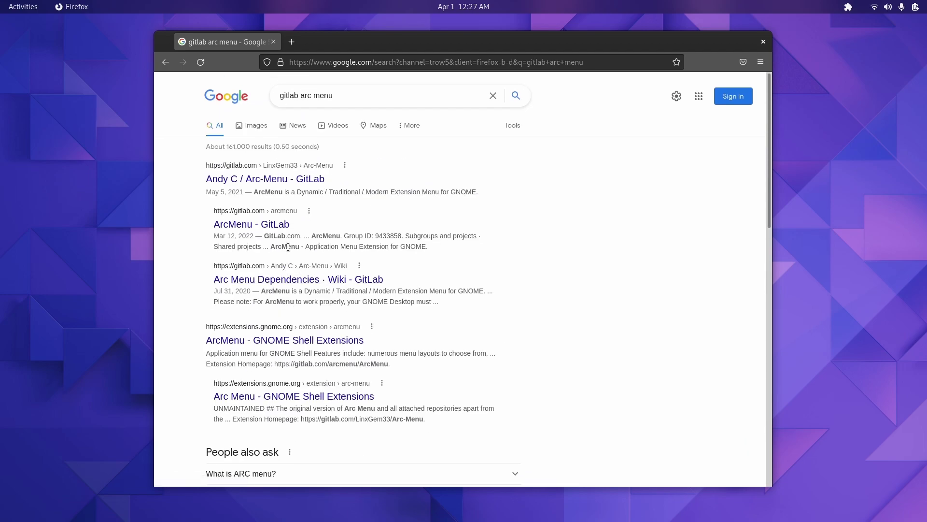
Step: Open the ArcMenu project on GitLab and switch to the gnome42 branch
click(269, 225)
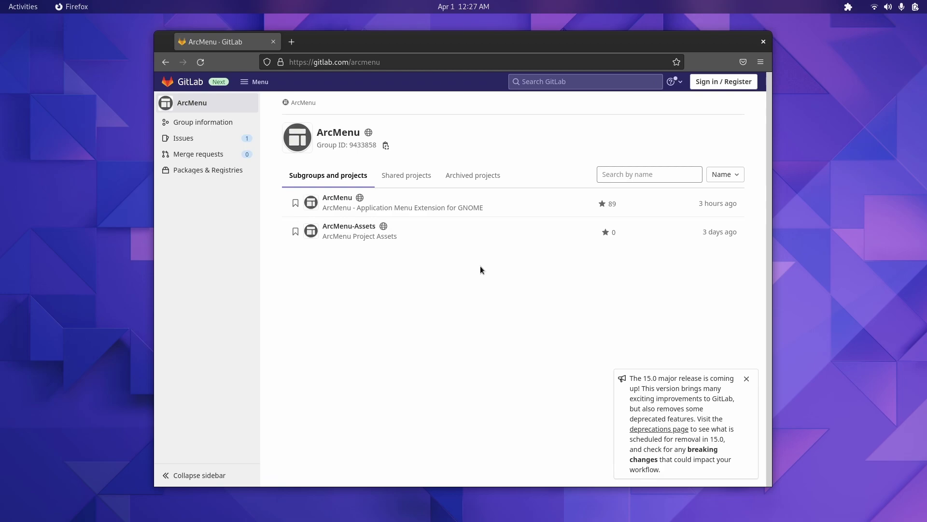
click(326, 199)
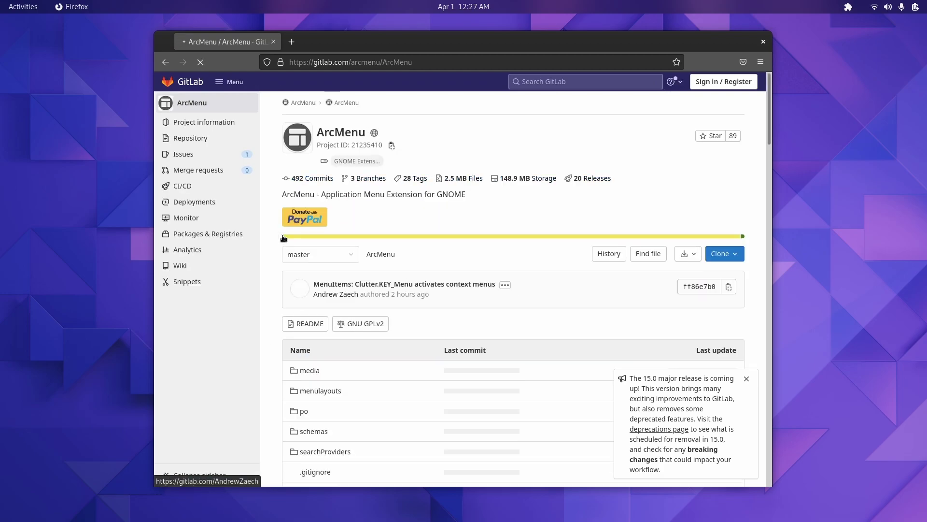
scroll(612, 344, down, 3)
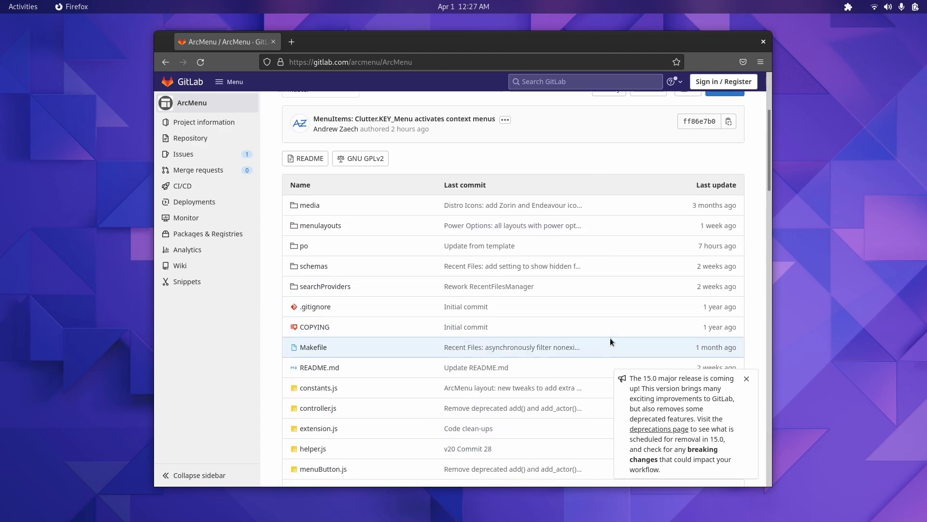
scroll(607, 242, up, 1)
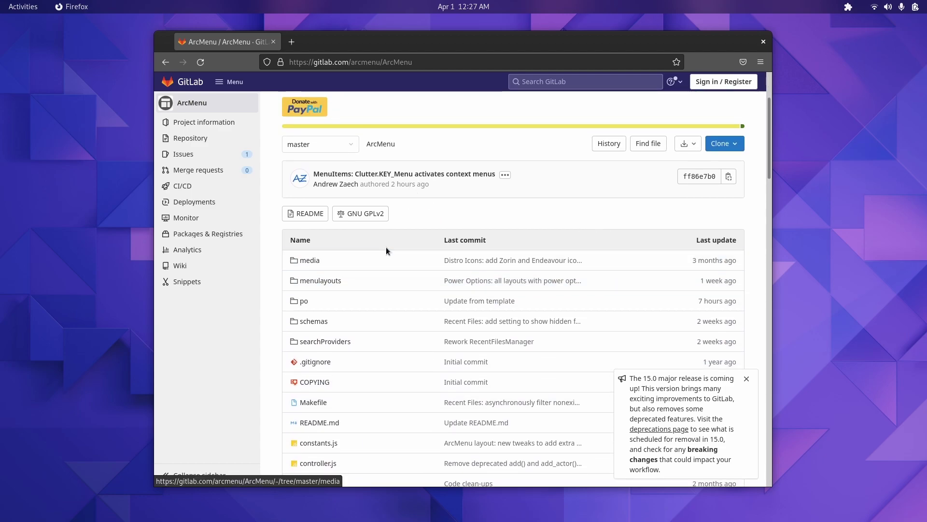
scroll(386, 247, up, 2)
click(330, 200)
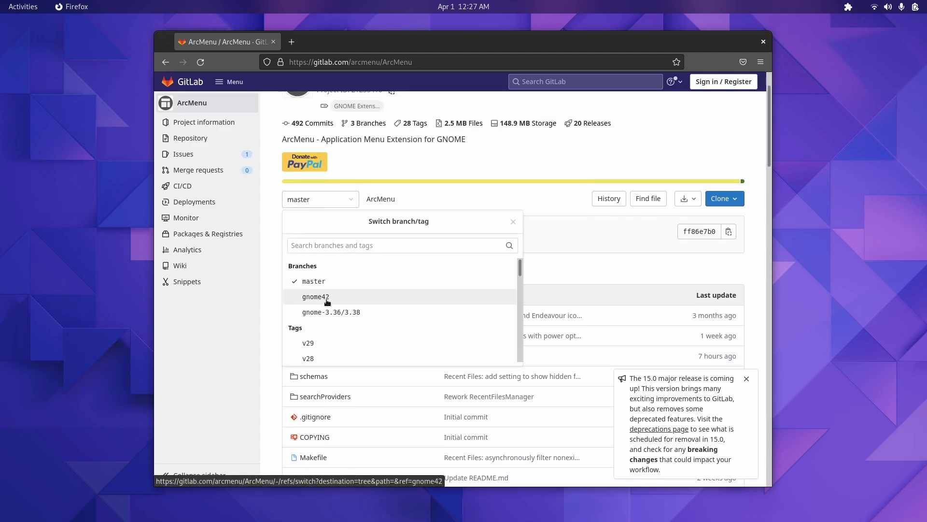
click(316, 296)
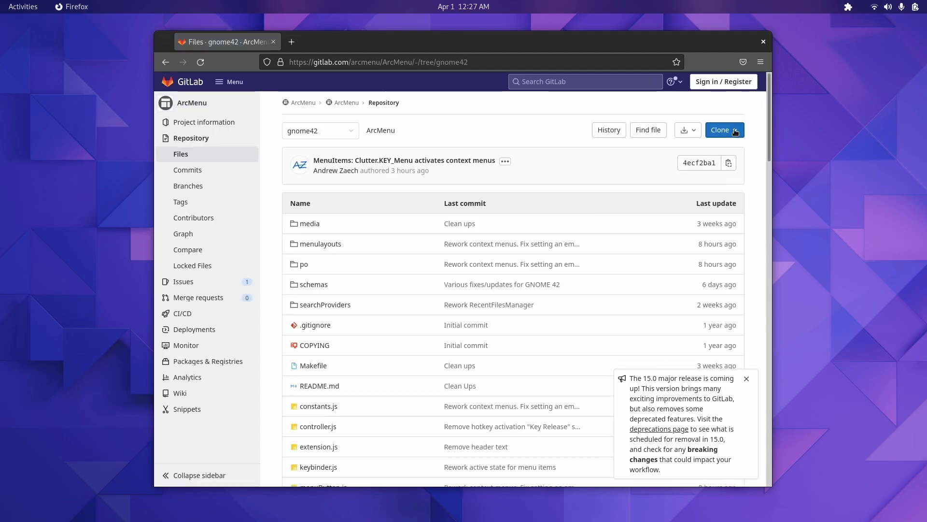
Step: Download the gnome42 source as ArcMenu-gnome42.zip
click(688, 130)
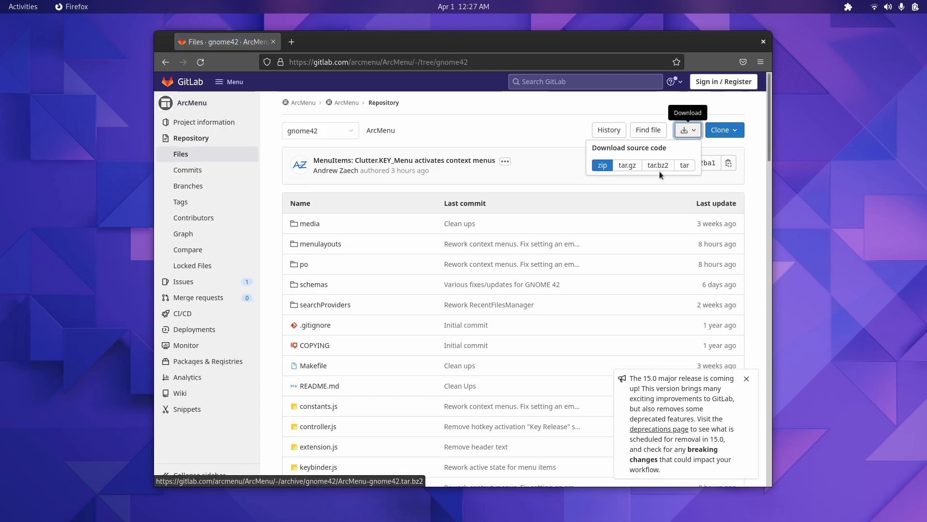
click(603, 165)
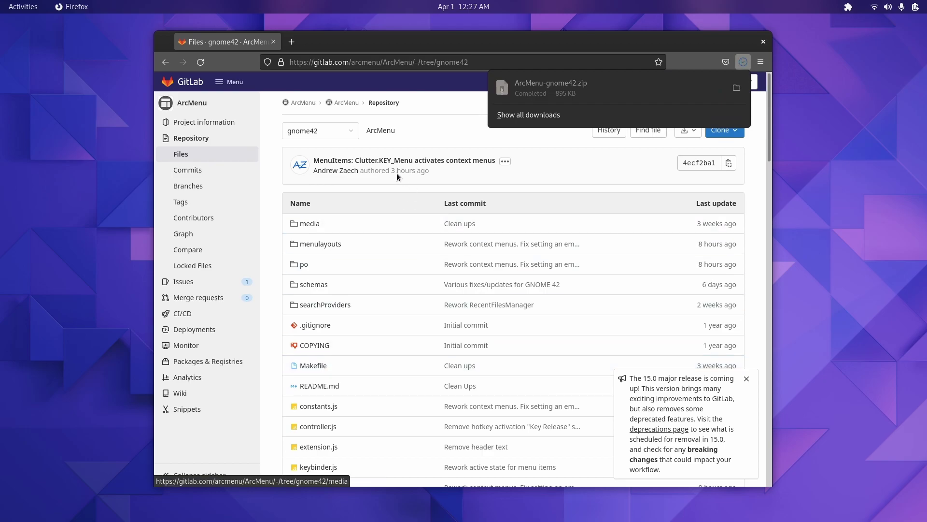
key(Escape)
click(14, 13)
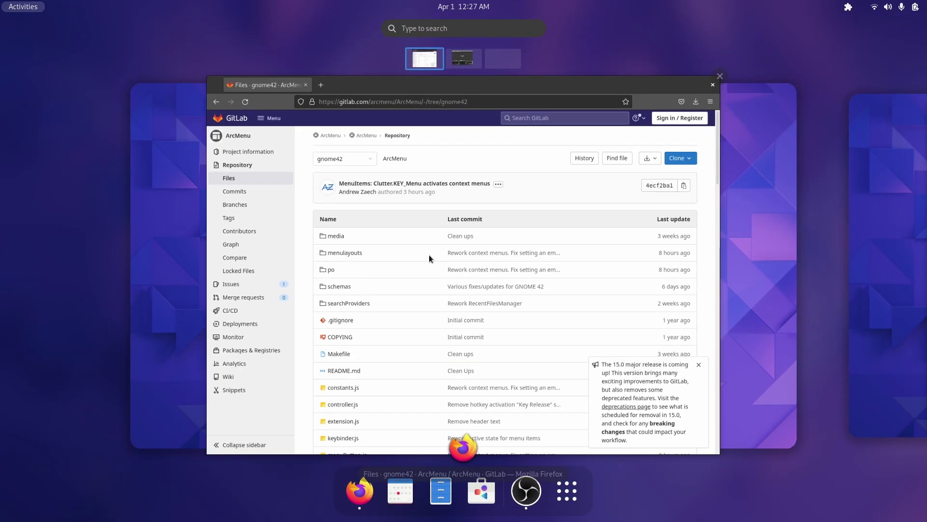
scroll(464, 261, down, 1)
click(566, 490)
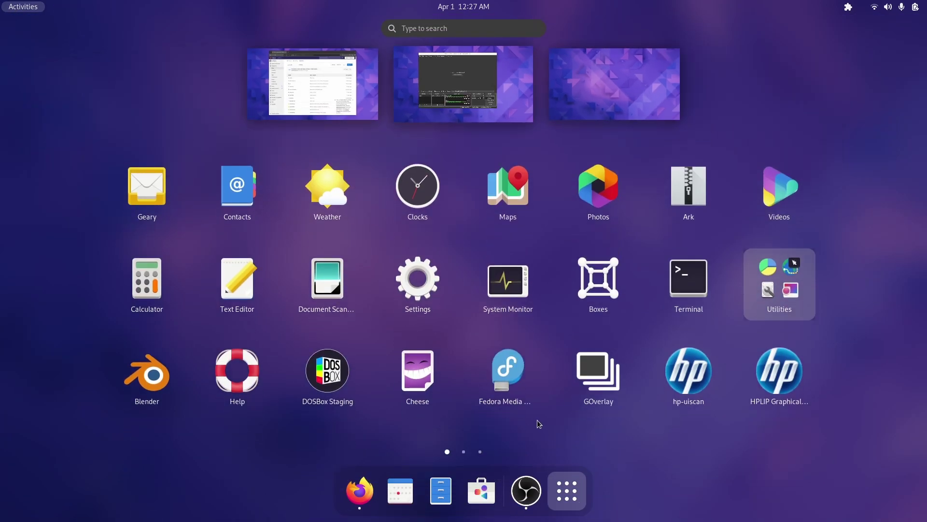
scroll(700, 385, down, 2)
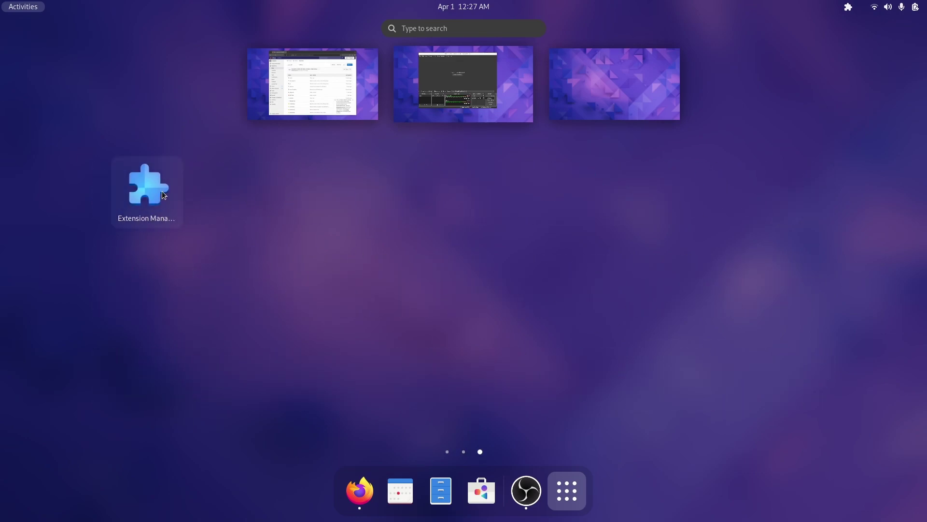
click(160, 189)
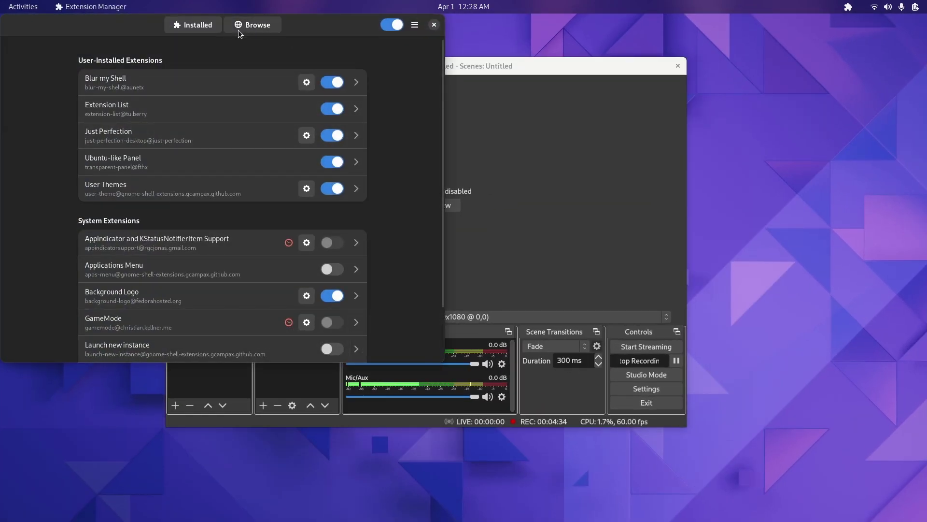
click(238, 30)
text(arc)
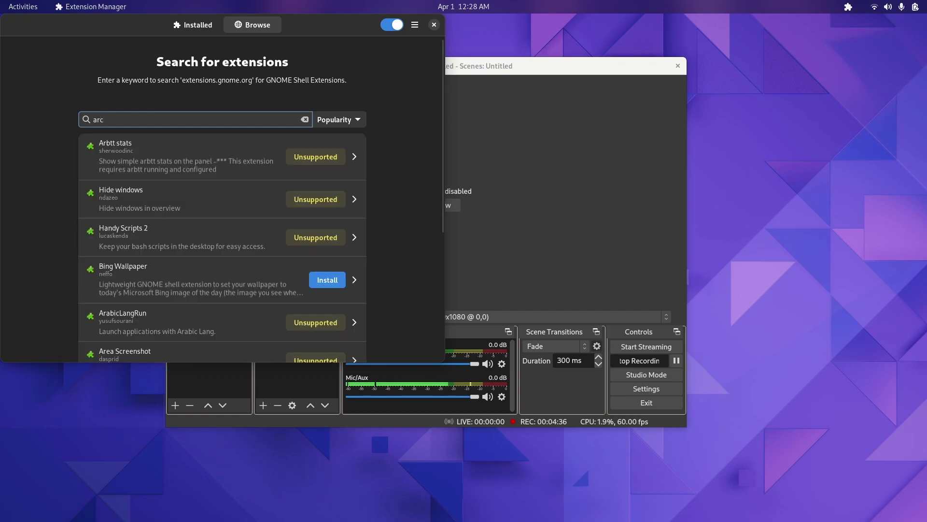
text( menu)
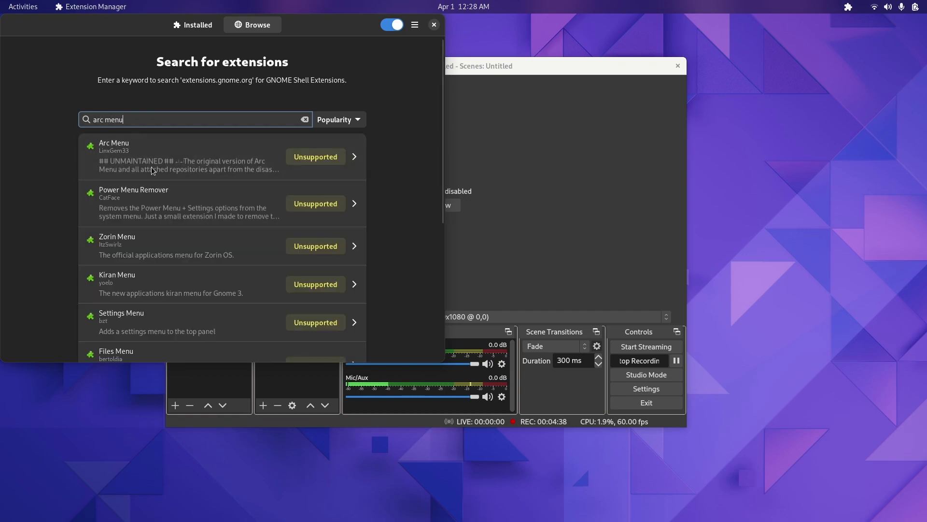
scroll(152, 170, down, 5)
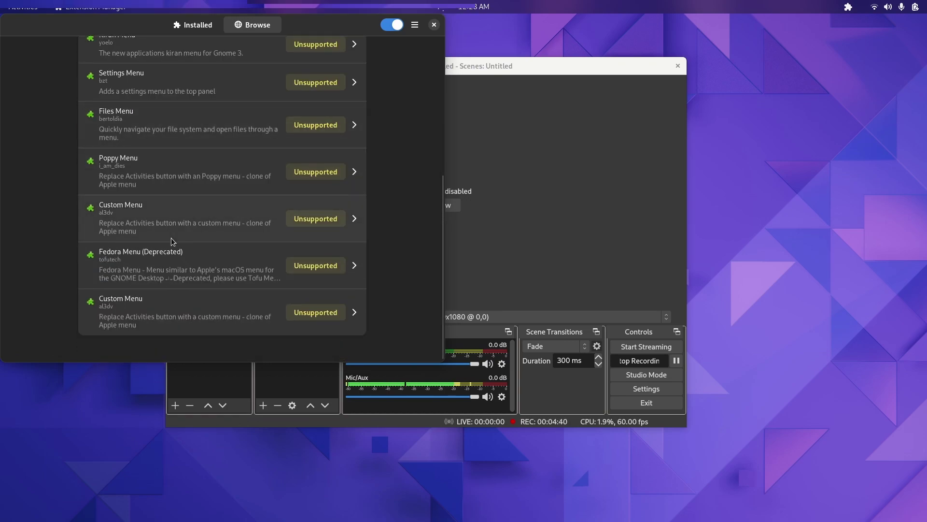
scroll(172, 243, up, 6)
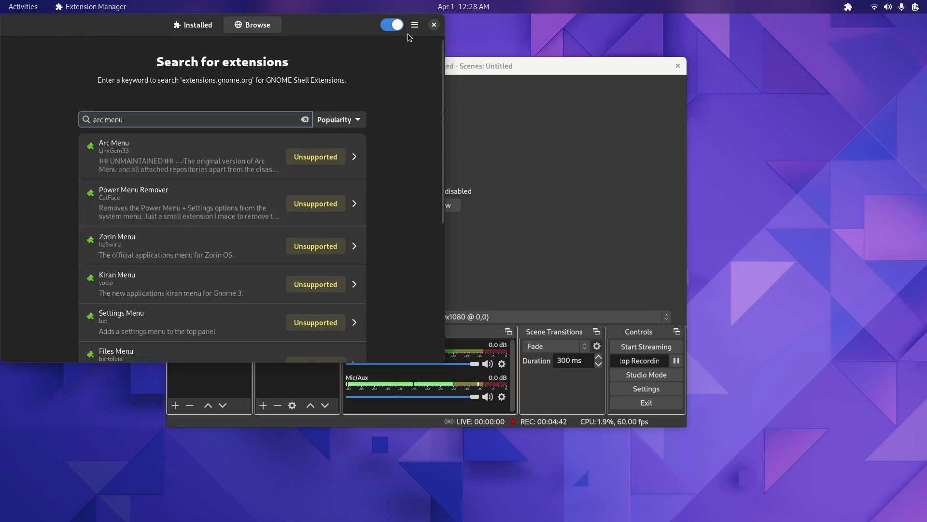
click(434, 25)
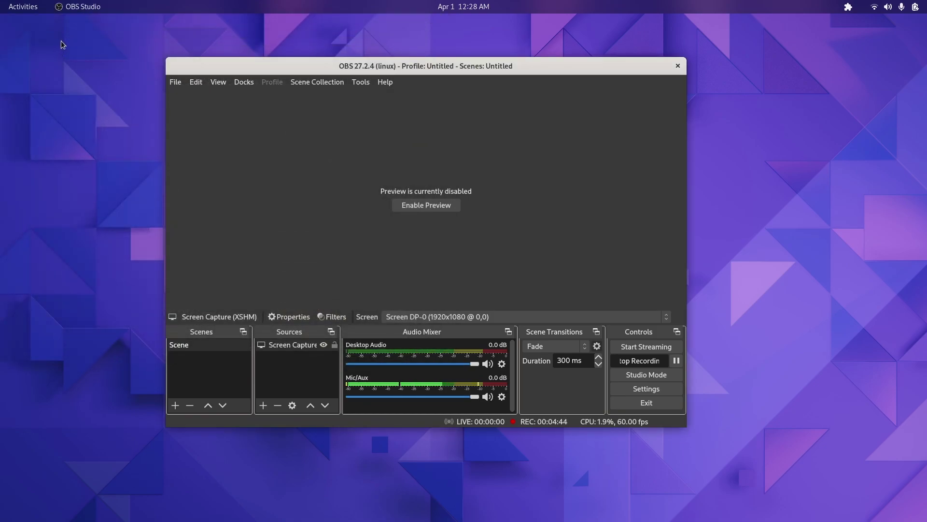
click(23, 6)
Step: Return to Firefox and search the web for 'dash to dock' in a new tab
click(67, 187)
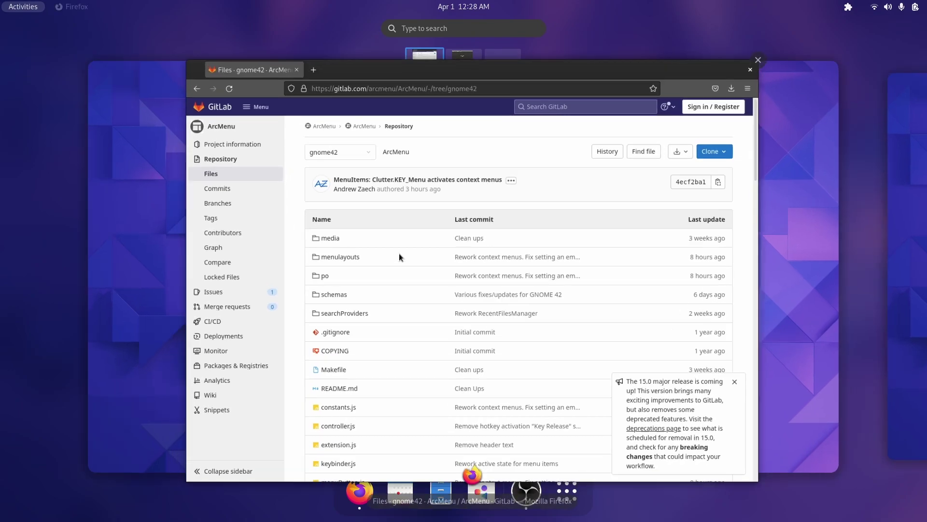
click(399, 253)
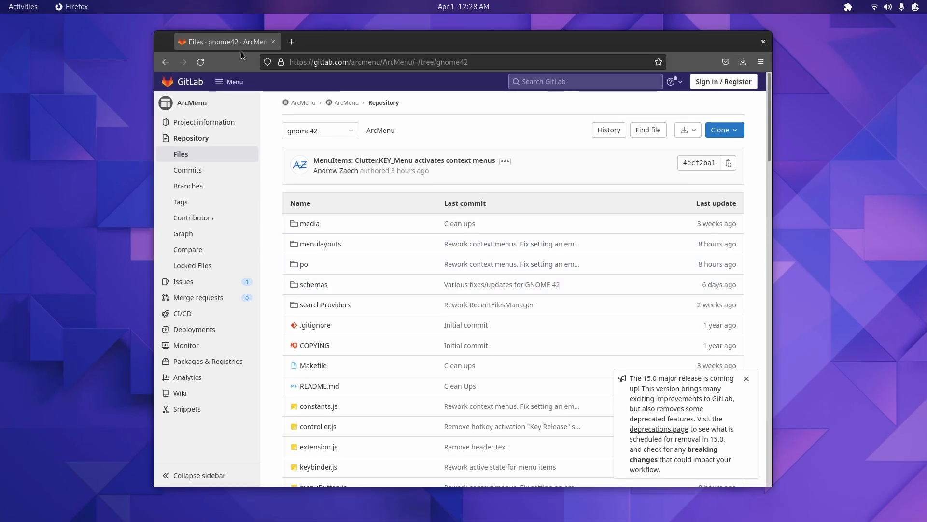
click(293, 41)
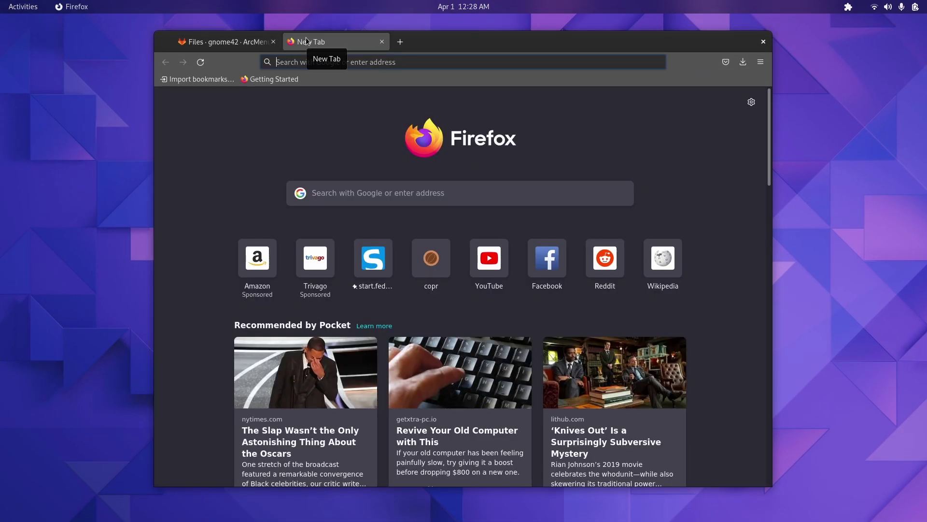
text(dash to dock)
key(Return)
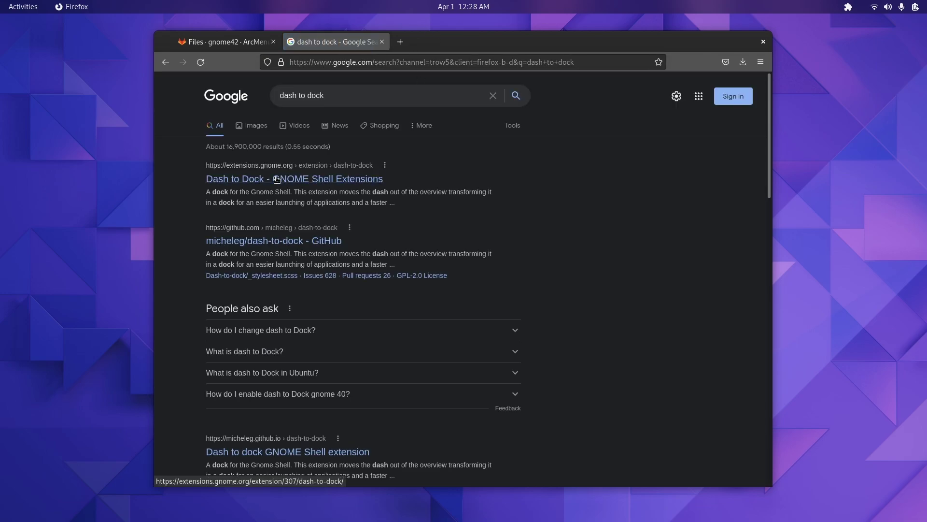
Step: Open the dash-to-dock GitHub repo and find the GNOME 42 support pull request by filtering for '42'
click(309, 244)
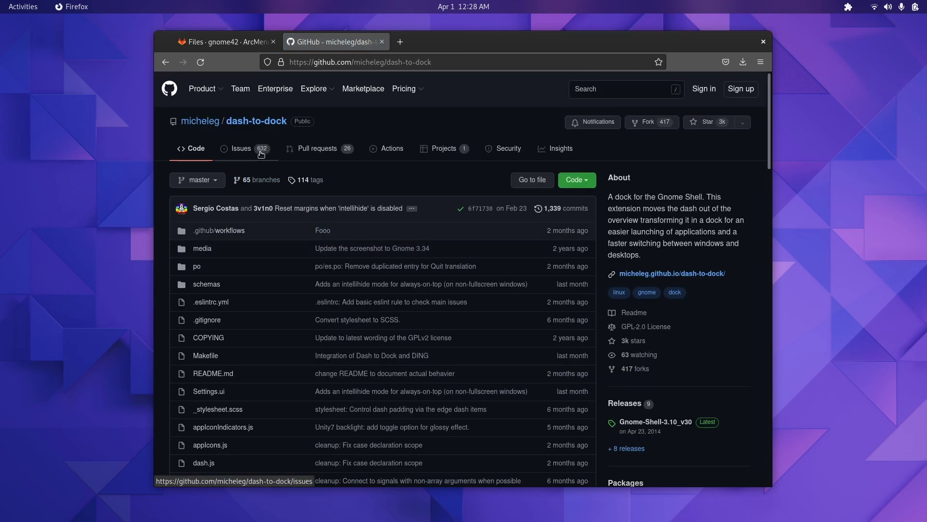
click(305, 156)
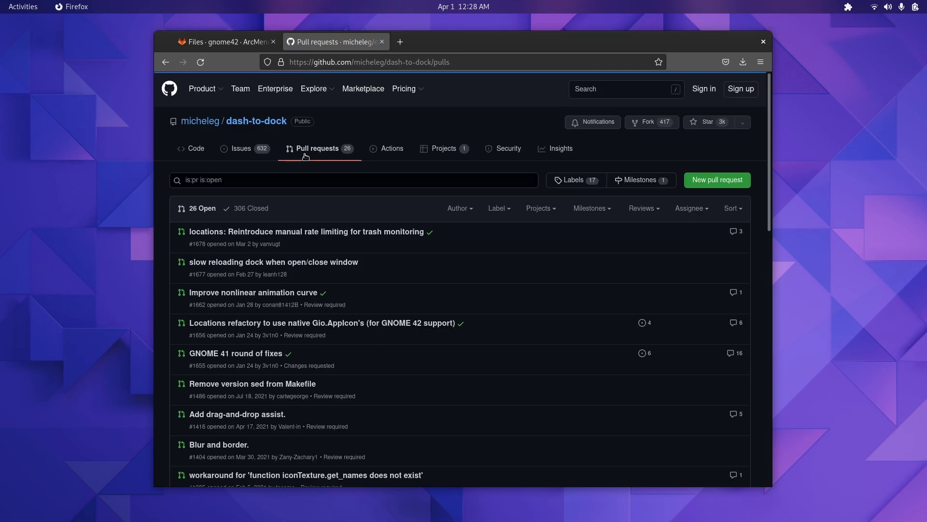
click(311, 179)
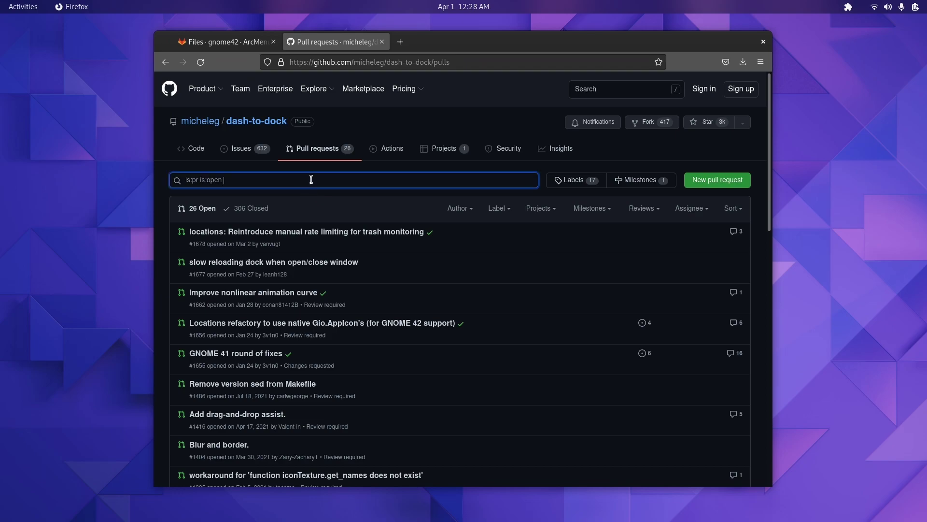
text(42)
key(Return)
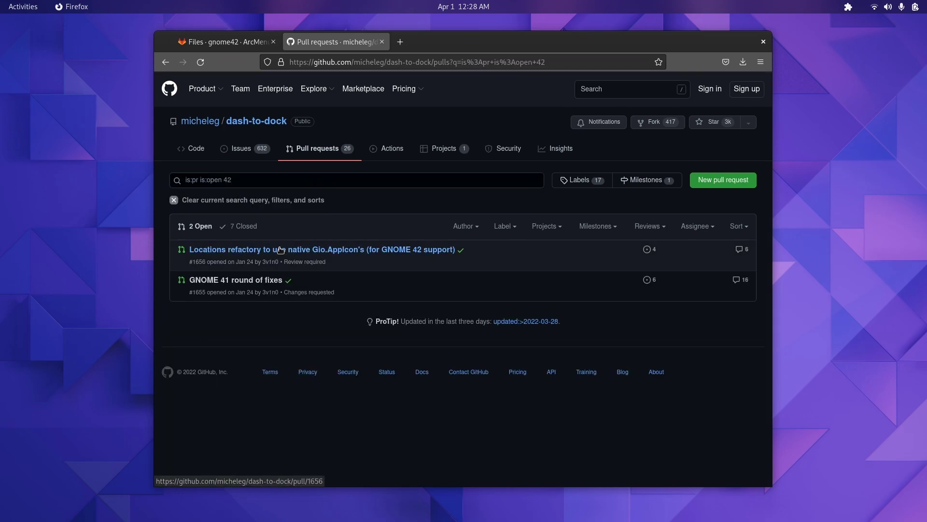
click(280, 250)
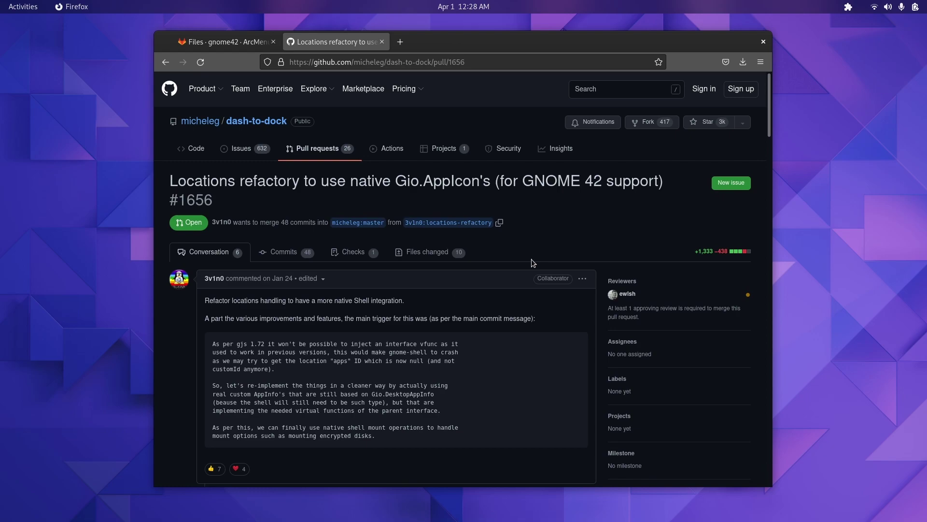
Step: Download the fork's locations-refactory branch as a ZIP from the Code menu
scroll(529, 261, down, 3)
scroll(464, 184, up, 2)
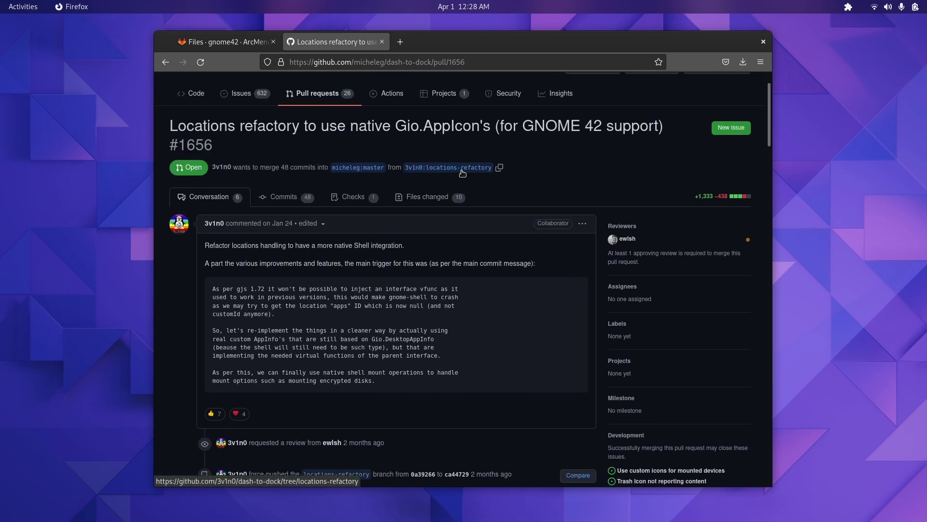
click(471, 168)
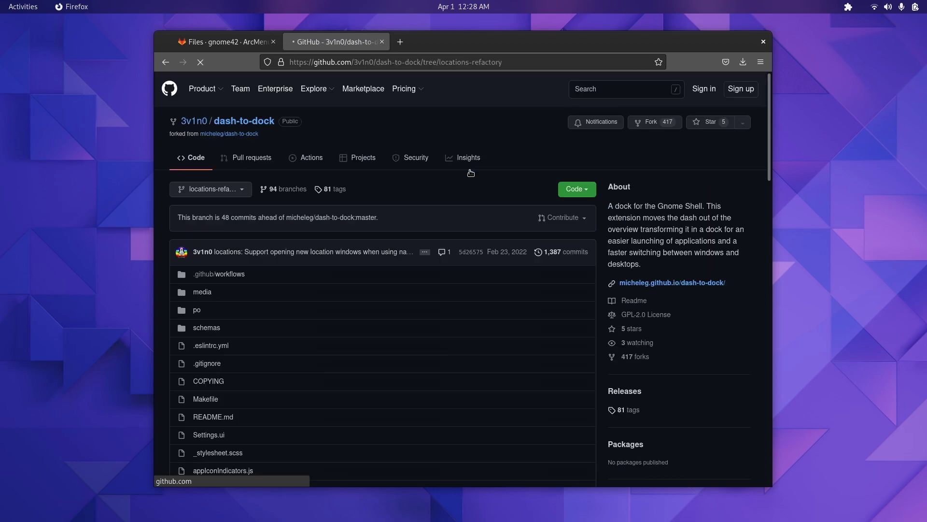
click(576, 189)
click(464, 283)
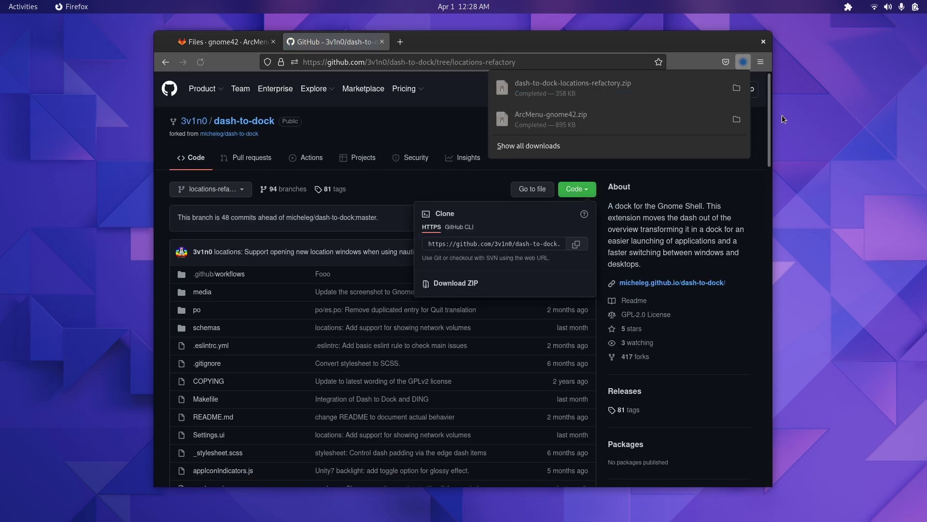
Step: Open the Files app and go to the Downloads folder
click(763, 41)
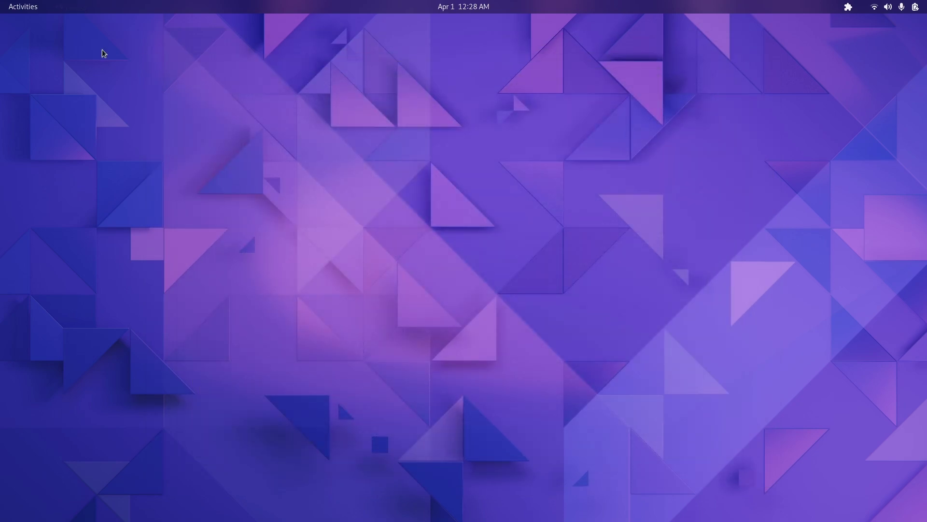
click(23, 6)
click(569, 487)
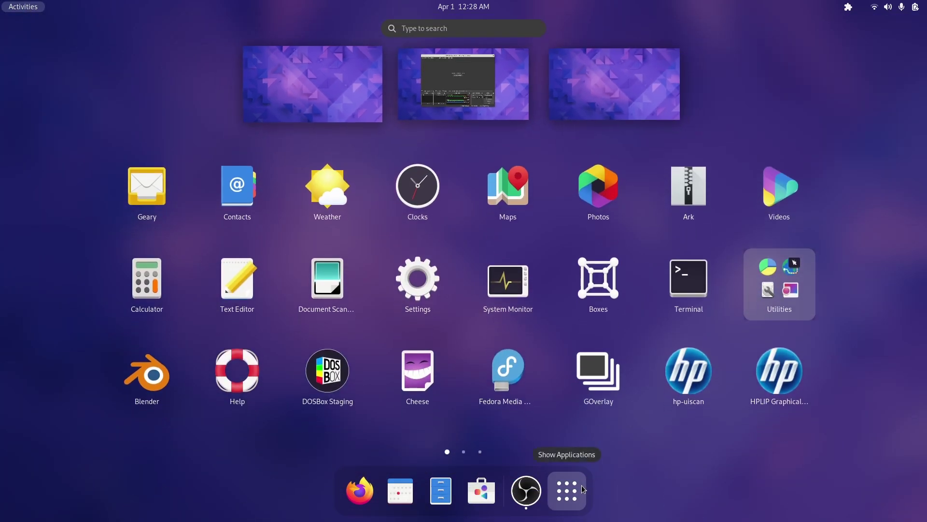
click(568, 488)
click(440, 493)
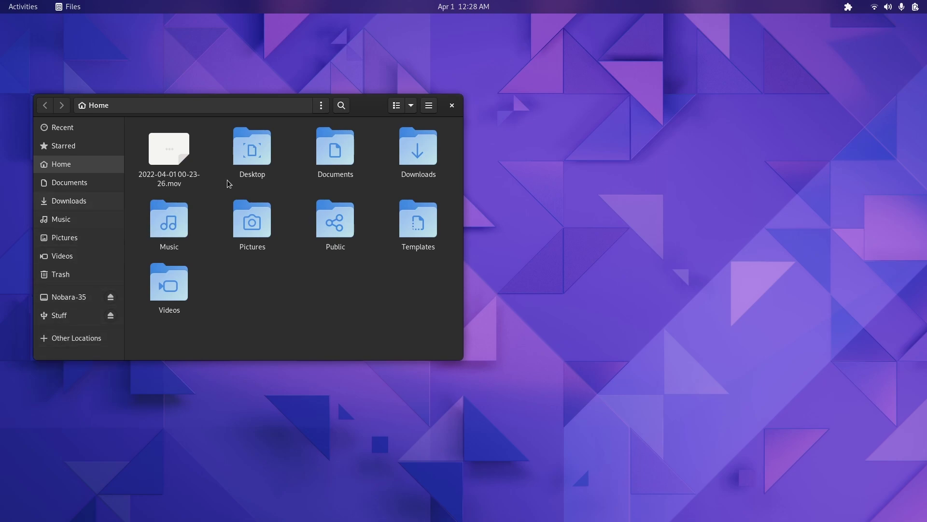
double_click(420, 155)
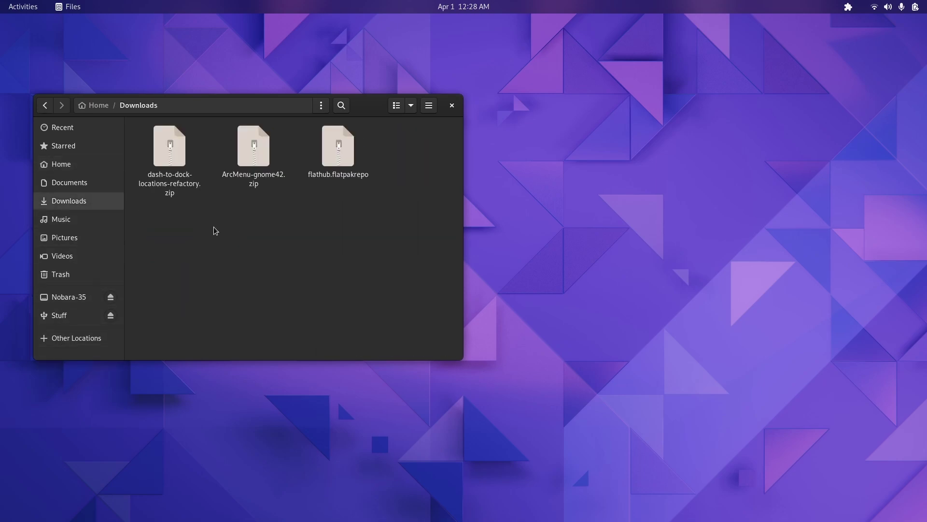
Step: Extract the dash-to-dock and ArcMenu zips, then open the dash-to-dock-locations-refactory folder
right_click(193, 166)
click(227, 172)
right_click(240, 151)
click(284, 309)
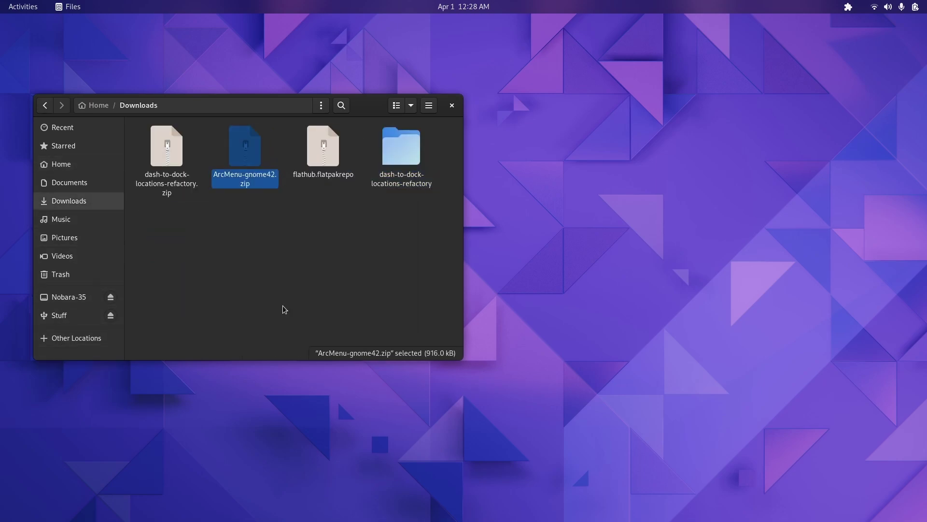
double_click(177, 236)
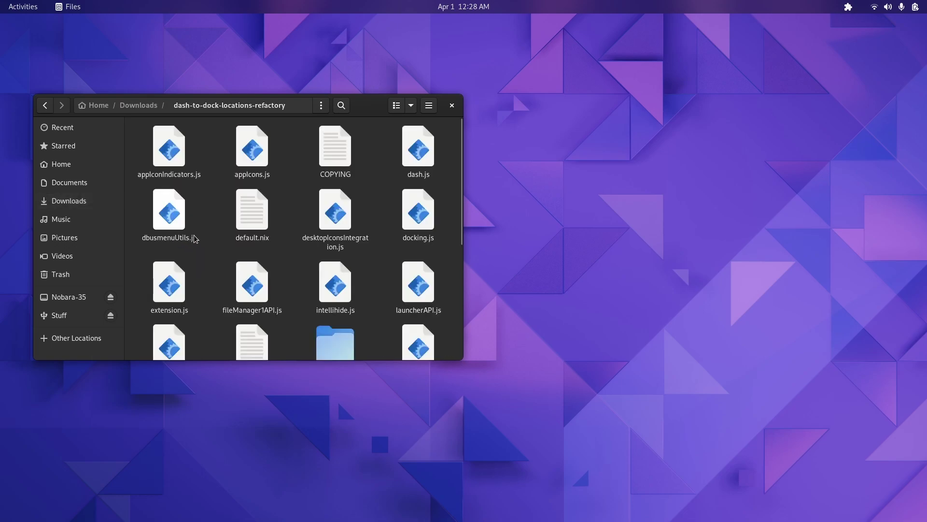
right_click(227, 215)
Step: Build and install Dash to Dock with make and make install in a terminal in its folder
click(290, 271)
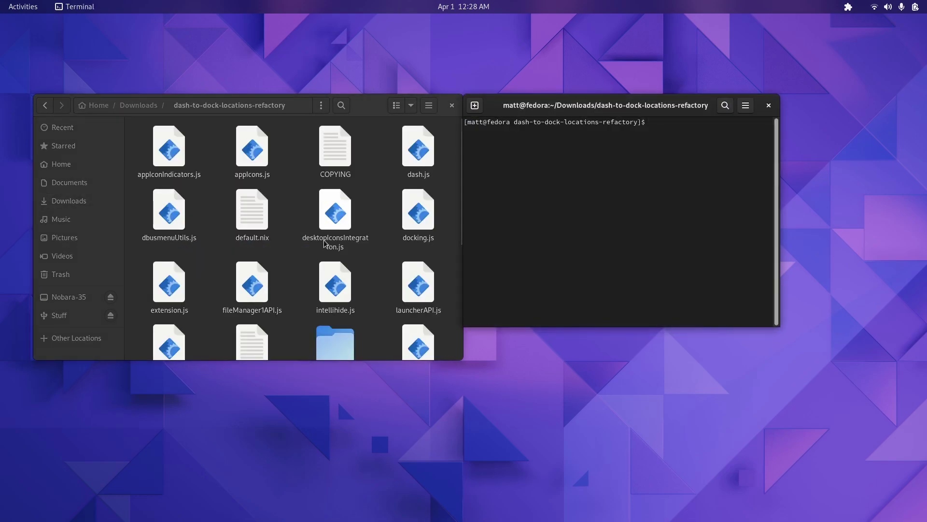
text(make)
key(Return)
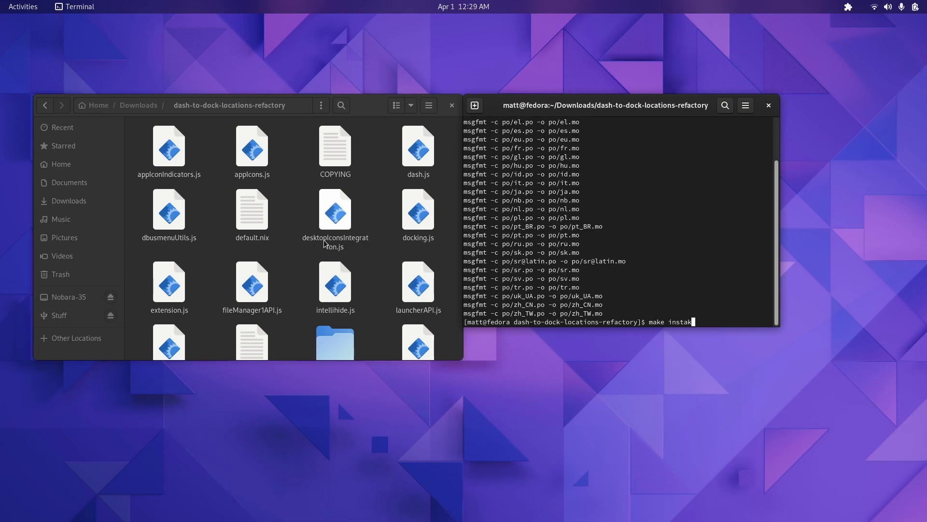
text(make install)
key(Return)
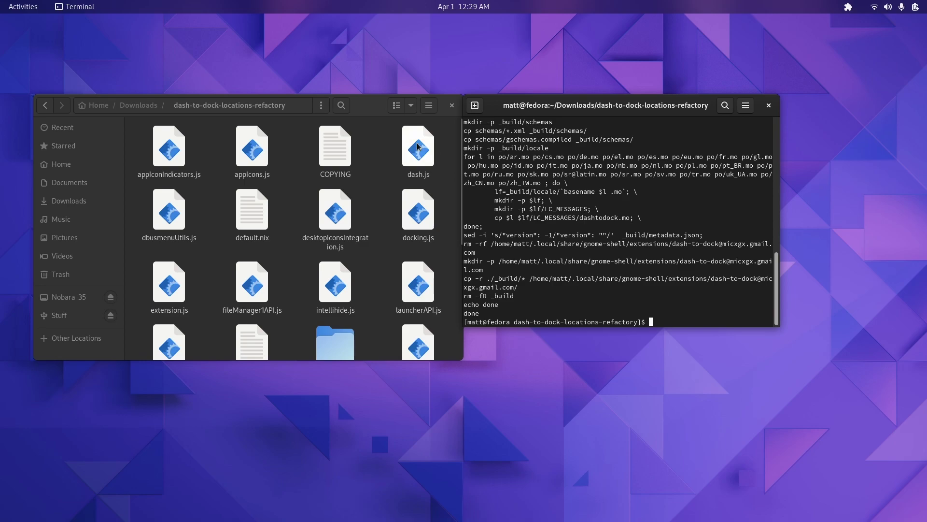
Step: Build and install ArcMenu from the ArcMenu-gnome42 folder, then close its terminal and Files
click(153, 106)
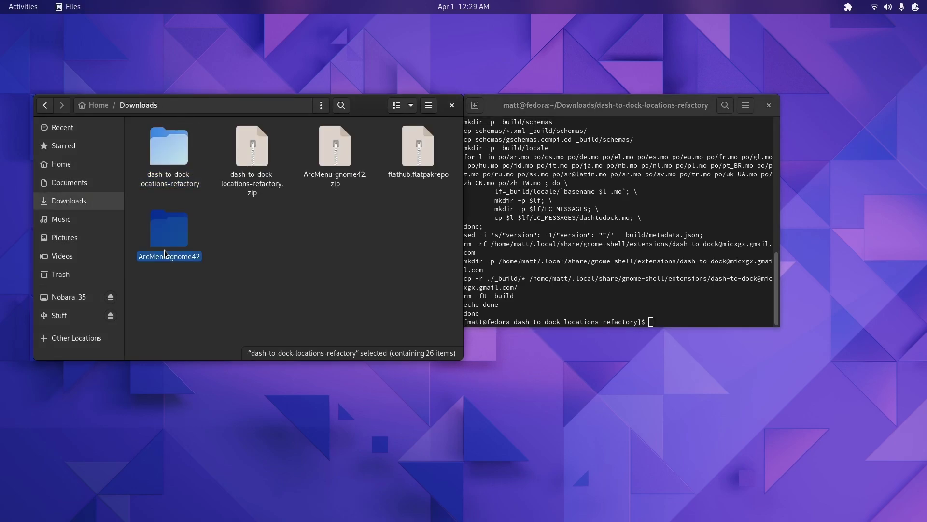
double_click(167, 237)
right_click(204, 214)
click(241, 274)
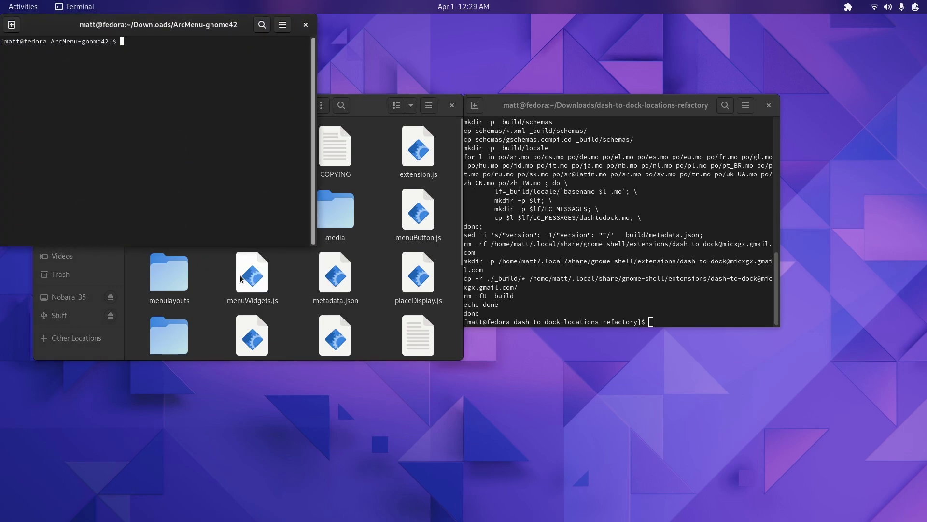
text(make)
key(Return)
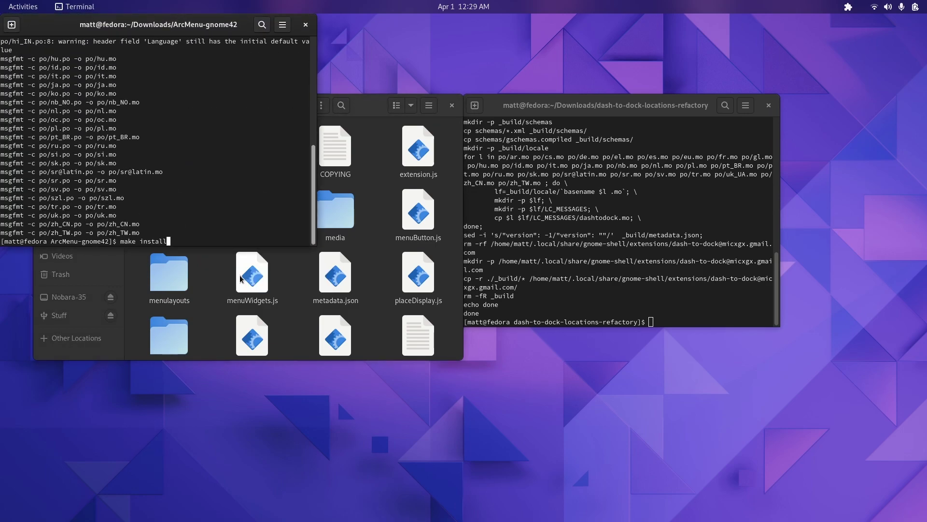
key(Return)
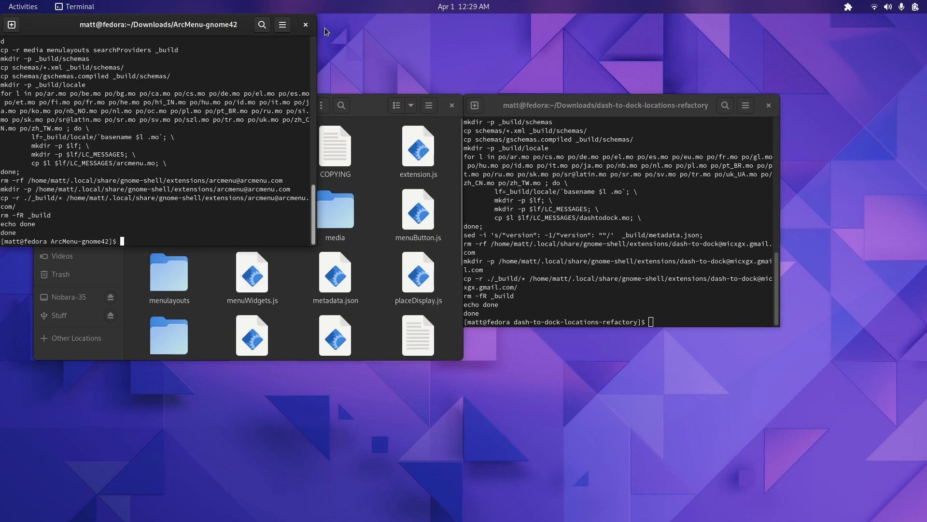
click(305, 26)
click(452, 105)
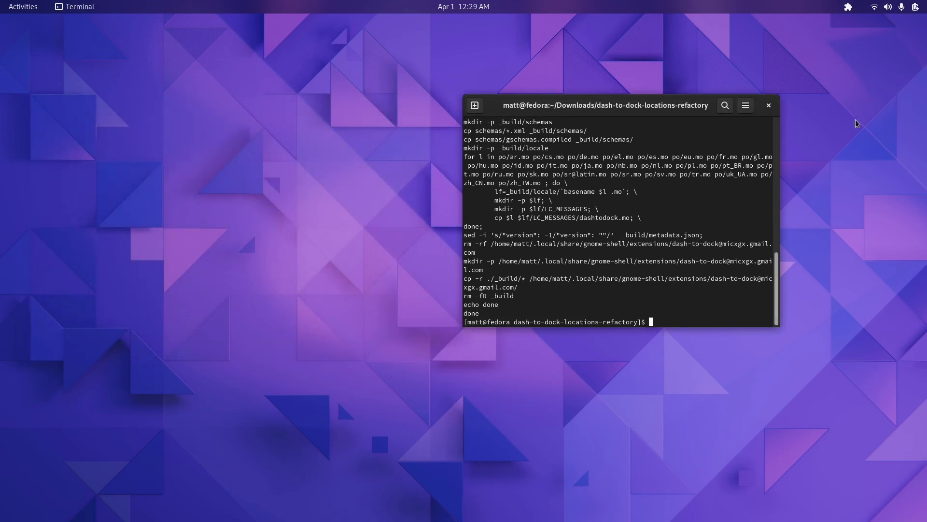
Step: Close the terminal, restart GNOME Shell with Alt+F2 'r', and enable ArcMenu
click(768, 105)
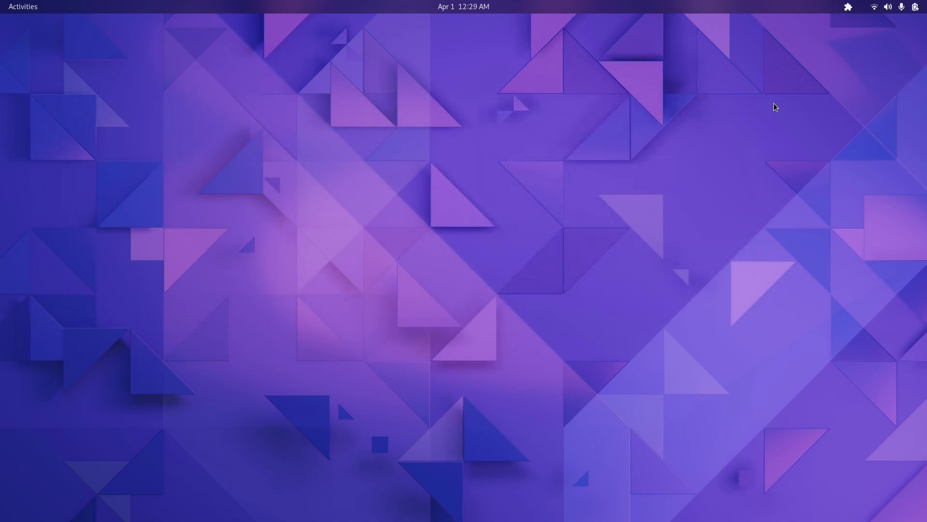
click(850, 6)
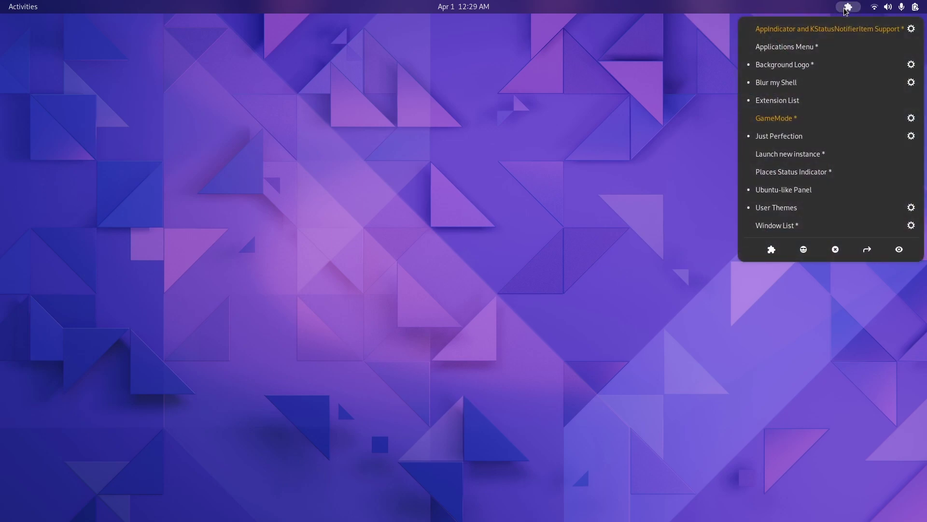
click(354, 152)
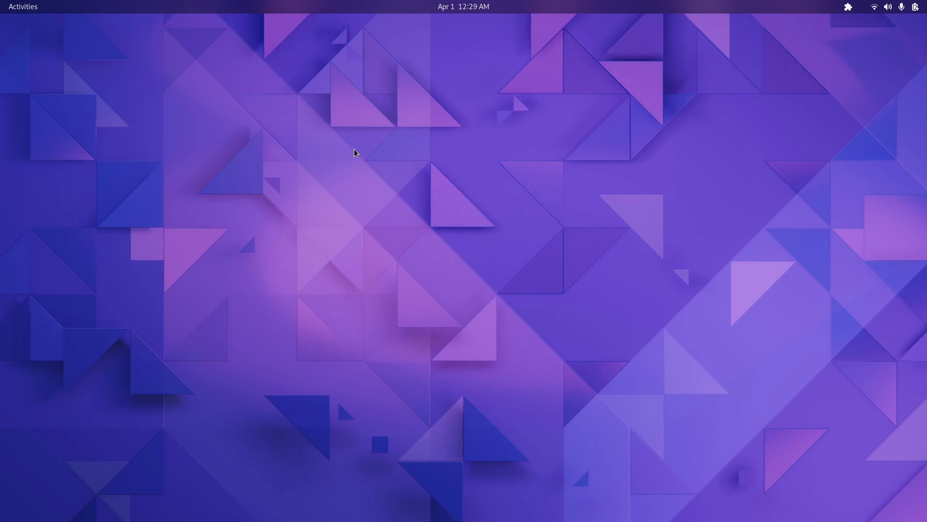
key(alt+F2)
text(r)
key(Return)
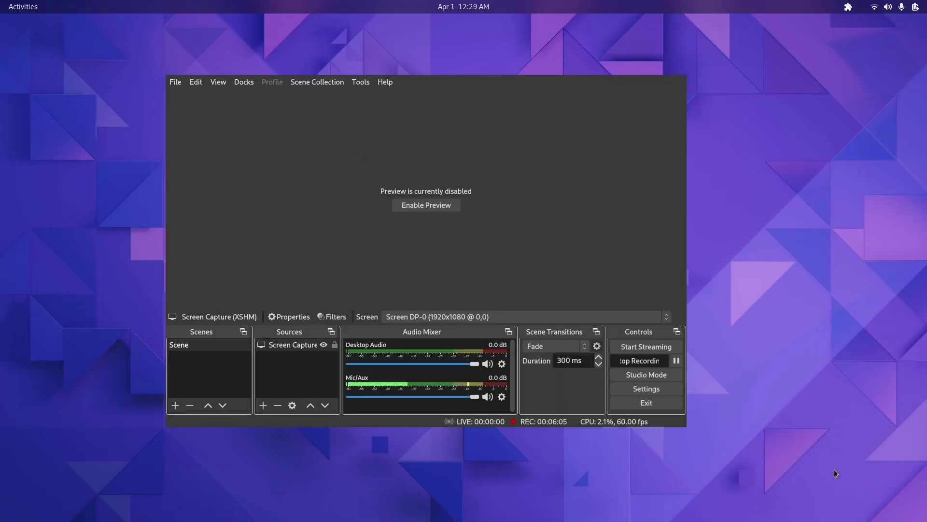
key(super)
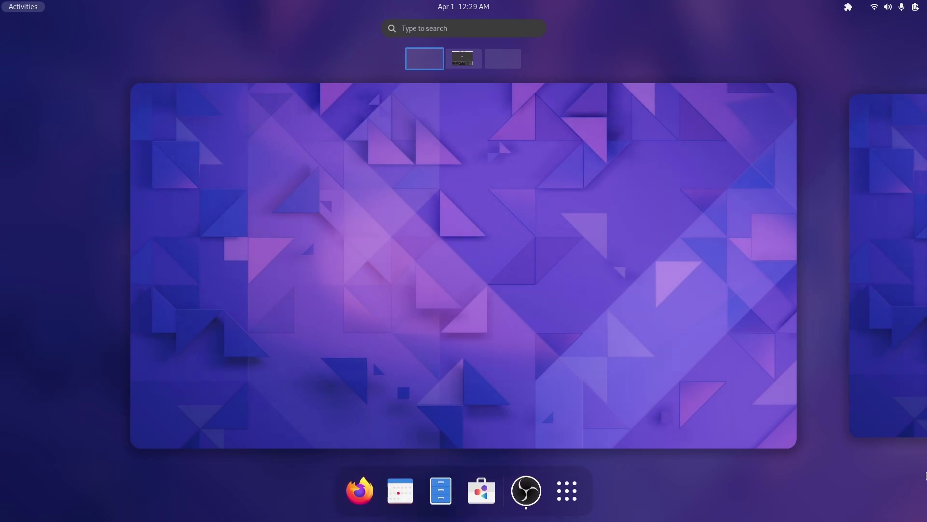
click(628, 277)
click(849, 6)
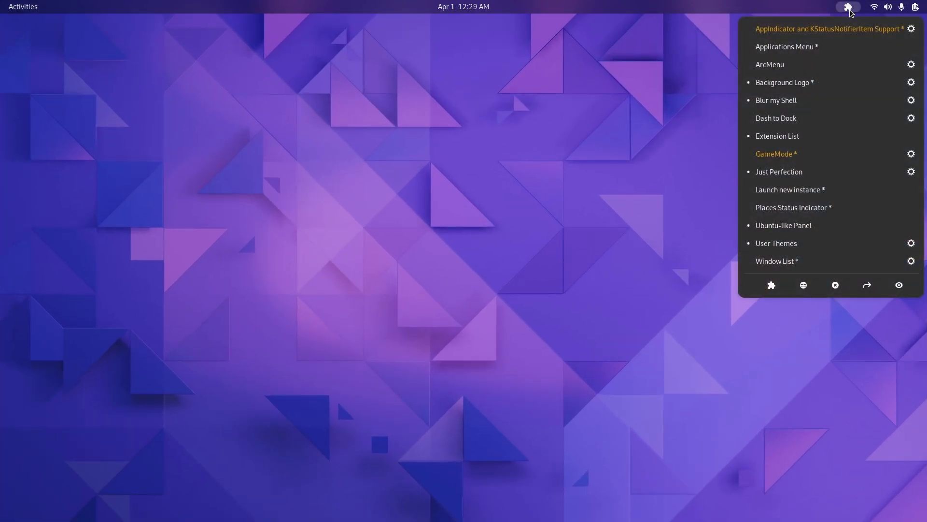
click(809, 62)
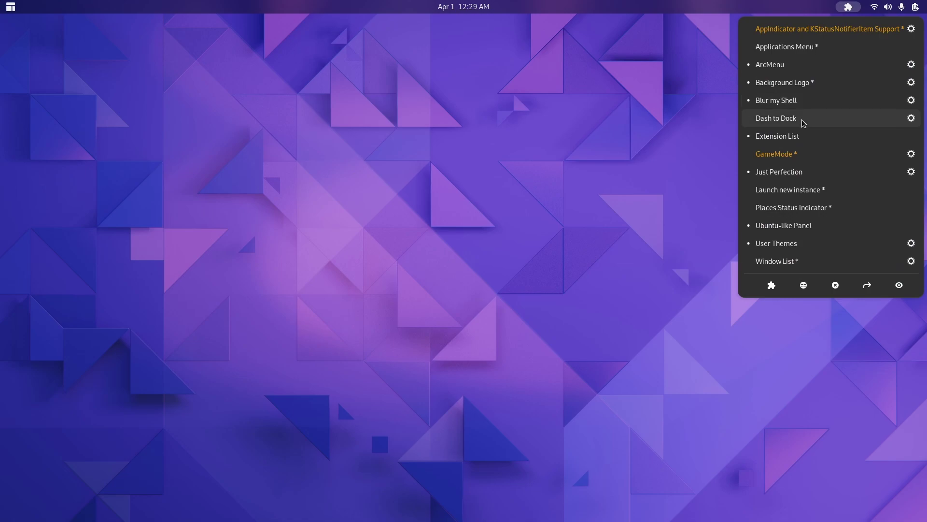
Step: Turn off Blur my Shell's dash blur, set brightness to 0.93, and enable Dash to Dock
click(911, 100)
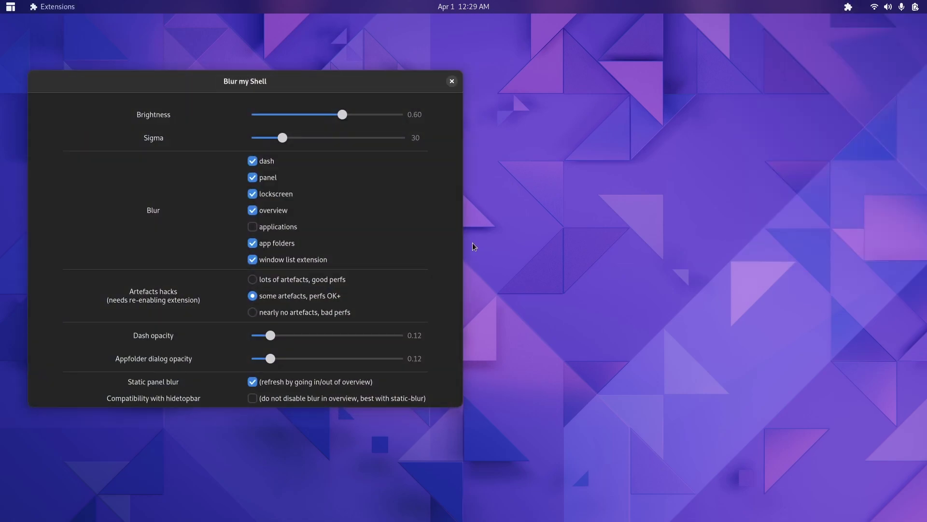
click(253, 161)
drag(341, 117, 392, 118)
click(452, 81)
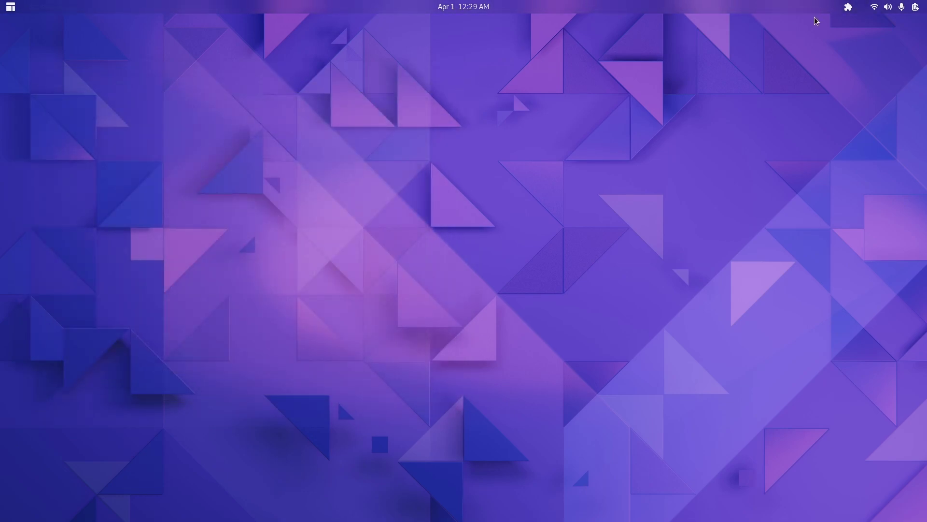
click(848, 7)
click(792, 119)
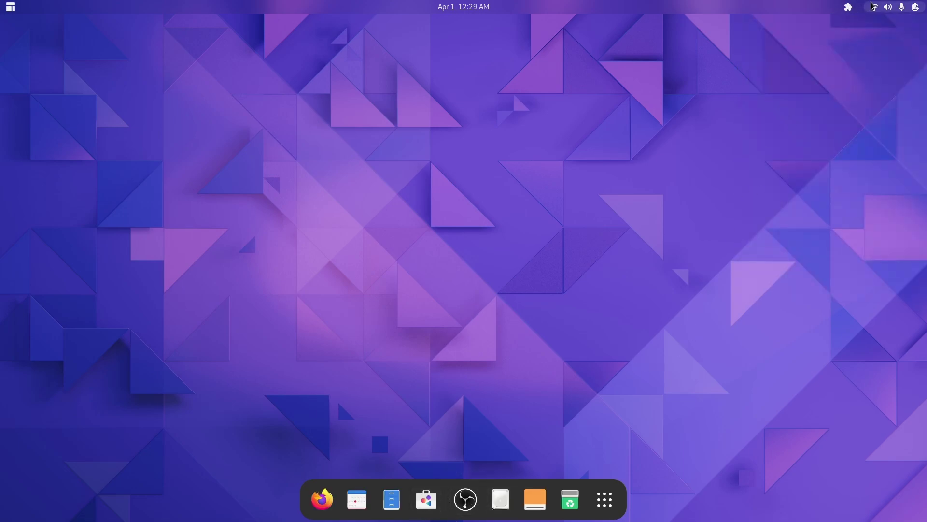
Step: Open Dash to Dock settings, enlarge the window, and limit dock icon size to 32 px
click(848, 7)
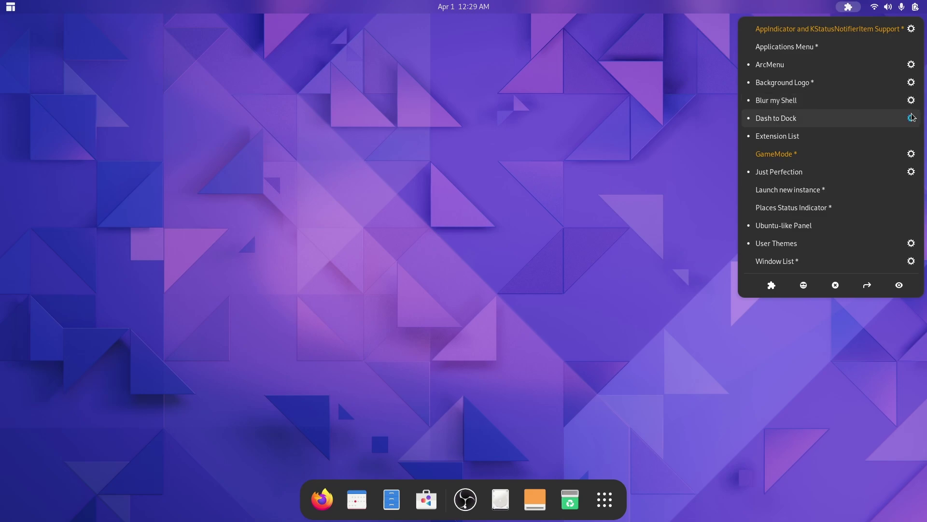
click(911, 118)
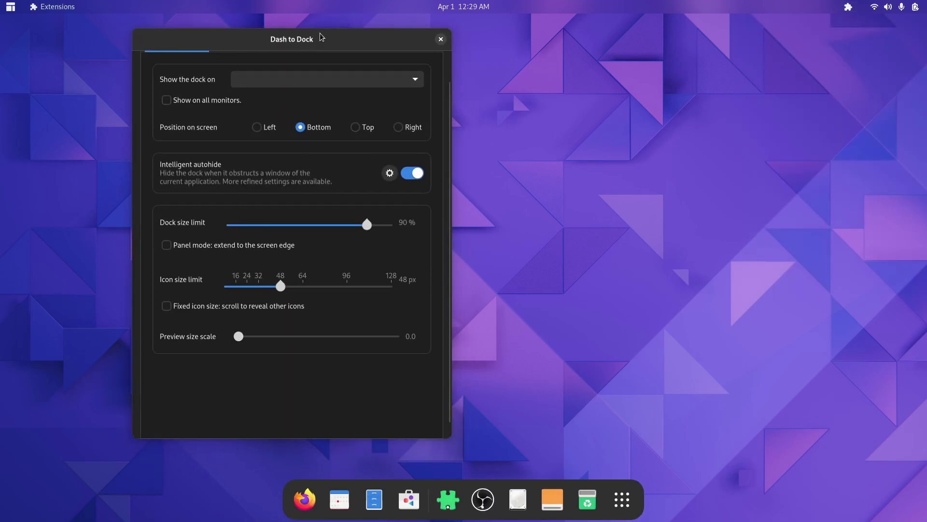
drag(329, 28, 329, 13)
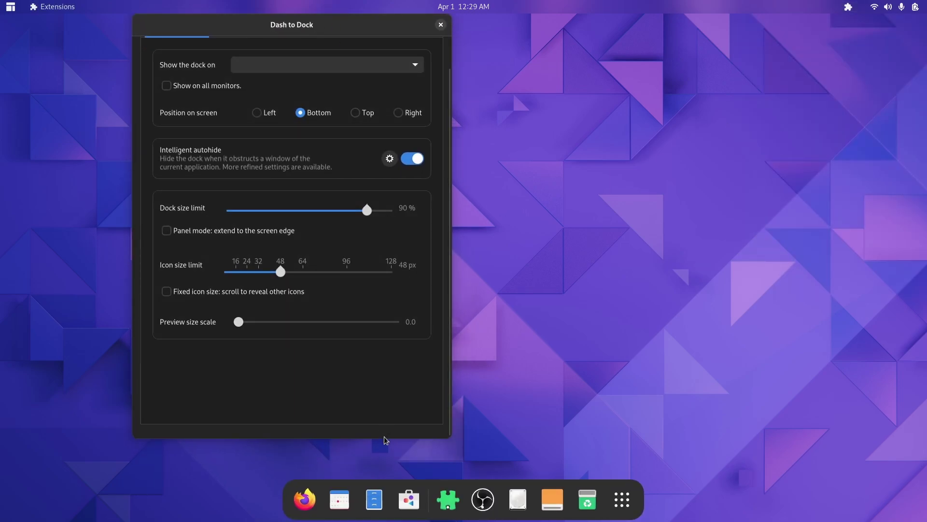
drag(384, 438, 381, 474)
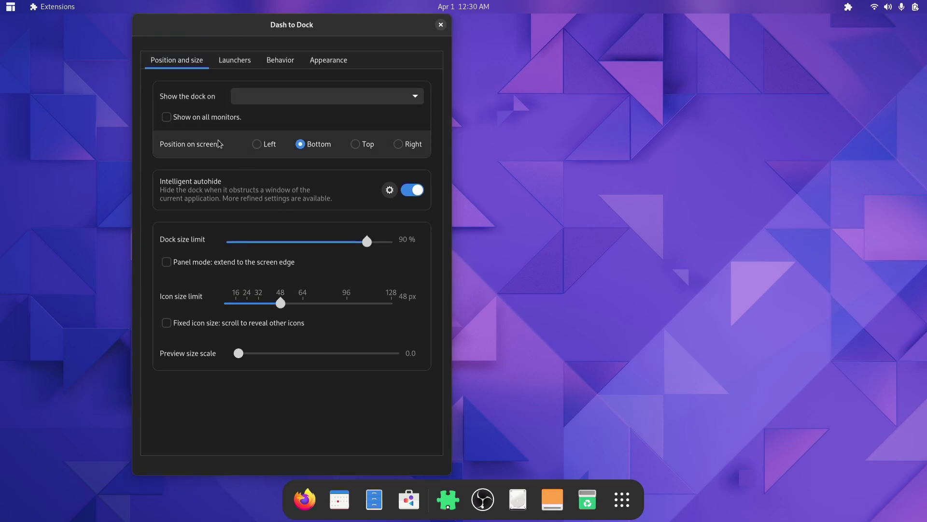
drag(280, 302, 258, 303)
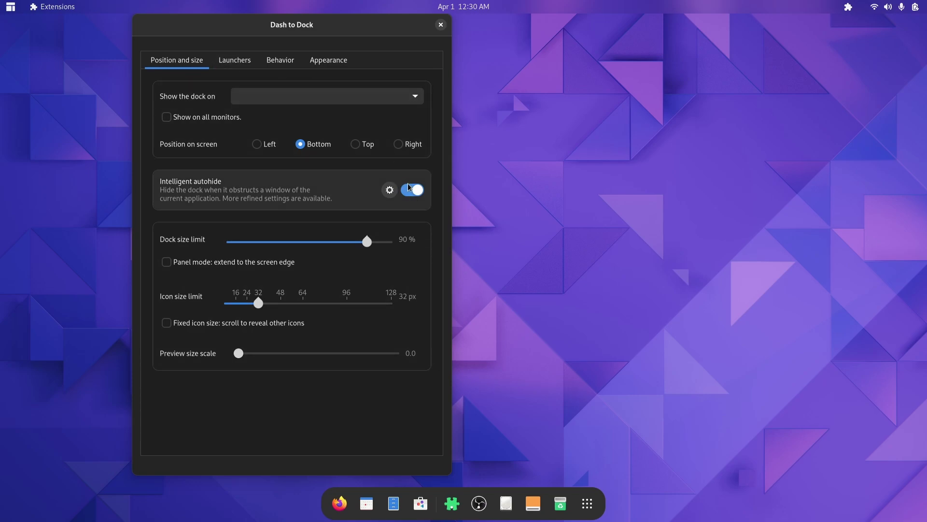
Step: In Launchers, put Show Applications at the dock's start and hide the trash and volumes
click(409, 189)
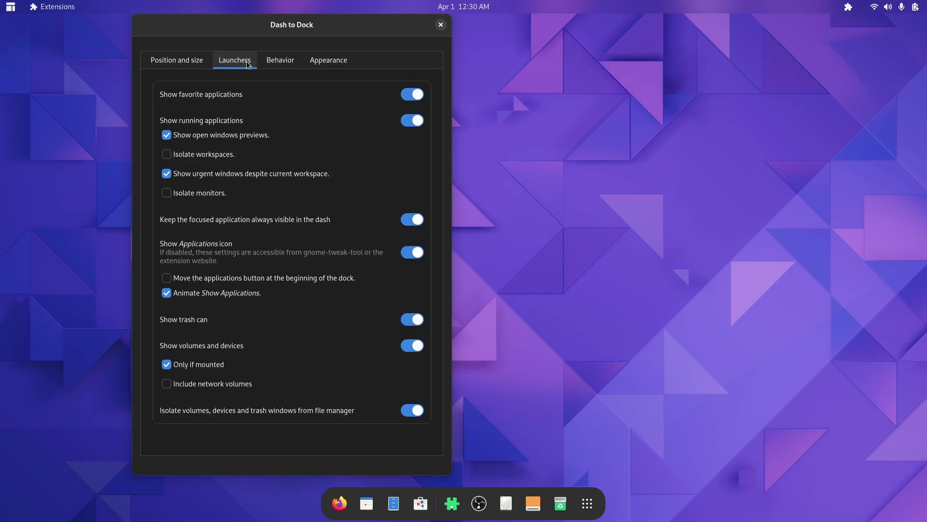
click(332, 280)
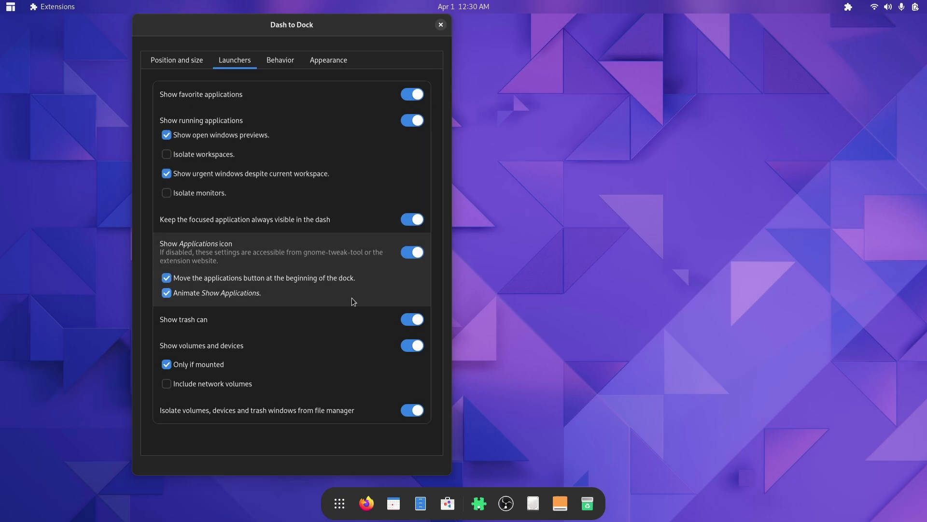
click(411, 321)
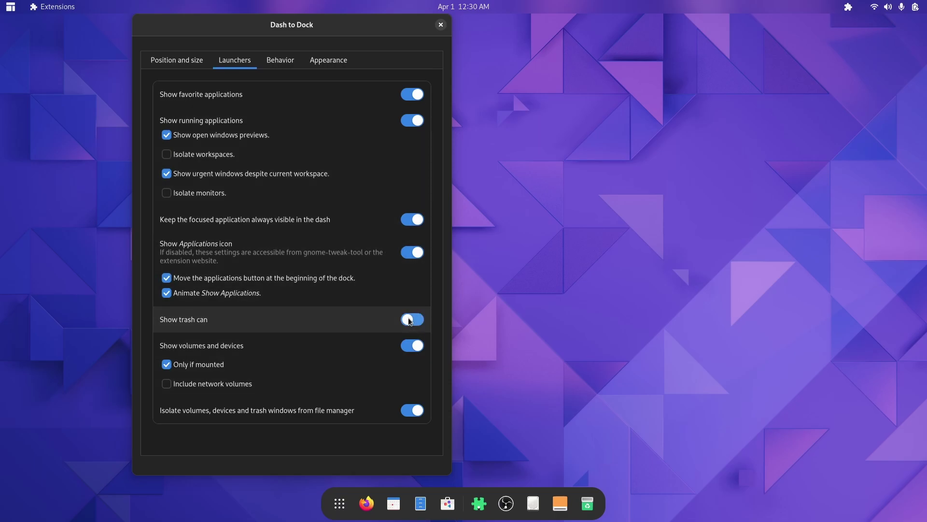
click(404, 348)
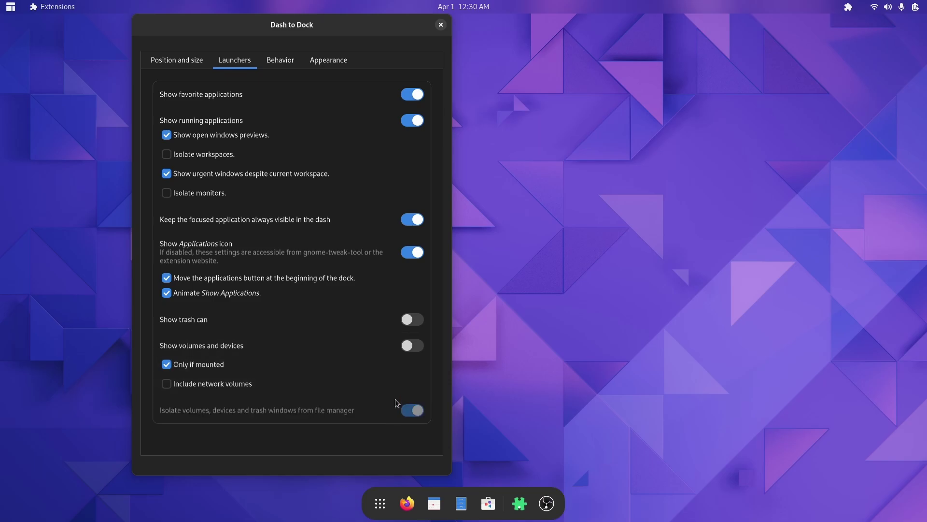
Step: In Appearance, set the window counter indicators to Dots
click(277, 60)
click(319, 62)
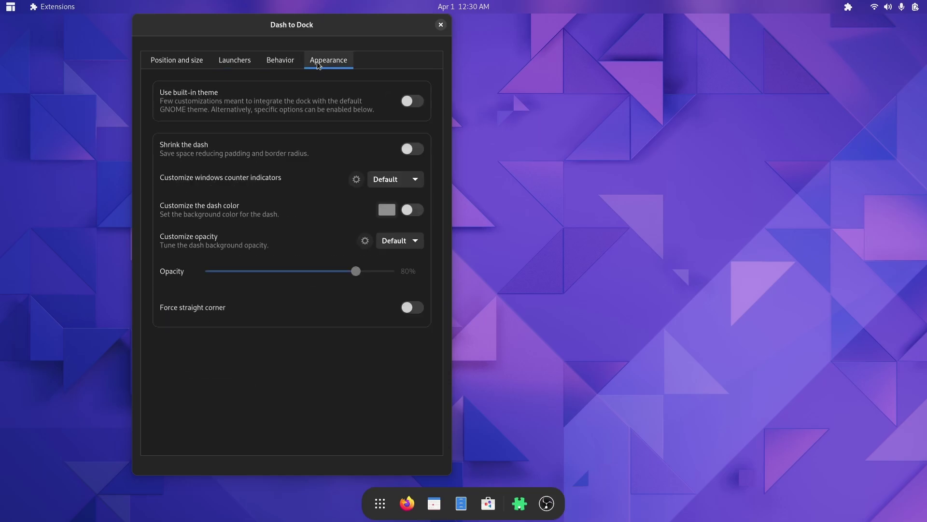
click(390, 180)
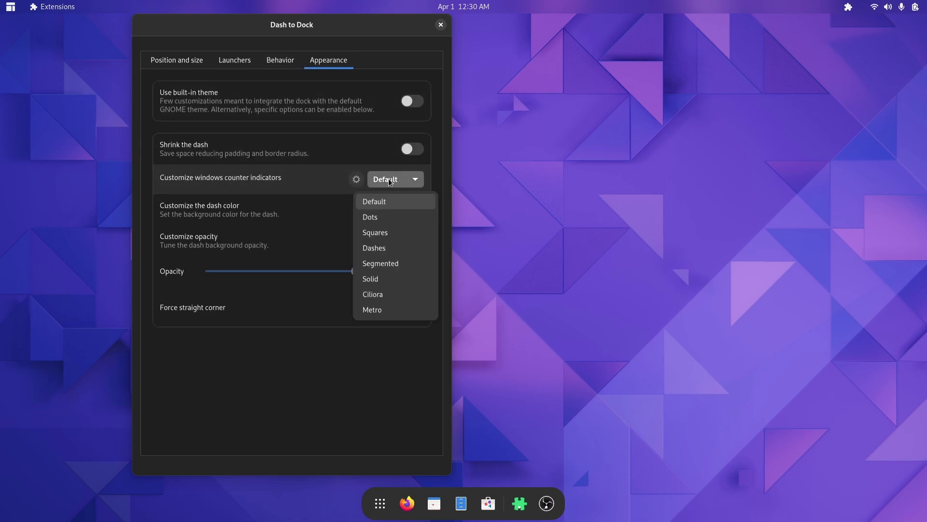
click(392, 218)
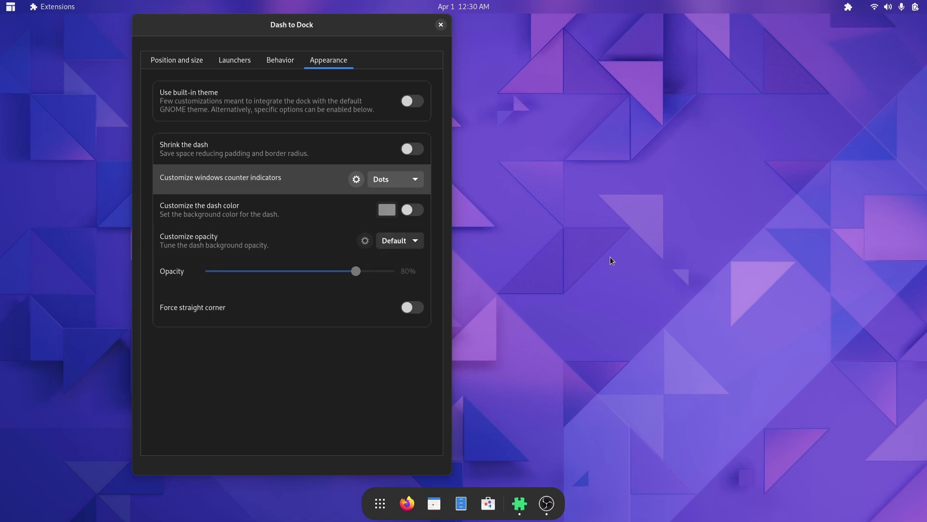
Step: Enable a custom dash colour and pick a dark grey
click(415, 213)
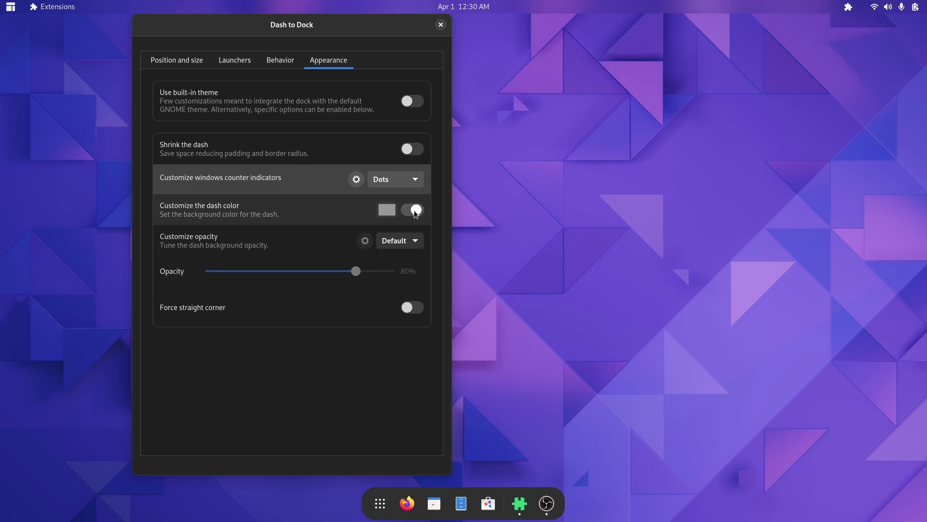
click(389, 212)
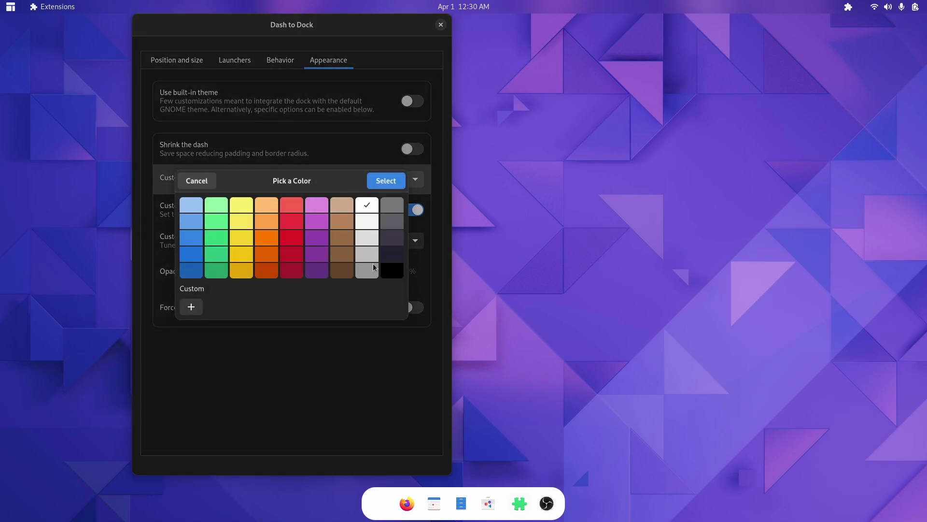
click(192, 306)
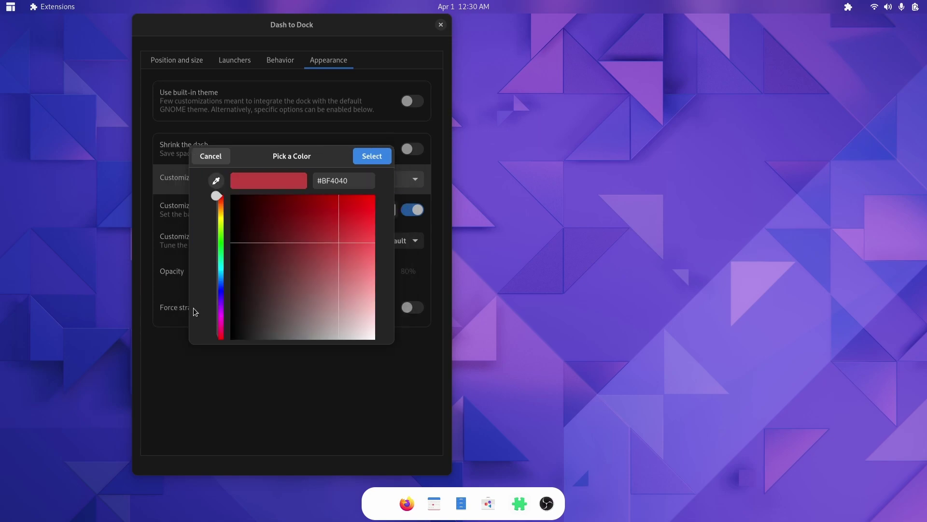
drag(287, 296, 264, 343)
click(363, 159)
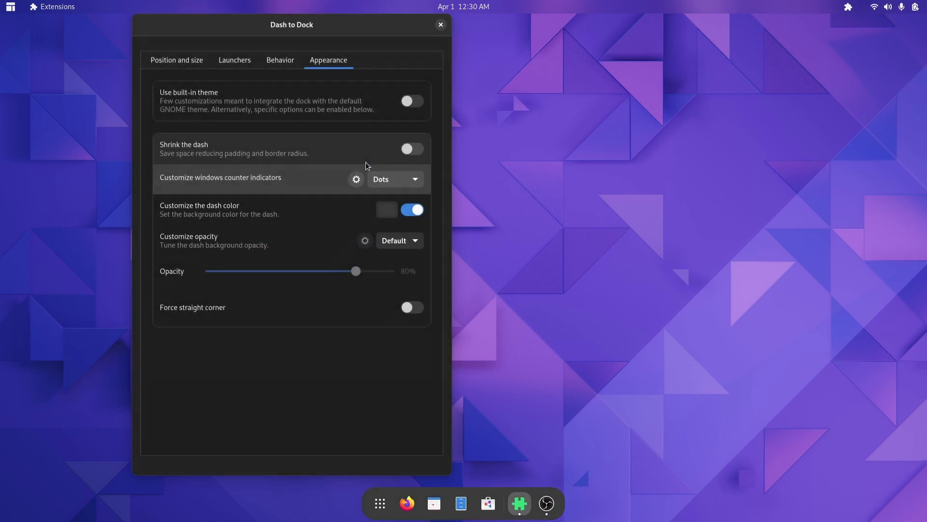
Step: Set the dash opacity to Fixed at 19% and close the settings
click(398, 245)
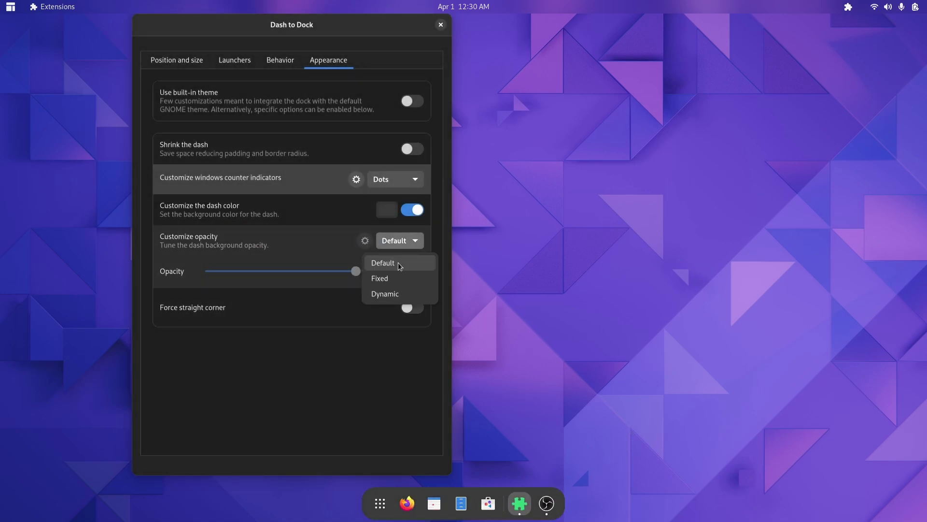
click(395, 275)
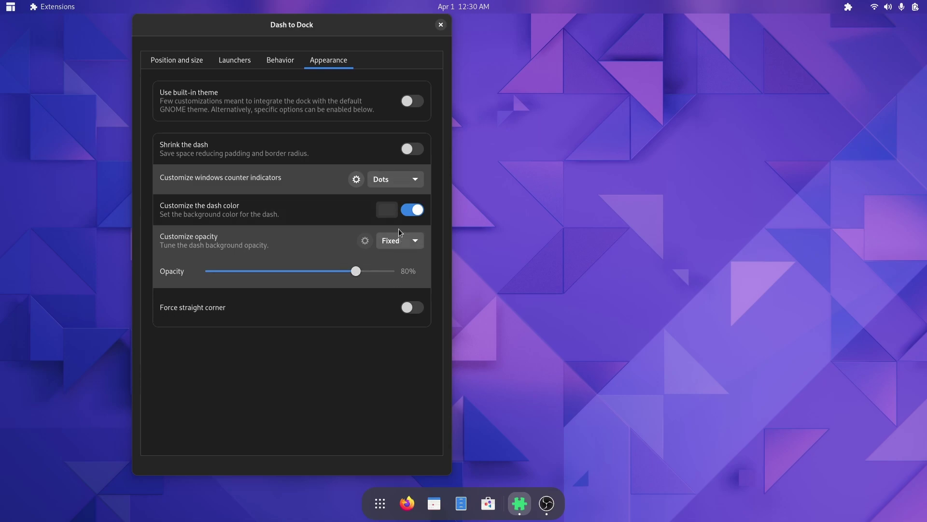
click(393, 213)
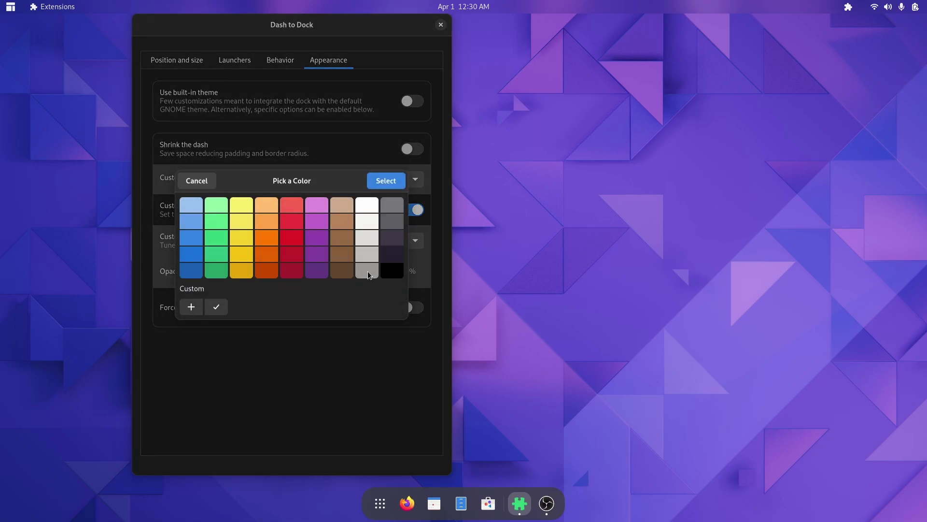
click(387, 182)
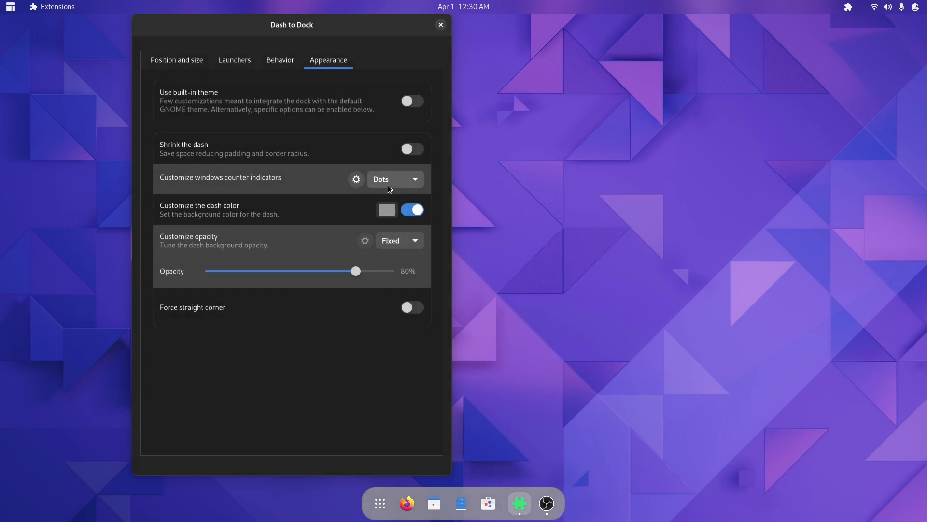
drag(358, 278, 242, 287)
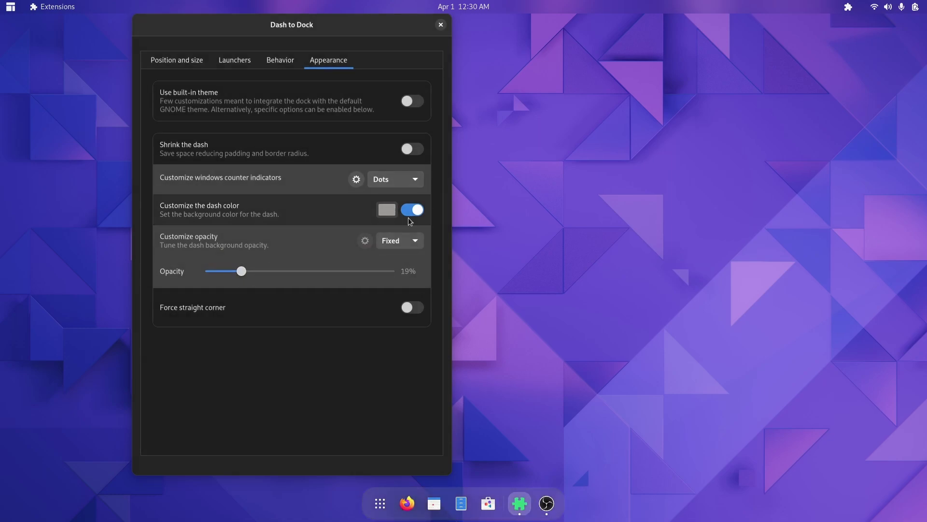
click(442, 25)
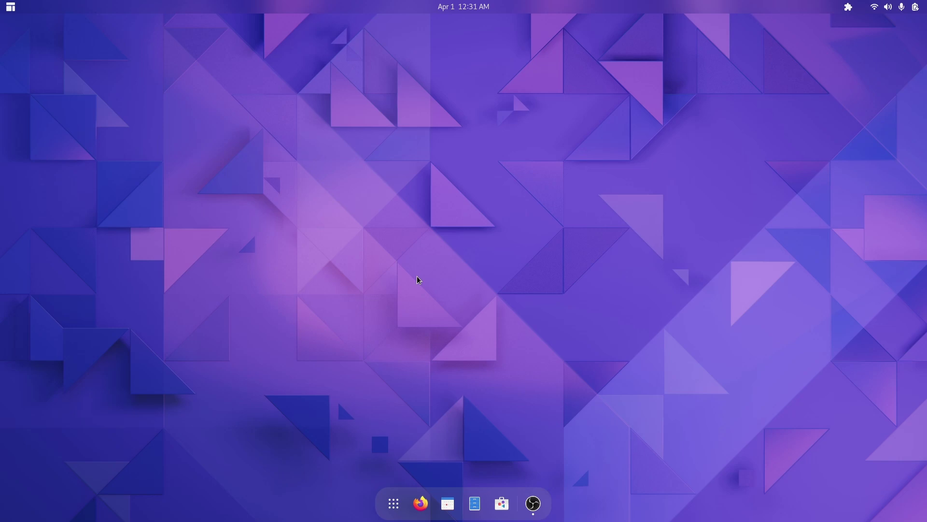
Step: In Just Perfection's Customize page, set panel button and indicator padding to 0px
click(845, 8)
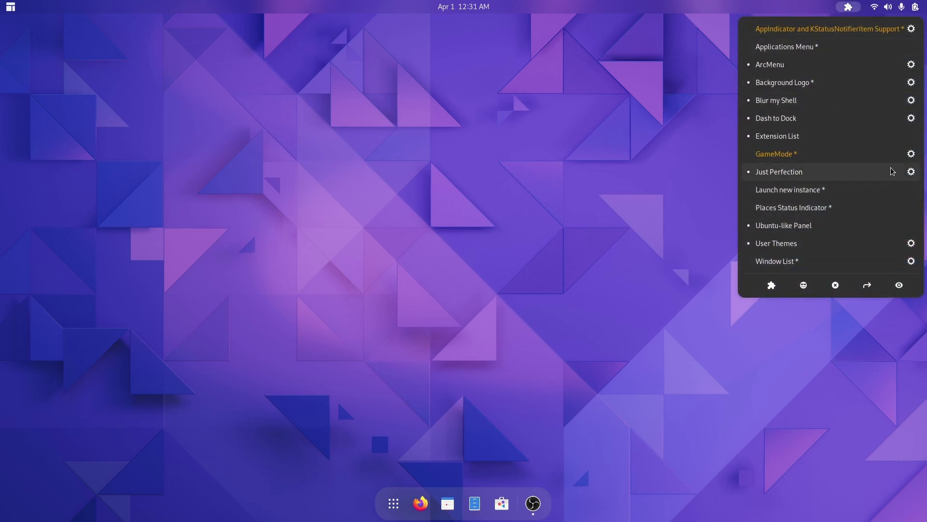
click(911, 172)
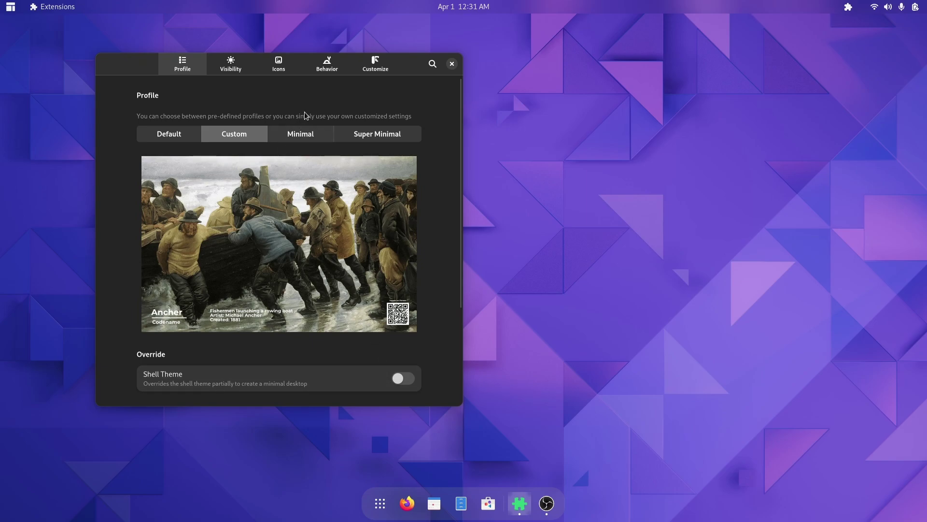
click(386, 68)
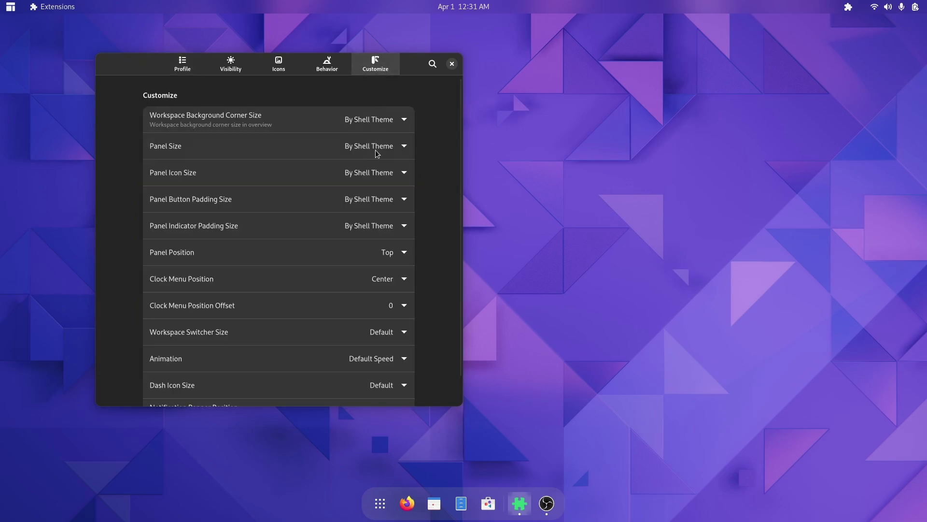
click(385, 200)
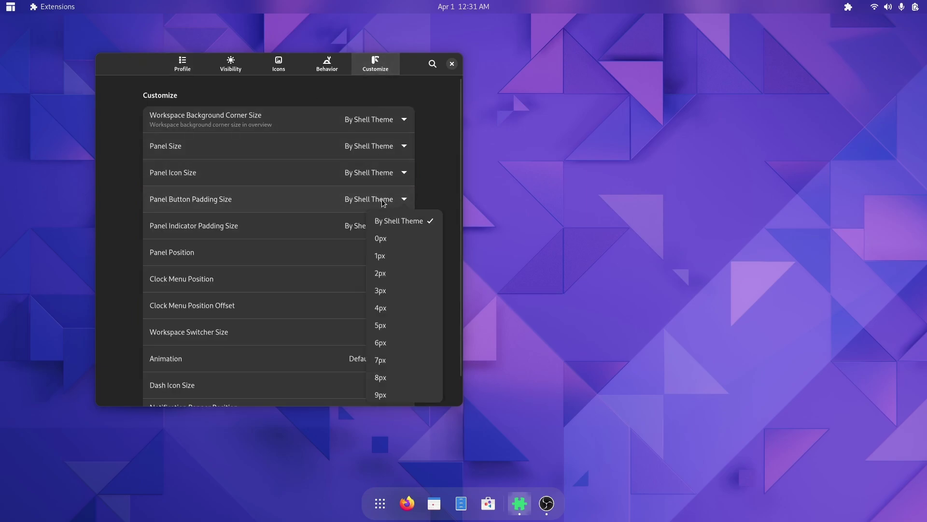
click(385, 235)
click(385, 234)
click(389, 264)
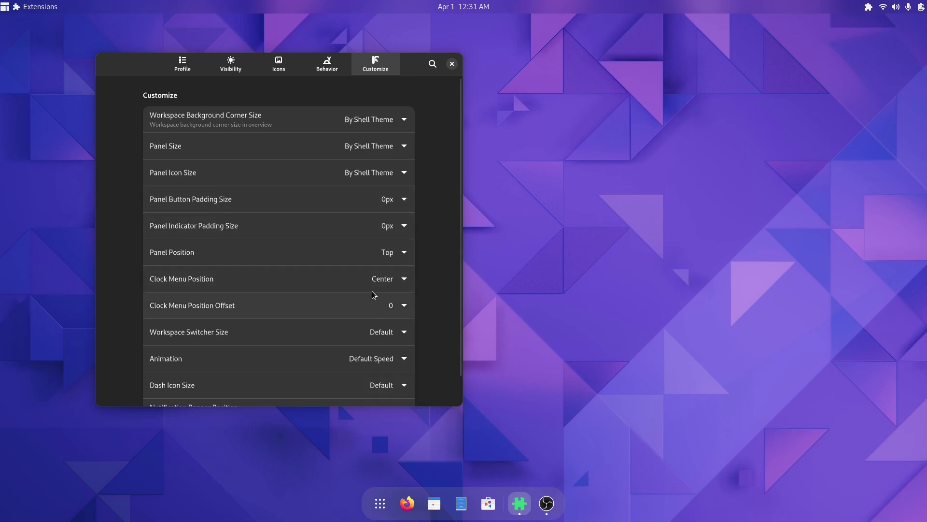
Step: Place the clock menu on the right with offset 8, then go to Visibility
click(400, 283)
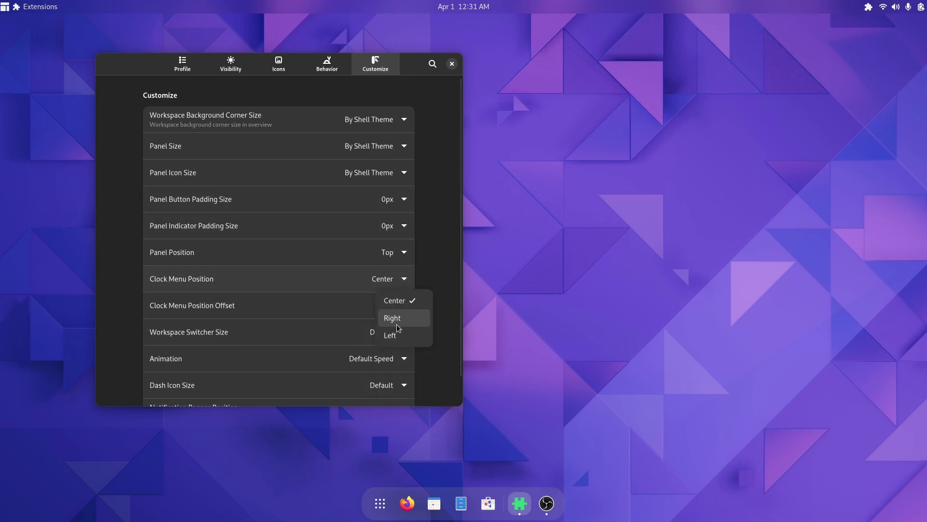
click(389, 317)
click(400, 311)
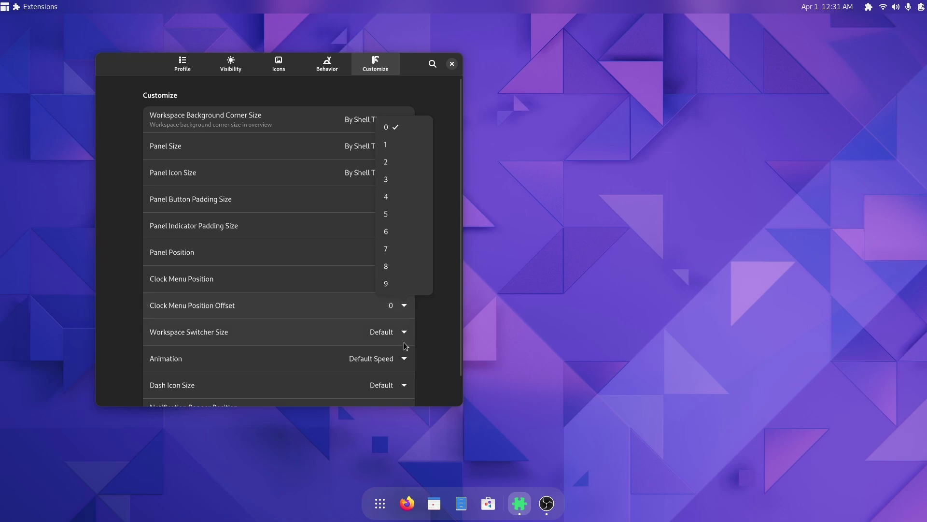
click(405, 266)
scroll(407, 266, down, 1)
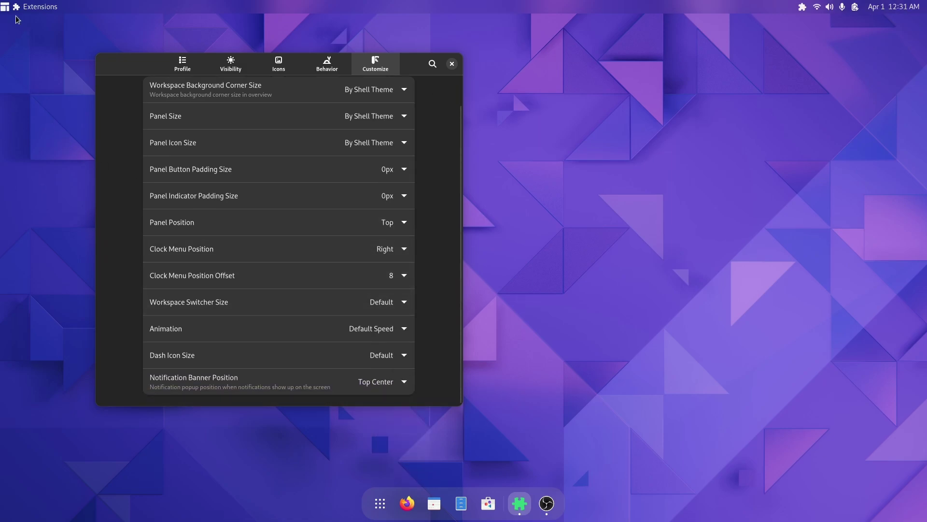
click(4, 7)
click(413, 59)
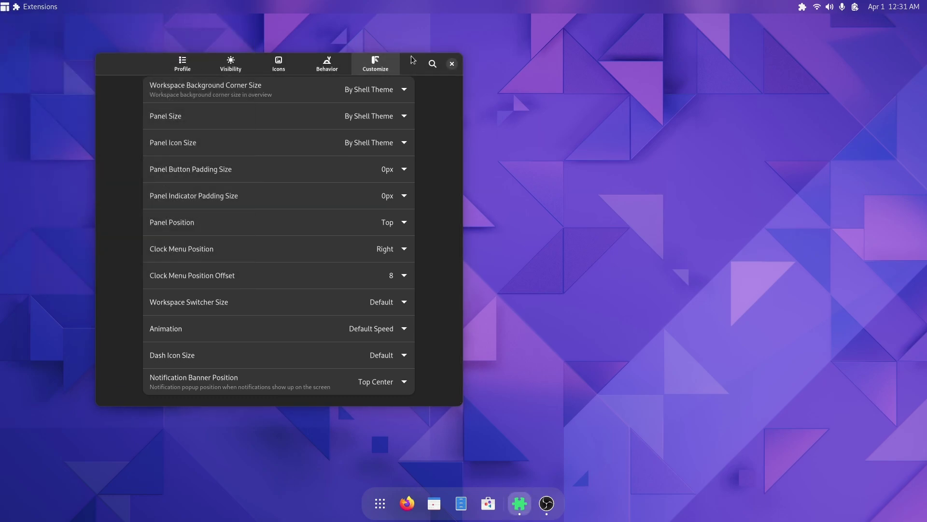
click(231, 64)
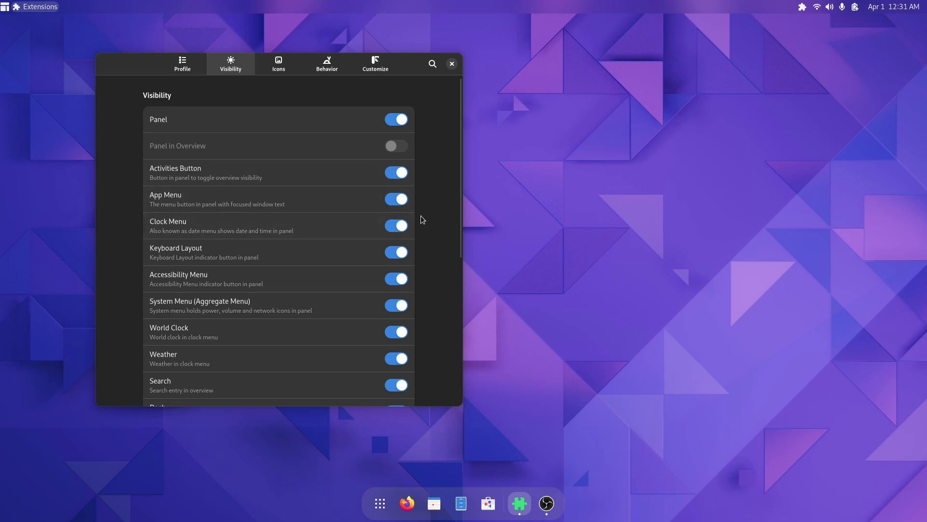
Step: Hide the top-bar App Menu, then set ArcMenu's menu button icon to the Fedora logo
click(451, 64)
right_click(6, 10)
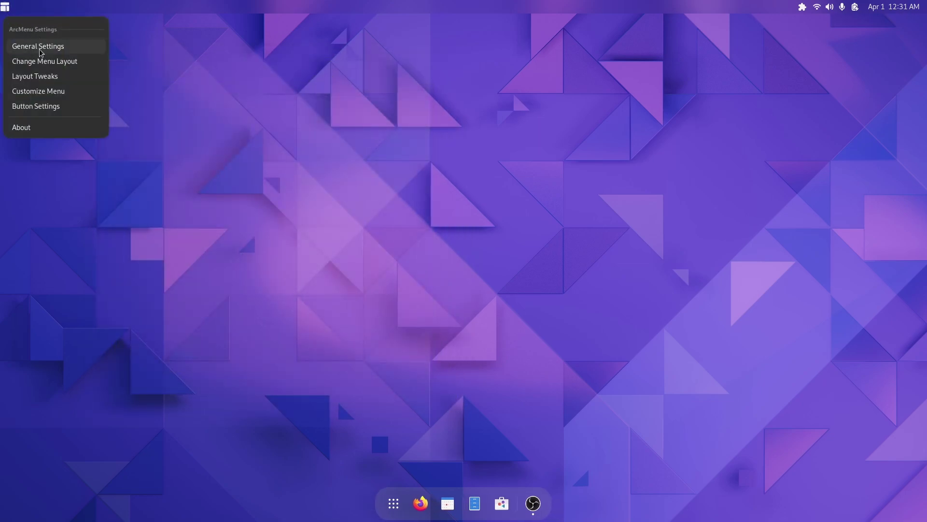
click(44, 106)
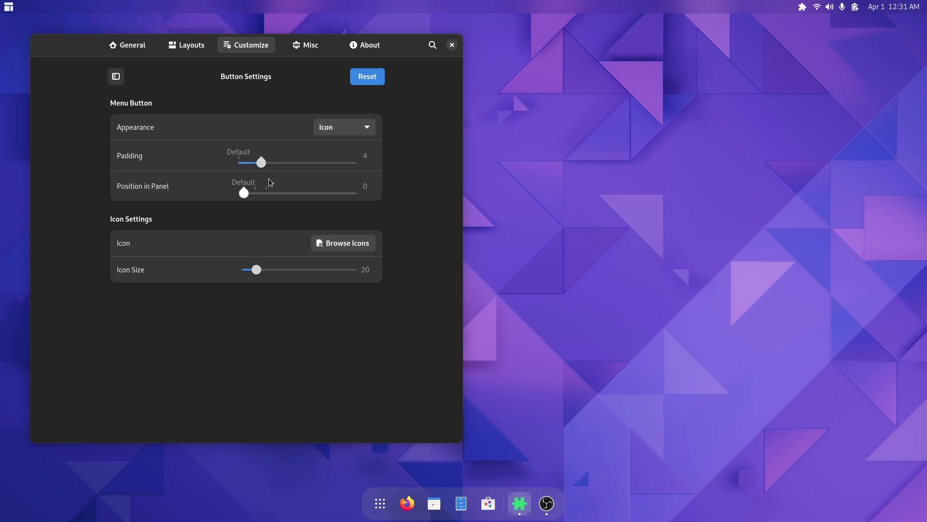
click(264, 166)
click(353, 133)
click(352, 135)
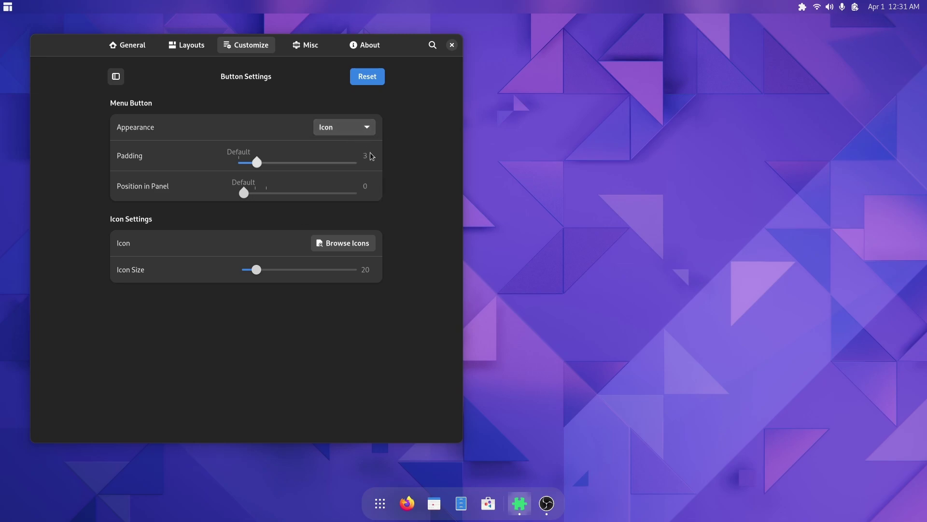
click(343, 243)
click(243, 127)
click(202, 161)
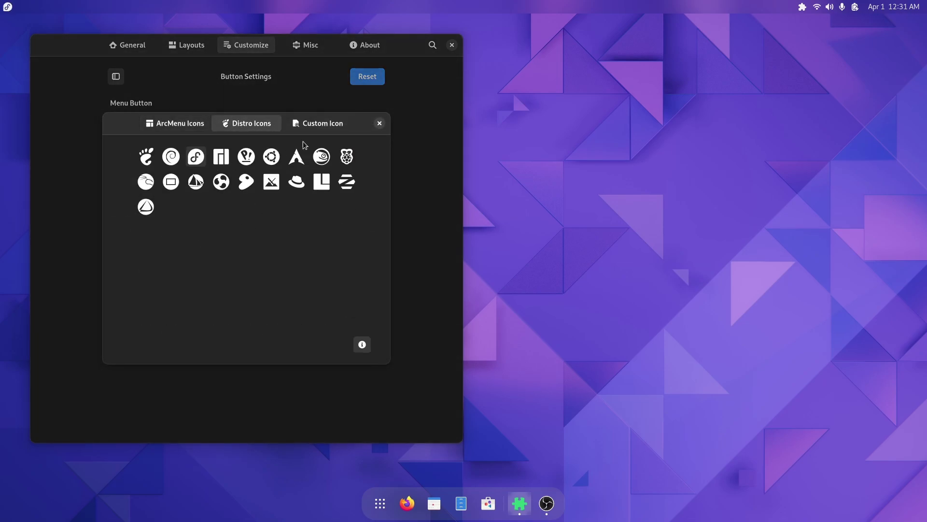
click(379, 124)
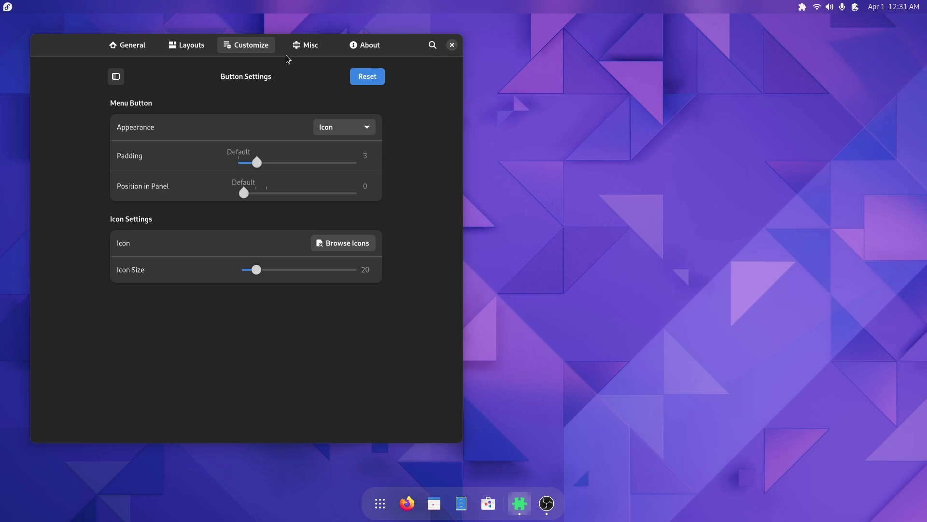
Step: Switch ArcMenu to the Modern '11' layout, close settings, and preview the start menu
click(188, 44)
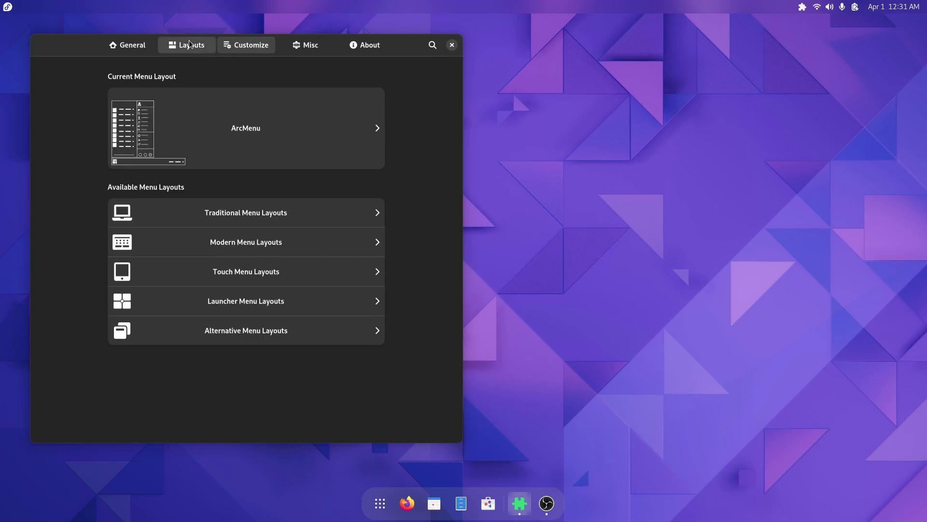
click(237, 243)
click(190, 317)
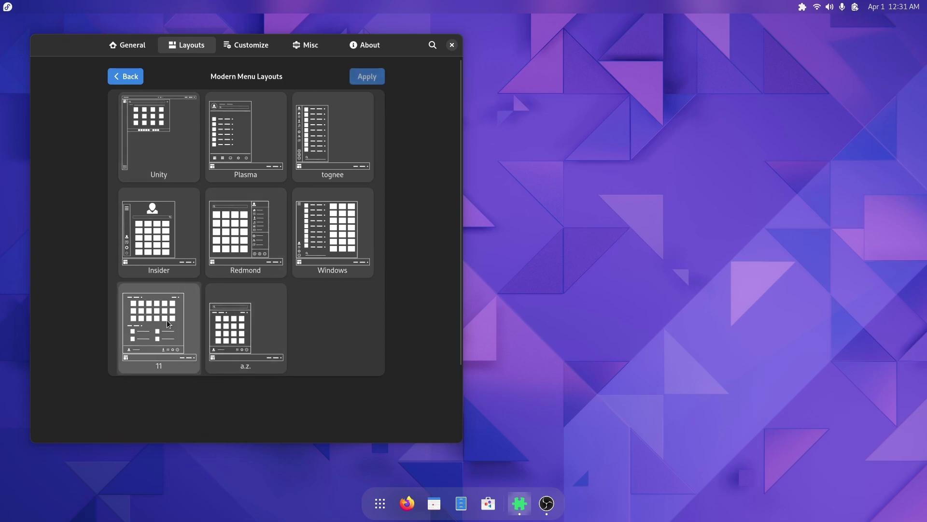
click(367, 76)
click(452, 45)
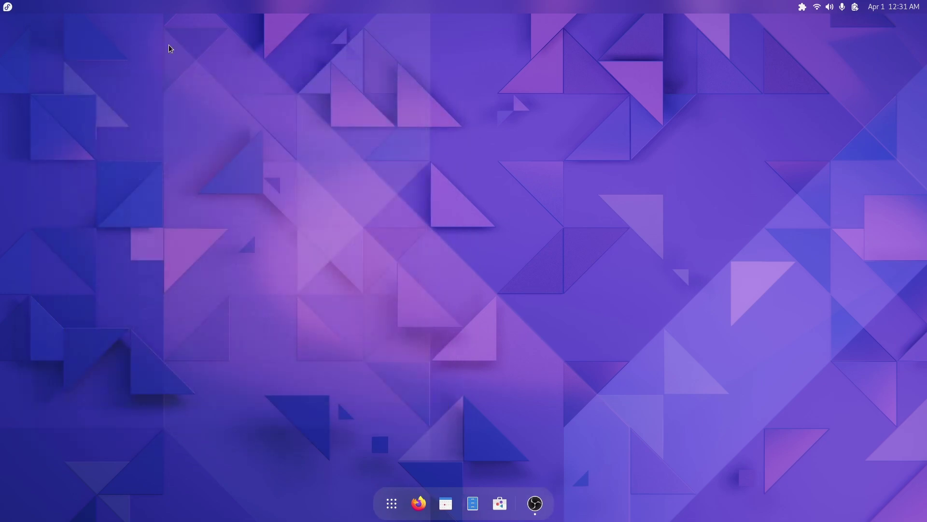
click(7, 6)
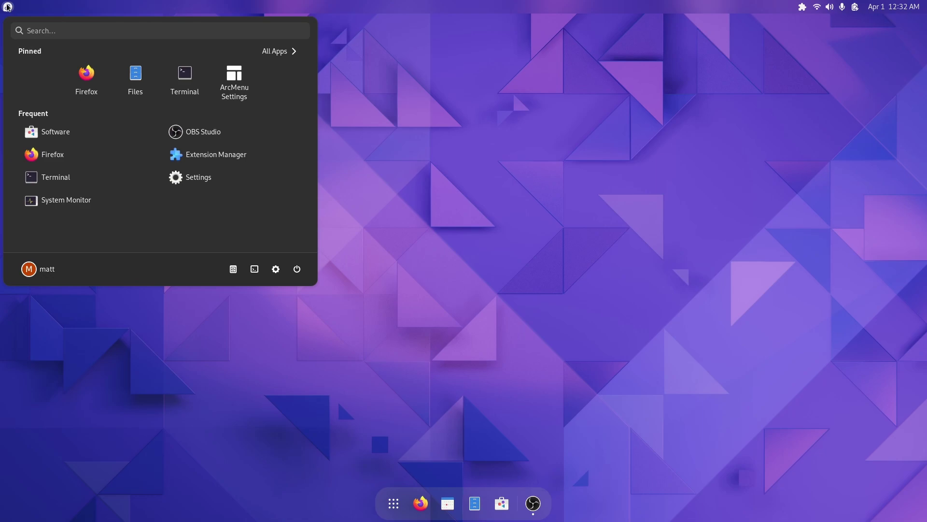
click(7, 7)
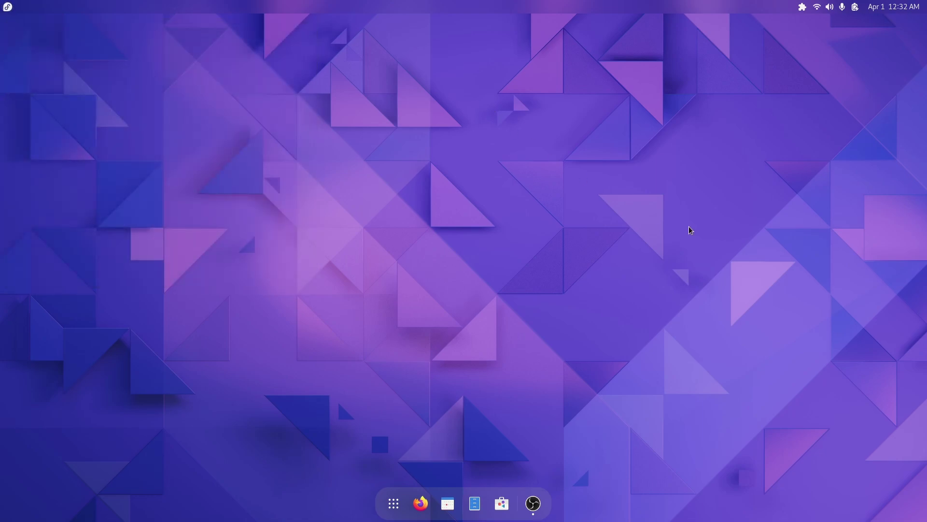
Step: Launch Discord by searching 'dis' in the overview and close Firefox
key(super)
text(dis)
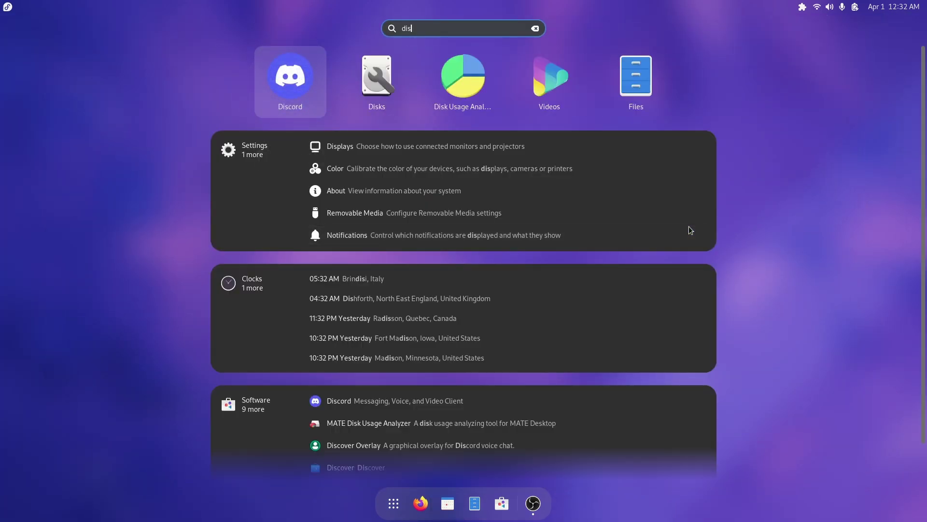
key(Return)
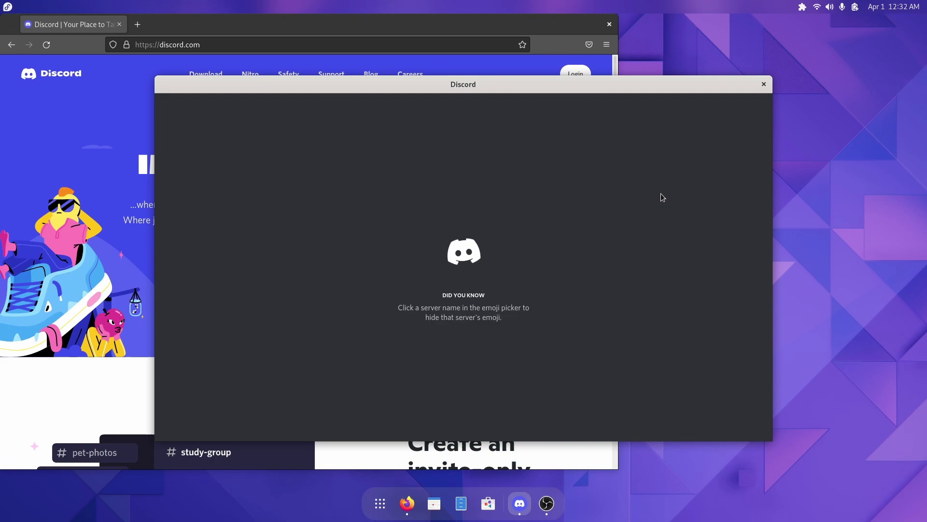
click(616, 25)
click(609, 24)
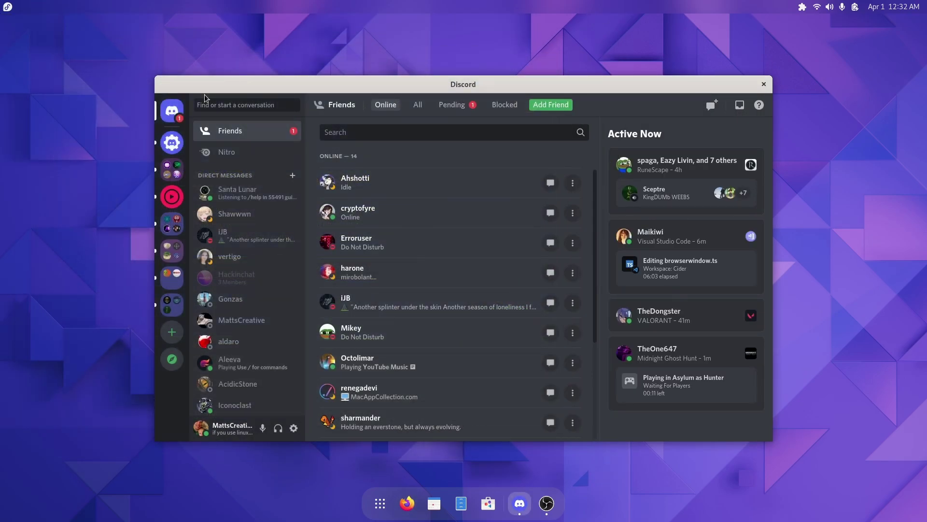
click(172, 169)
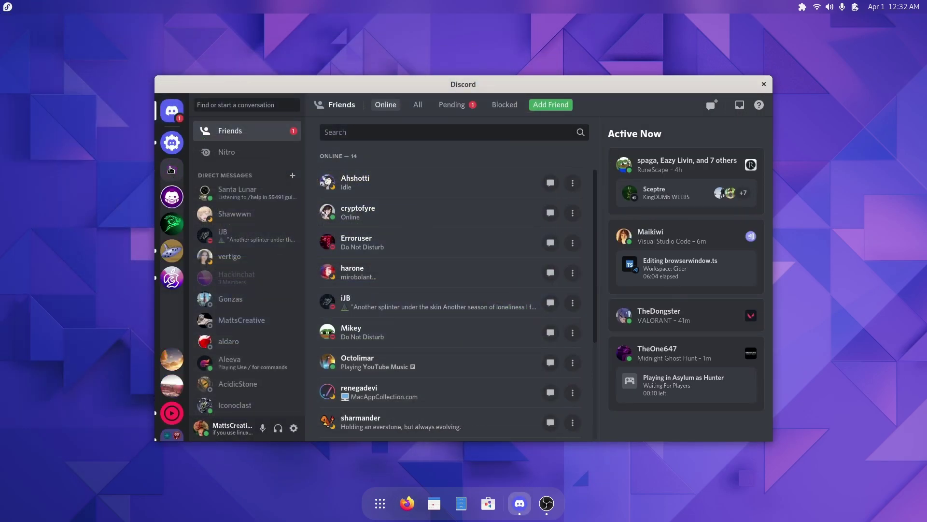
click(165, 201)
scroll(227, 270, down, 5)
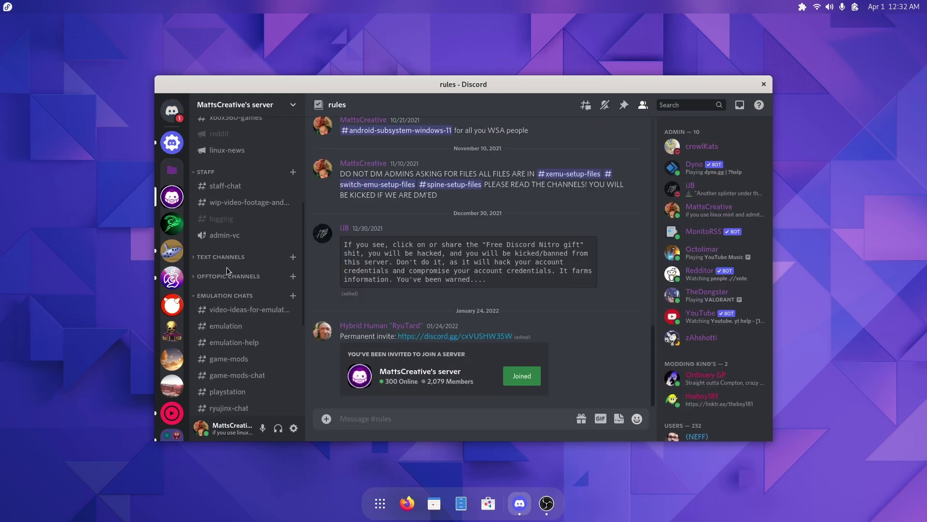
scroll(231, 290, down, 3)
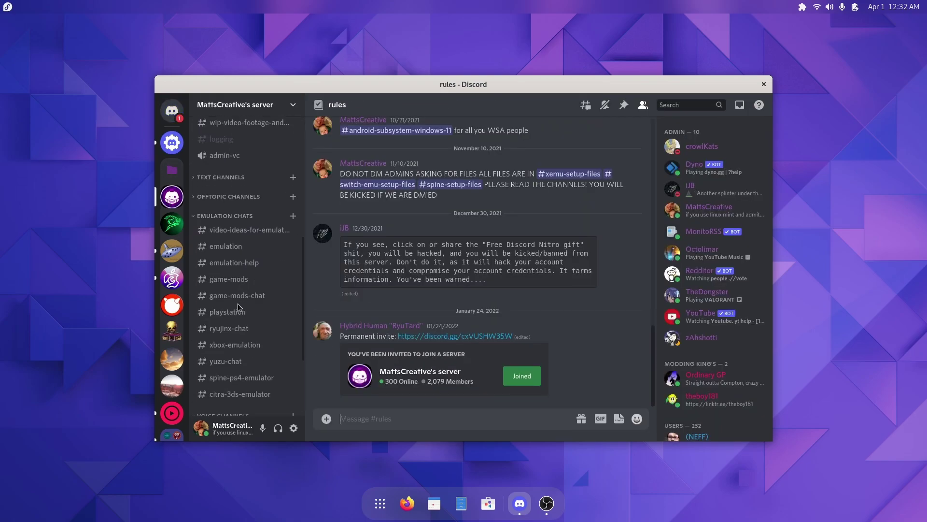
scroll(238, 307, up, 3)
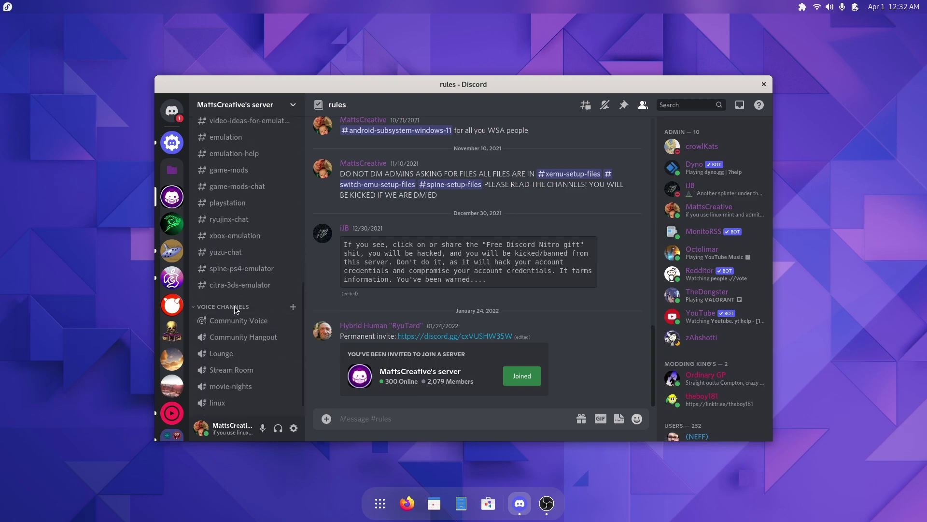
Step: Open the jellyfish image from #wallpapers at original size in the browser
click(229, 250)
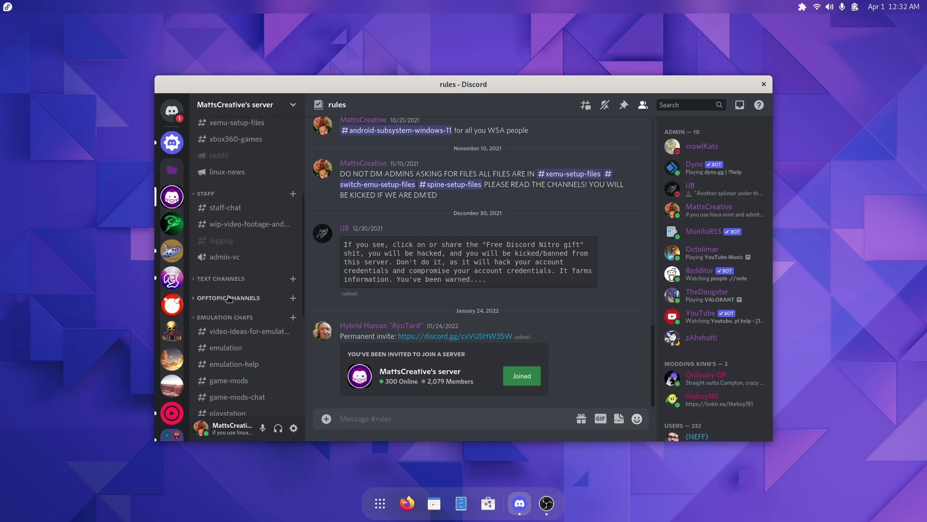
scroll(230, 298, down, 1)
click(220, 176)
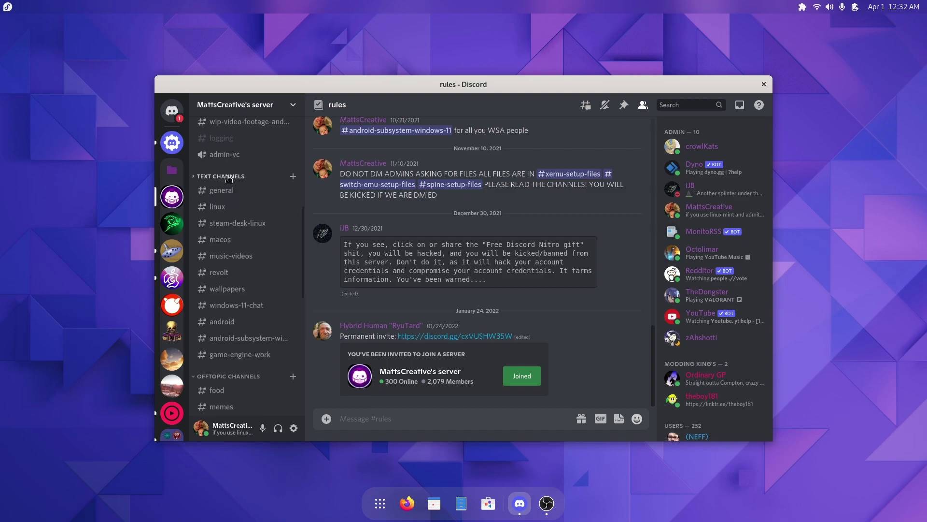
click(227, 289)
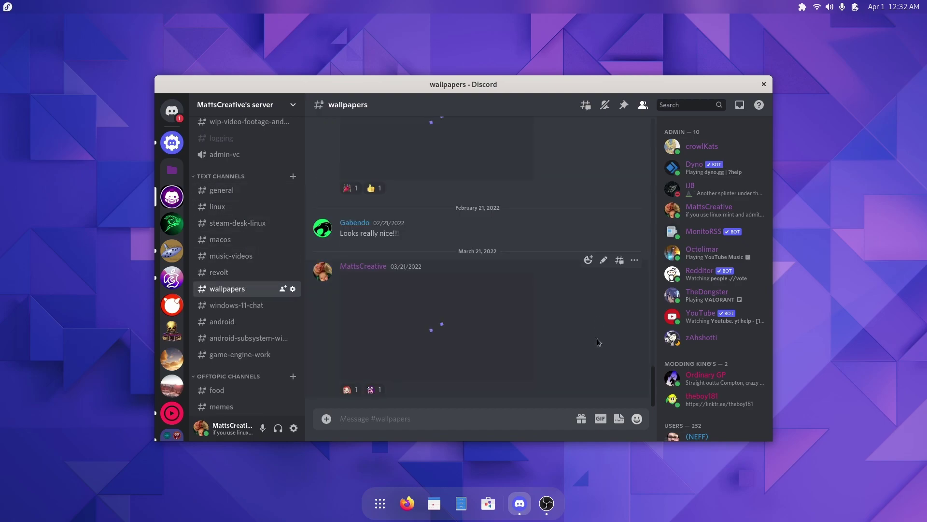
click(486, 324)
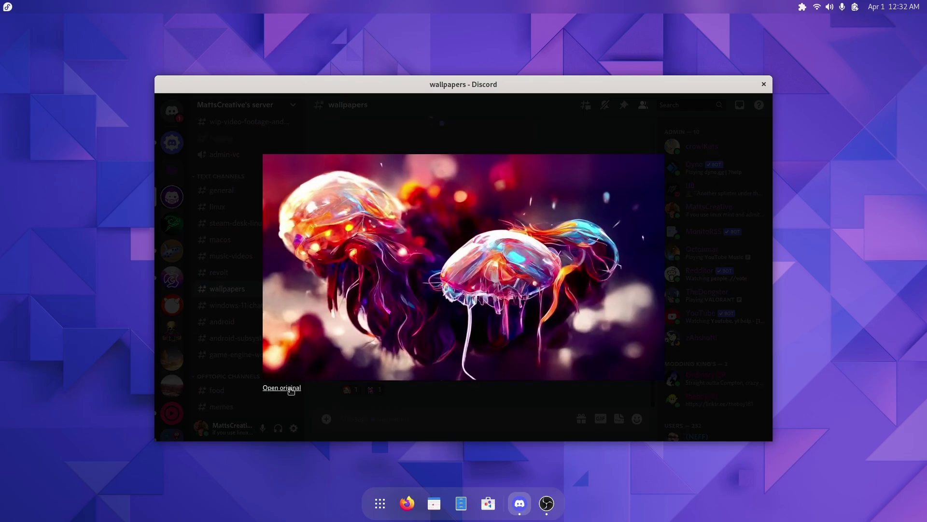
click(282, 387)
Step: Save the image as jelly-2.jpg in the Pictures folder
right_click(328, 189)
click(357, 203)
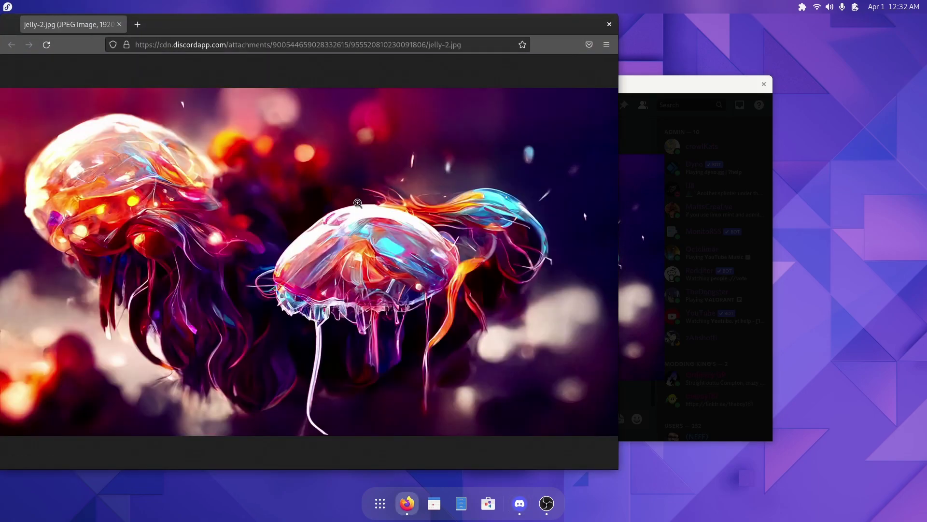
click(57, 124)
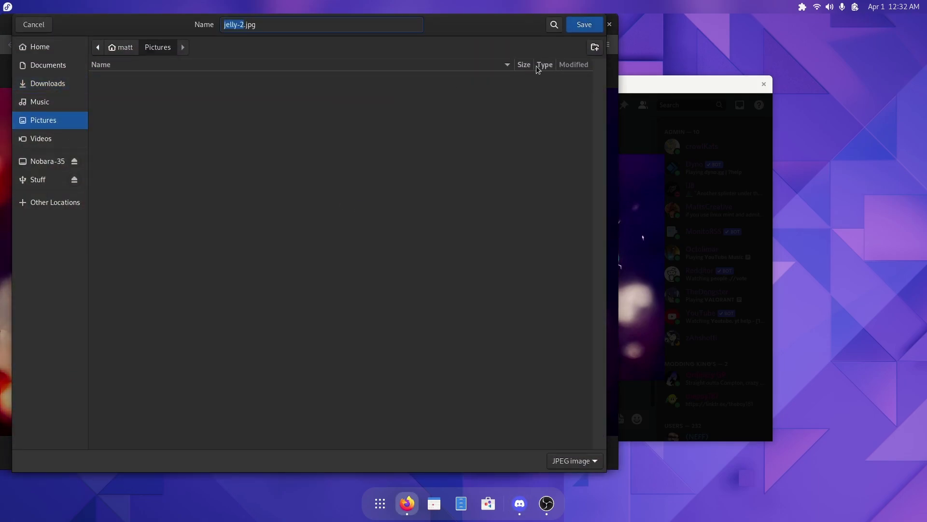
click(583, 25)
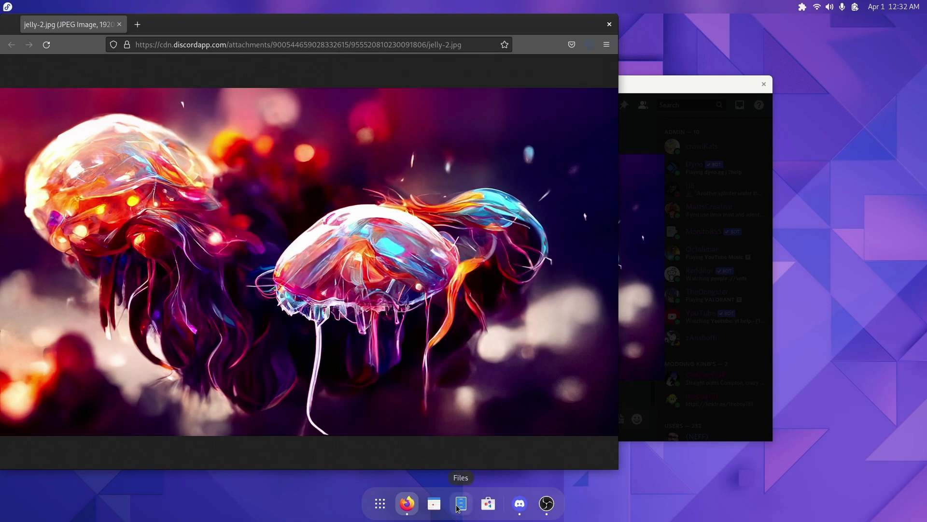
Step: Set jelly-2.jpg from Pictures as the desktop wallpaper, then close Files and Firefox
click(460, 504)
click(35, 160)
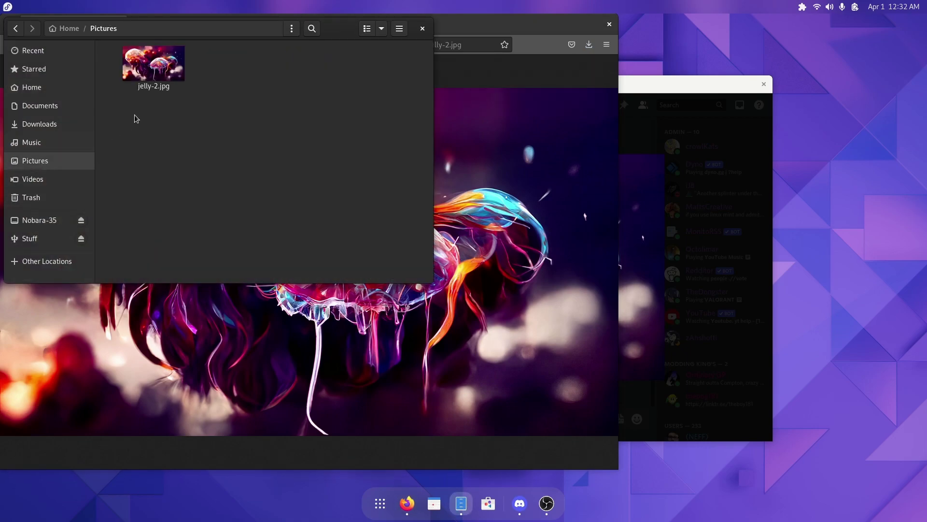
right_click(172, 73)
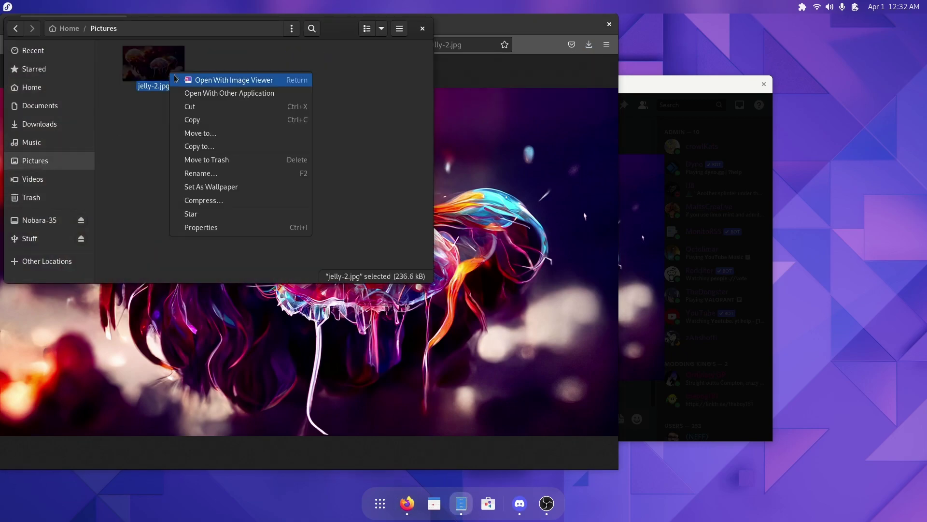
click(233, 192)
click(422, 30)
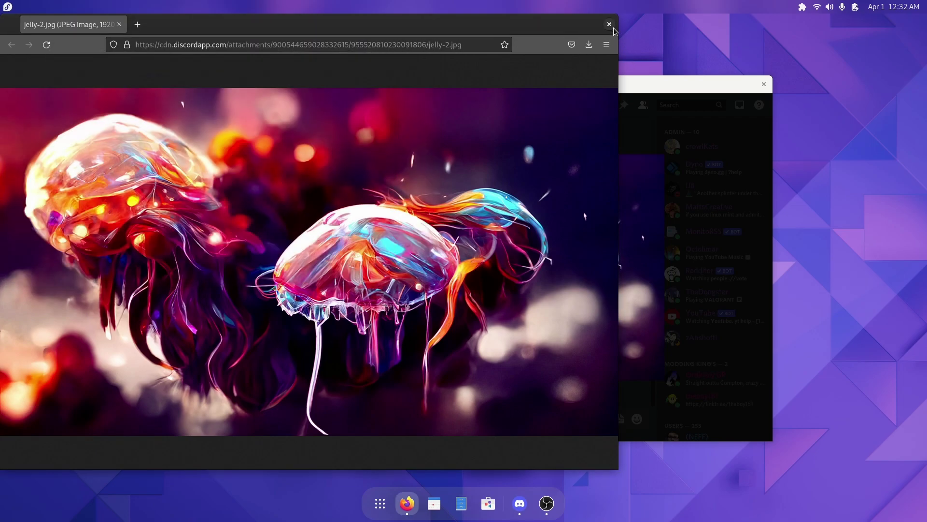
click(610, 25)
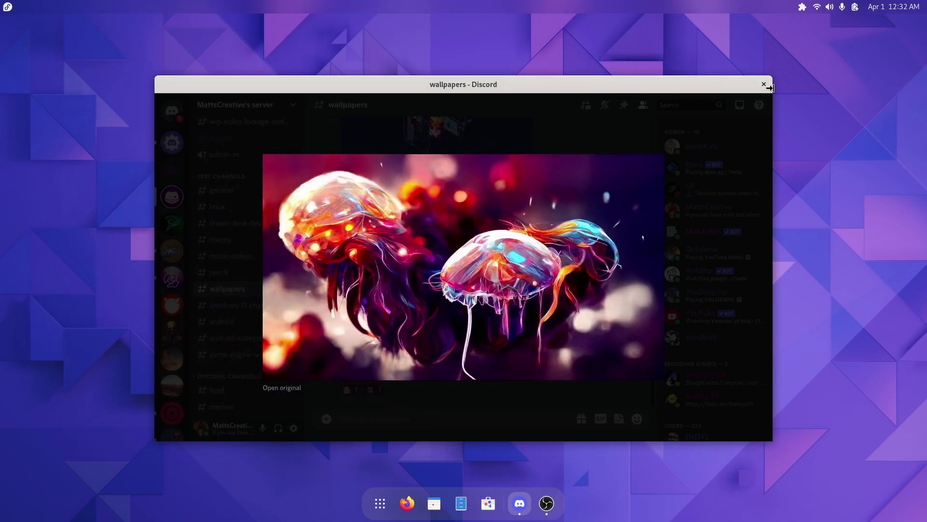
Step: Add jelly-2.jpg in Settings > Appearance and make it the desktop background
click(379, 504)
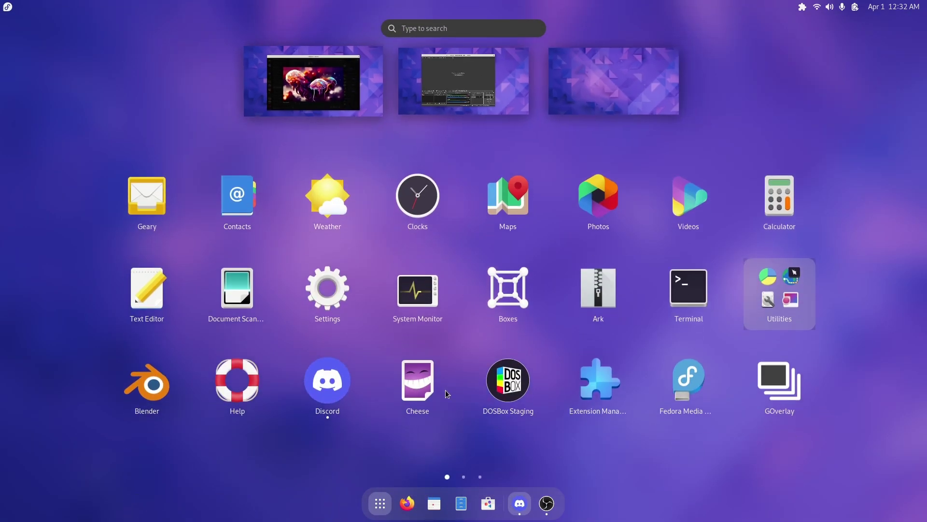
click(340, 299)
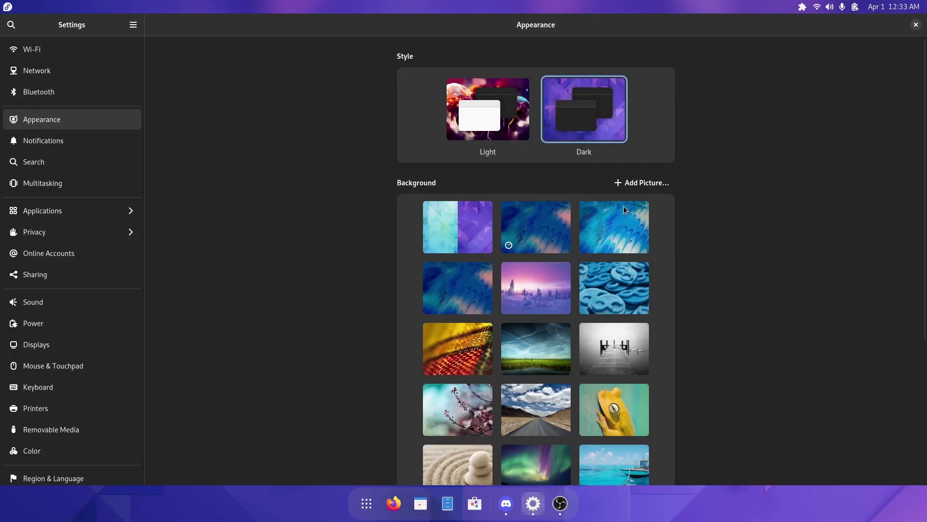
click(666, 183)
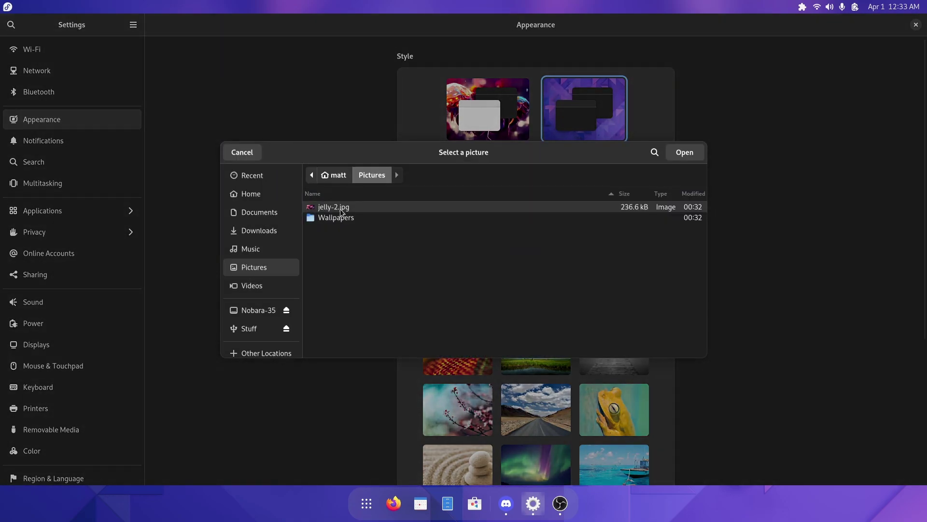
click(343, 210)
click(683, 151)
click(480, 230)
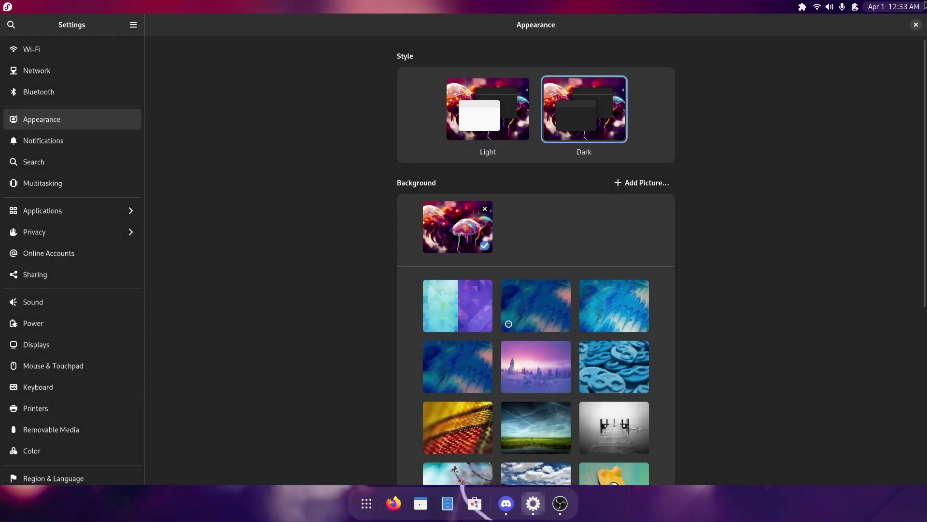
Step: Close Settings and the Discord image preview, then launch Tweaks by searching 'twe'
key(ctrl+q)
click(585, 149)
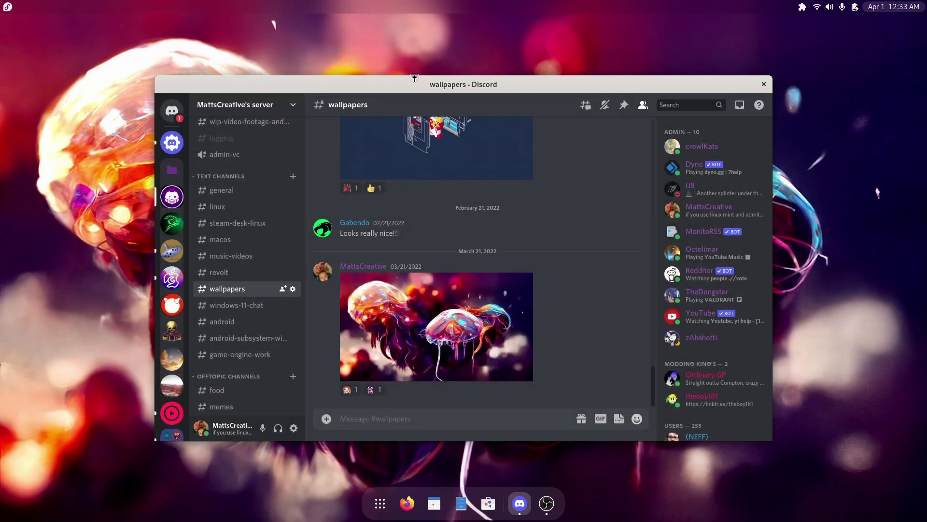
click(380, 503)
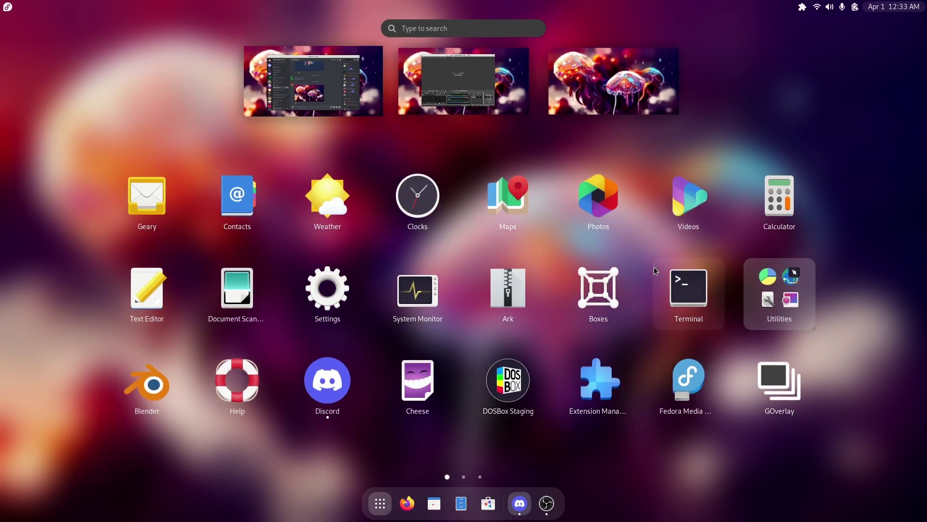
scroll(668, 297, down, 1)
scroll(667, 294, down, 1)
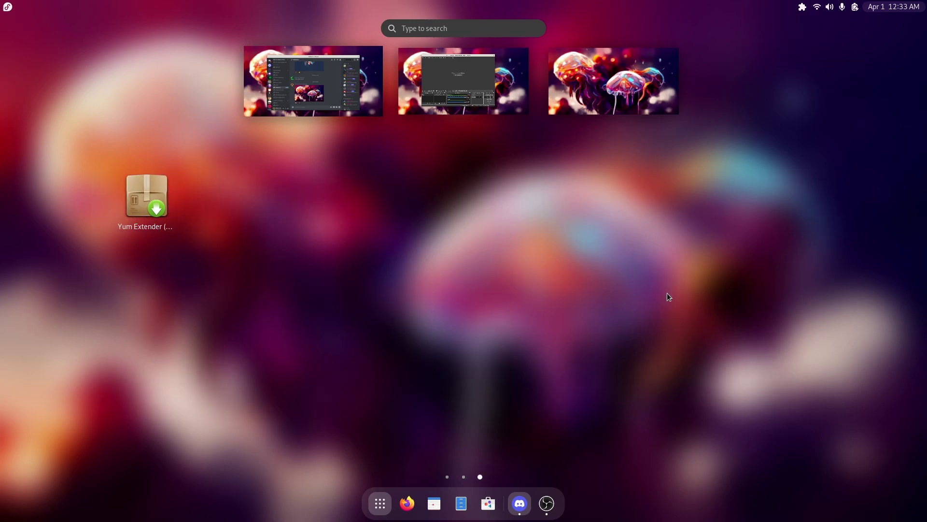
scroll(667, 293, up, 1)
text(twe)
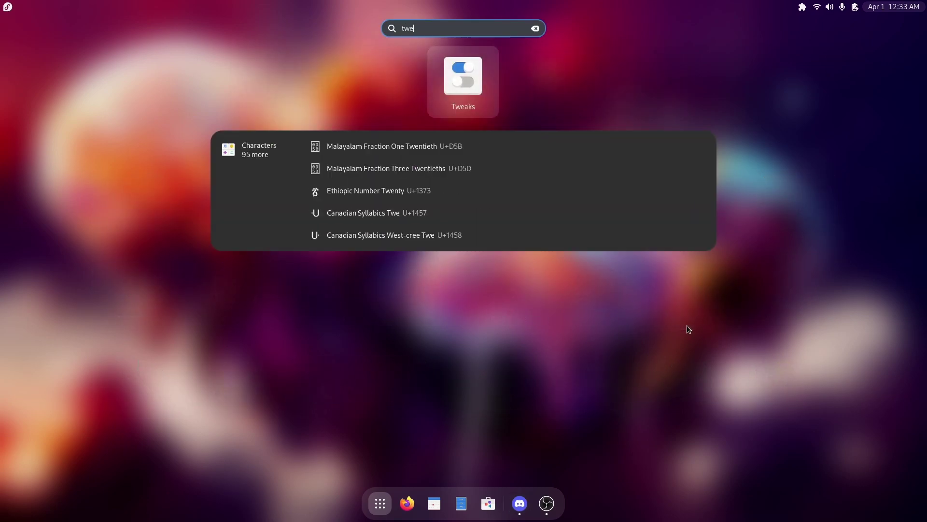
key(Return)
Step: Pin Tweaks to the dash favourites and dismiss the extensions-moved notice
right_click(534, 502)
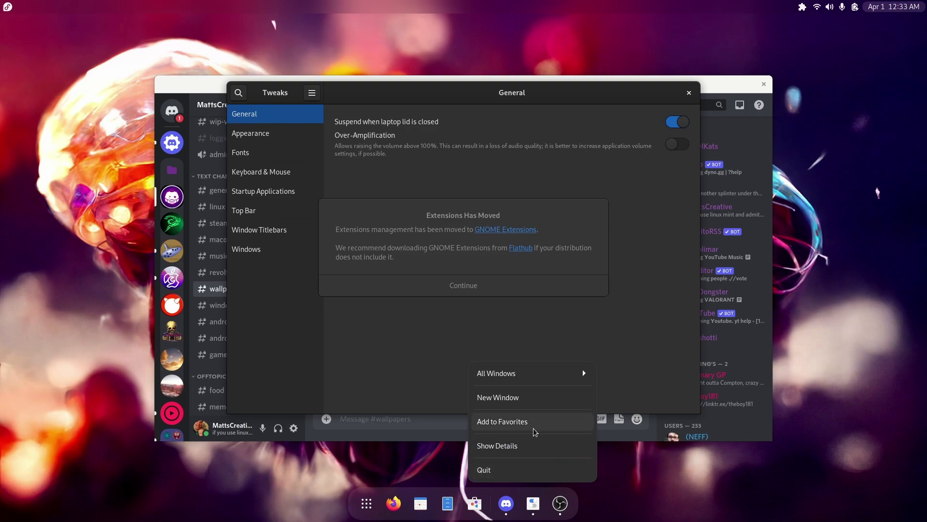
click(502, 422)
click(500, 293)
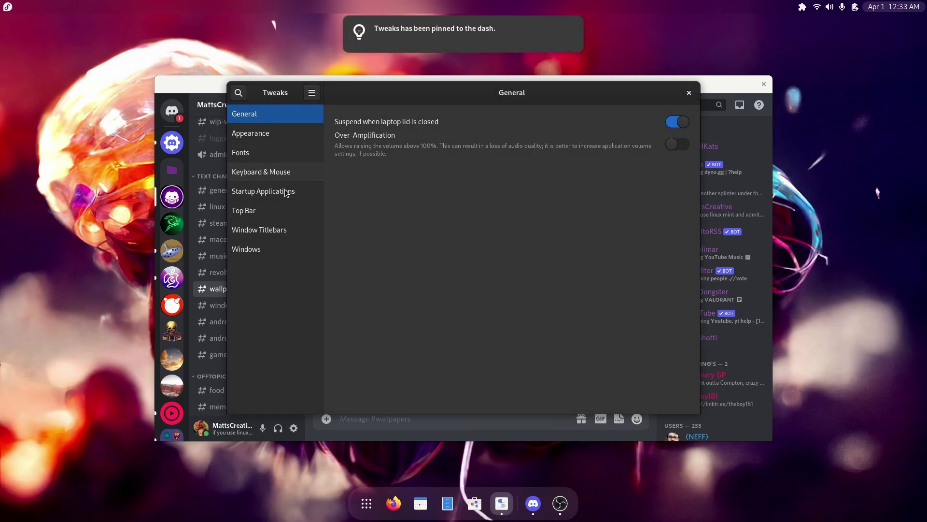
Step: Enable the minimize and maximize titlebar buttons and place them on the left
click(285, 230)
click(653, 247)
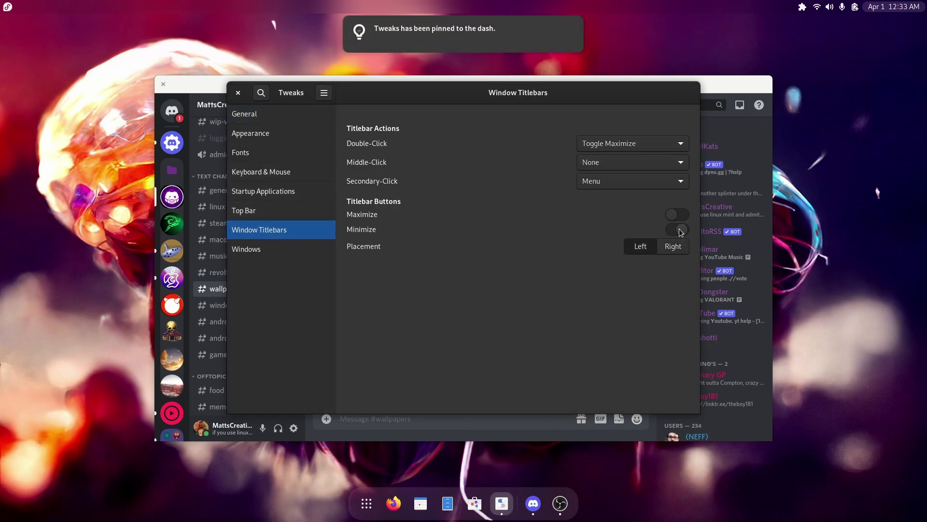
click(678, 215)
click(677, 229)
Step: Set Legacy Applications to Adwaita-dark, keep the Shell theme at Default, and close Tweaks
click(278, 139)
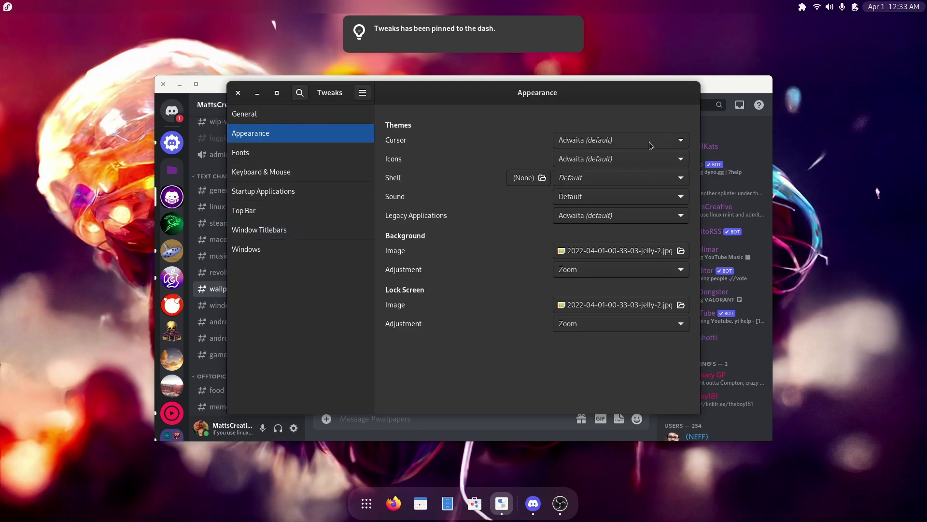
click(588, 215)
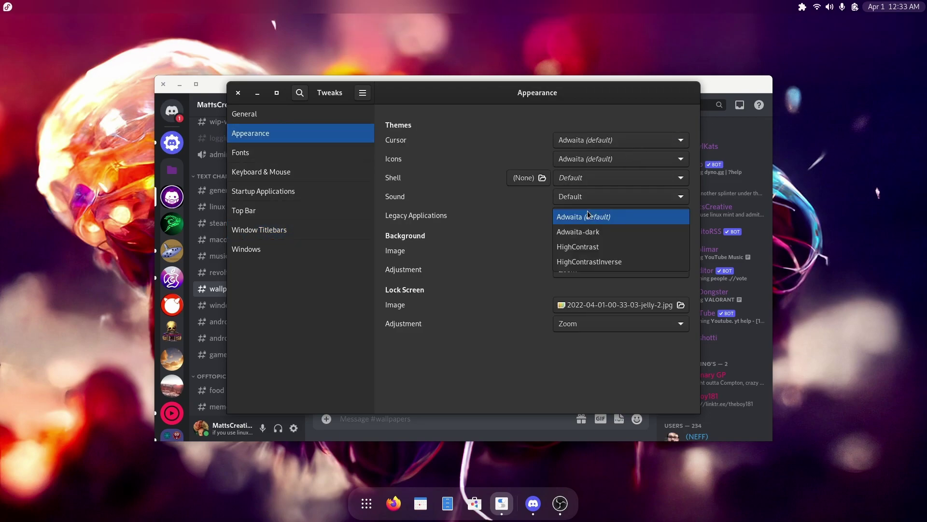
click(588, 232)
click(596, 145)
click(567, 150)
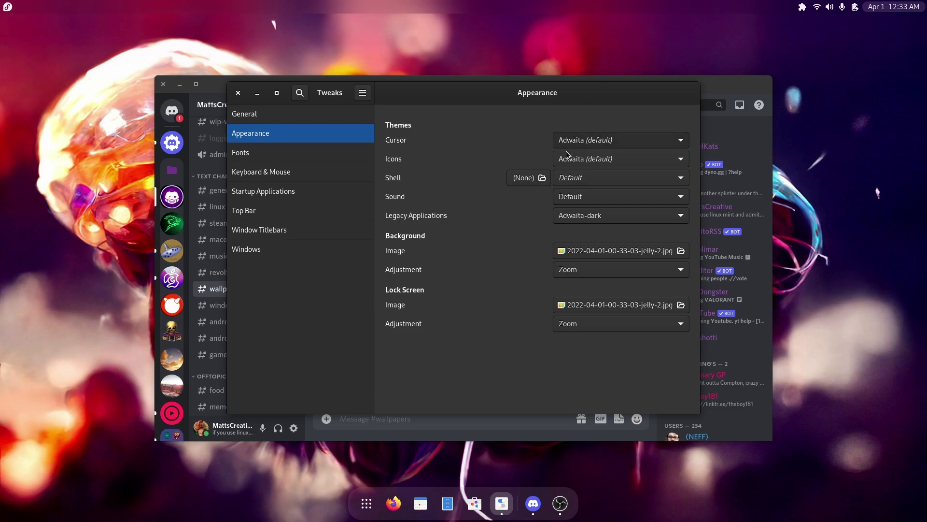
click(575, 184)
click(238, 93)
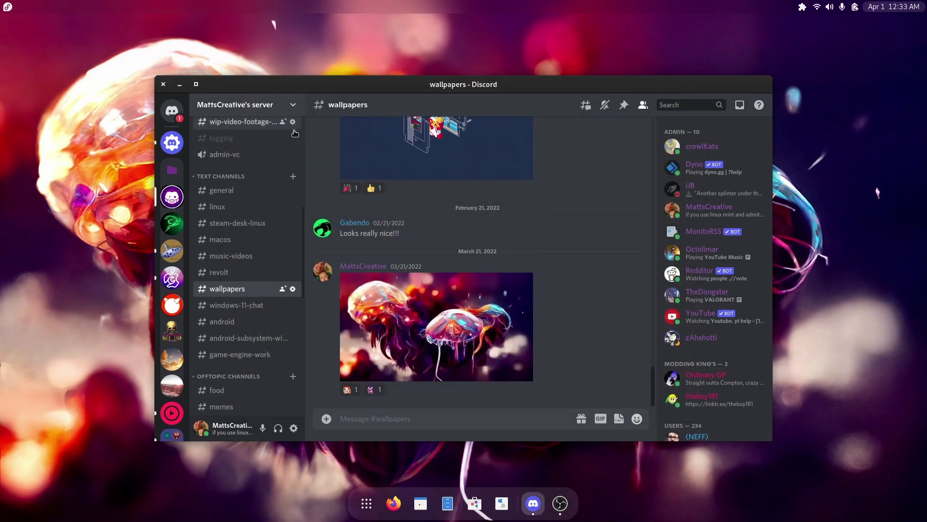
Step: Hide Discord, search 'numix circle' in Firefox and open the numix-icon-theme-circle GitHub page
click(179, 84)
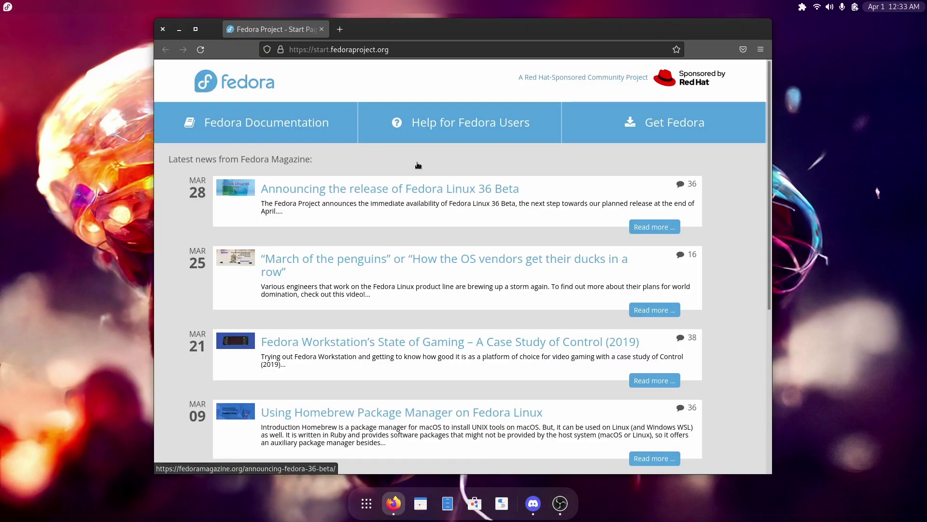
click(404, 49)
text(num)
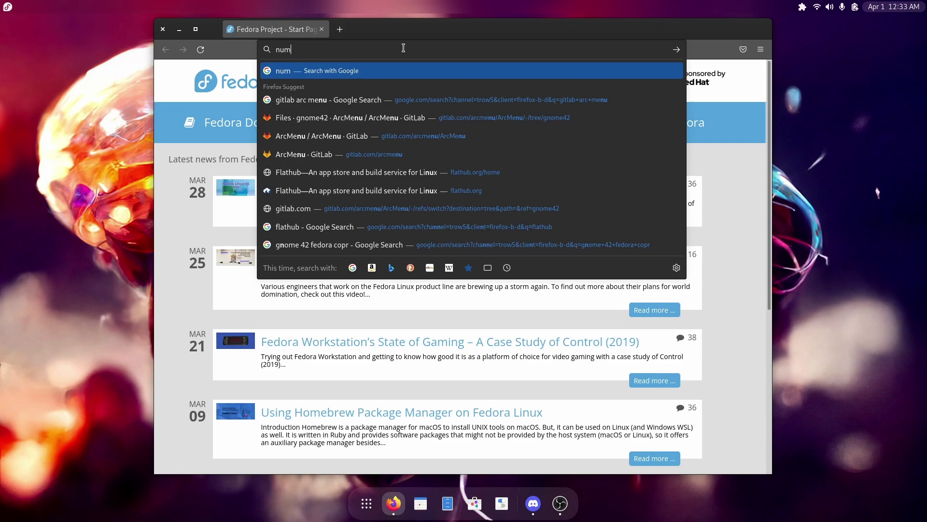
text(ix cir)
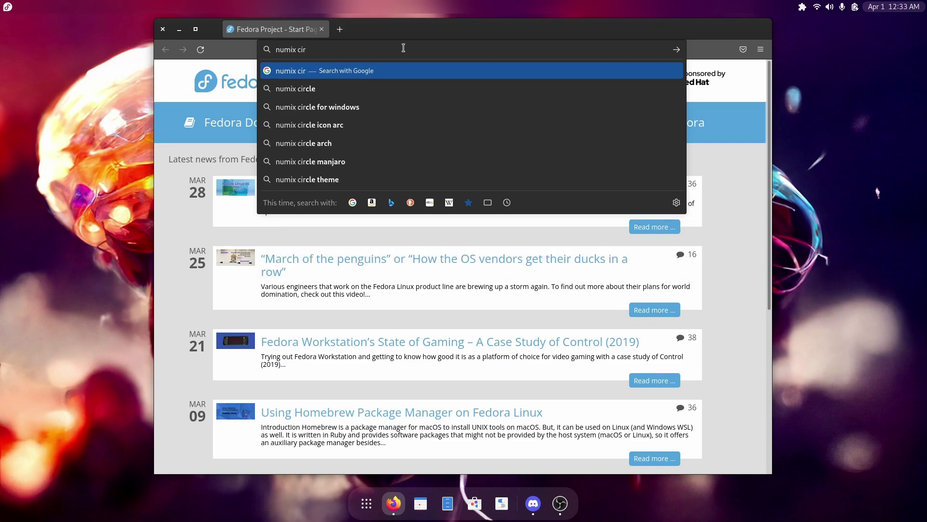
key(Down)
key(Return)
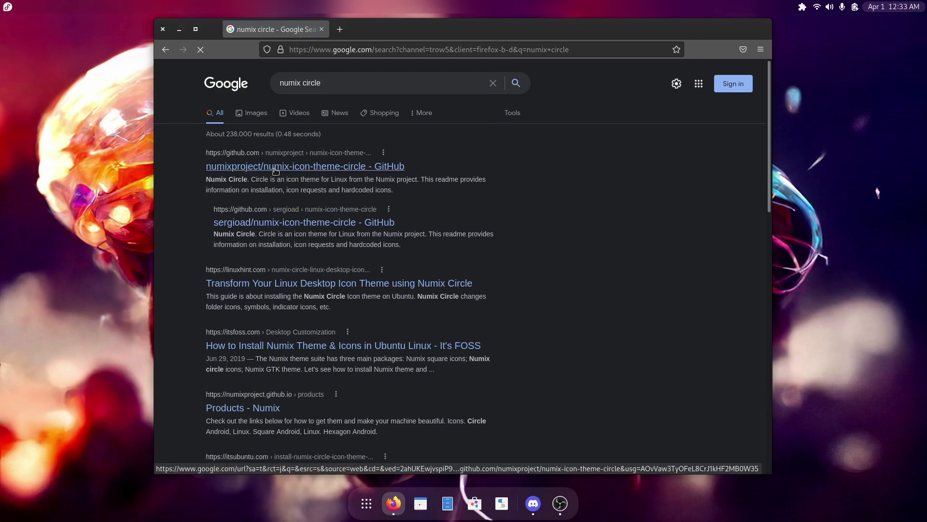
click(271, 156)
Step: Select the Fedora dnf install command on the page and bring up its context menu
scroll(515, 253, down, 5)
scroll(284, 247, down, 5)
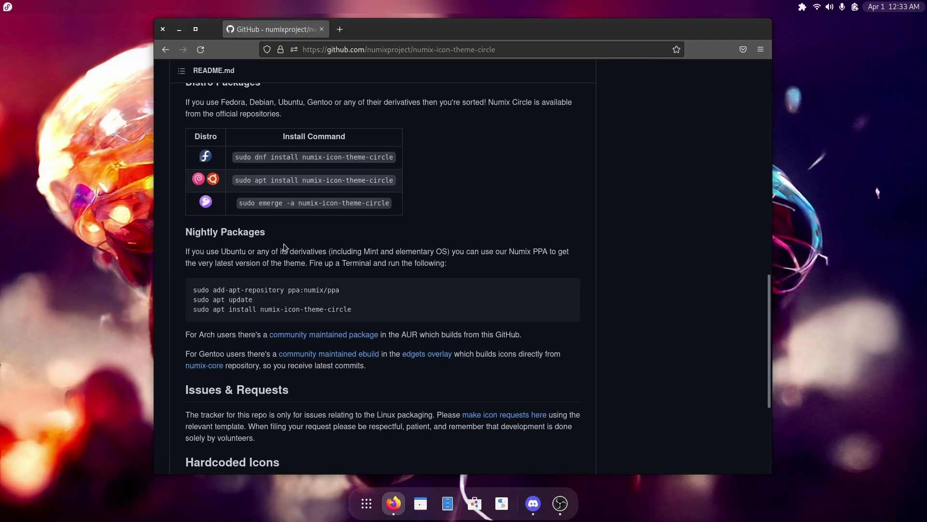
drag(266, 159, 392, 158)
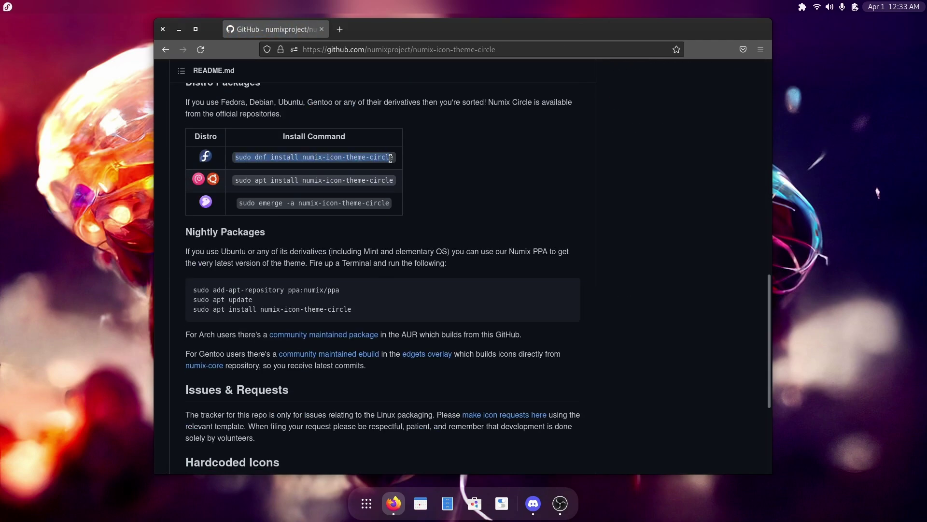
right_click(398, 169)
Step: Copy the dnf install command and paste it into a new Terminal
click(399, 172)
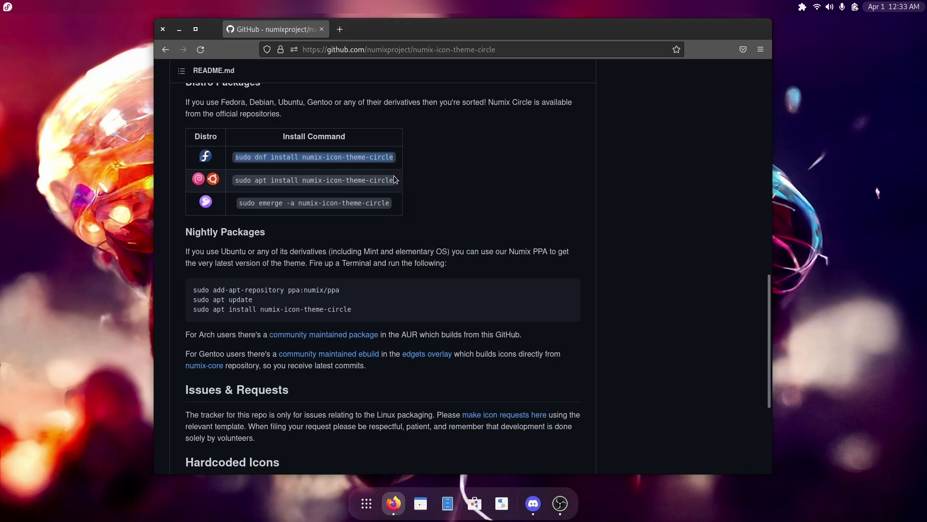
click(367, 502)
click(681, 286)
right_click(218, 122)
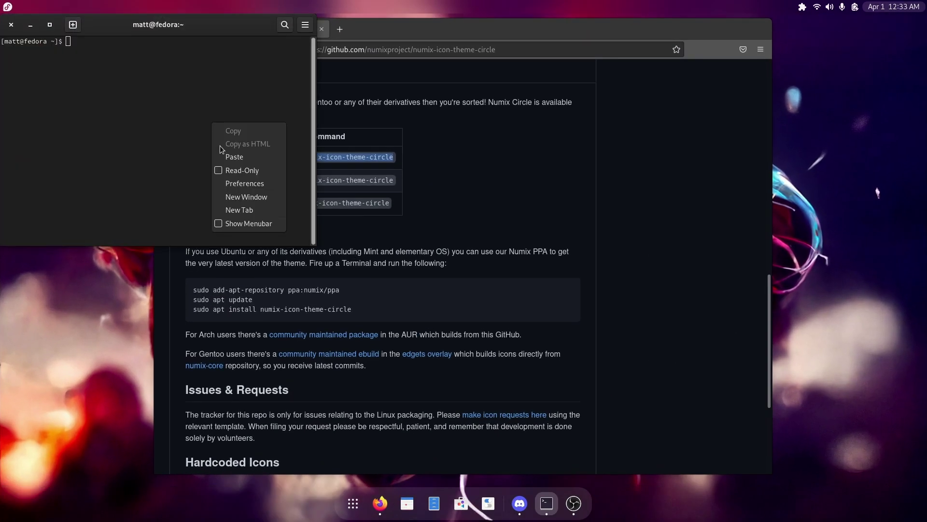
click(230, 155)
Step: Run the install with the sudo password, confirm with y, and return to Firefox
key(Return)
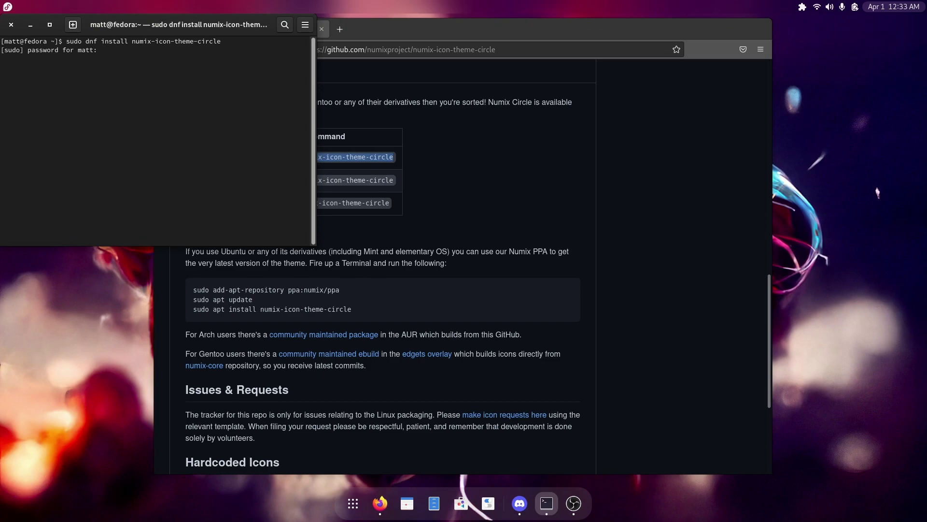
key(Return)
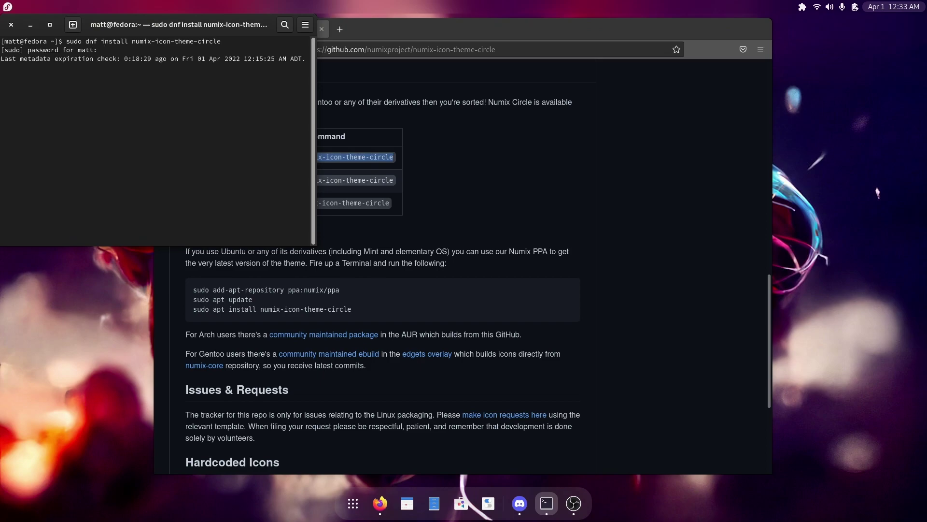
text(y)
key(Return)
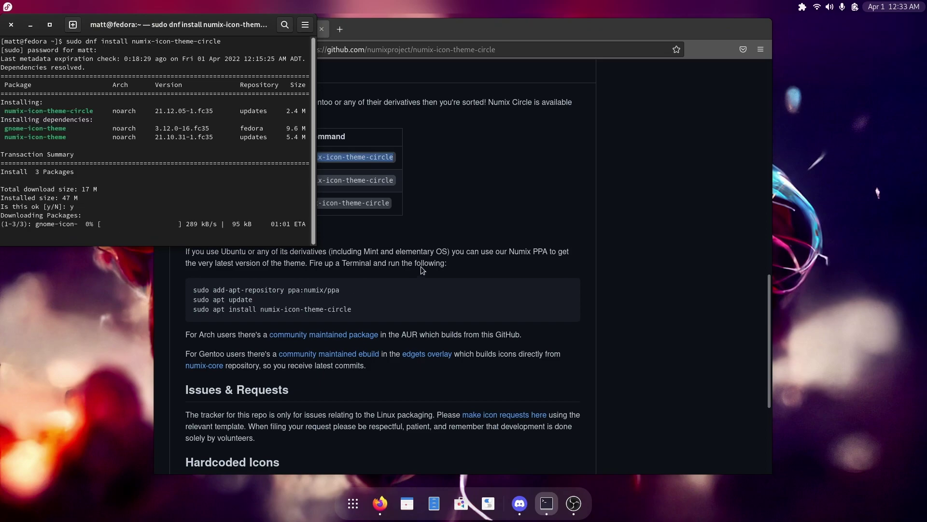
click(421, 265)
scroll(418, 212, up, 10)
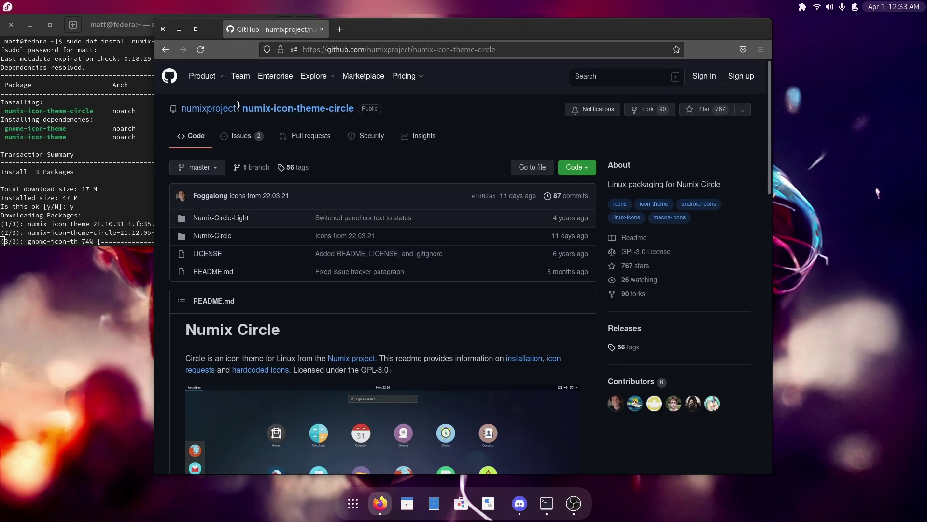
Step: Go from the numixproject organisation to the numix-folders repository and download it as ZIP
click(209, 109)
scroll(331, 338, down, 10)
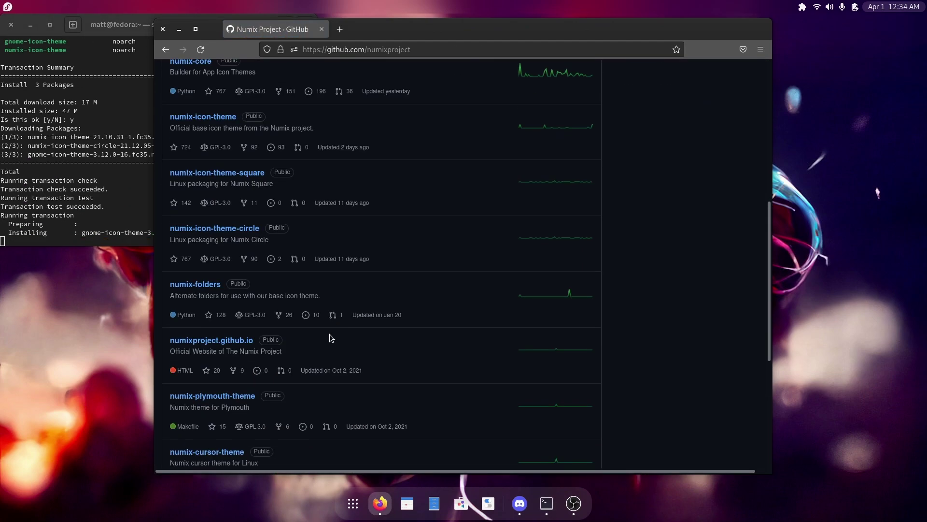
click(192, 291)
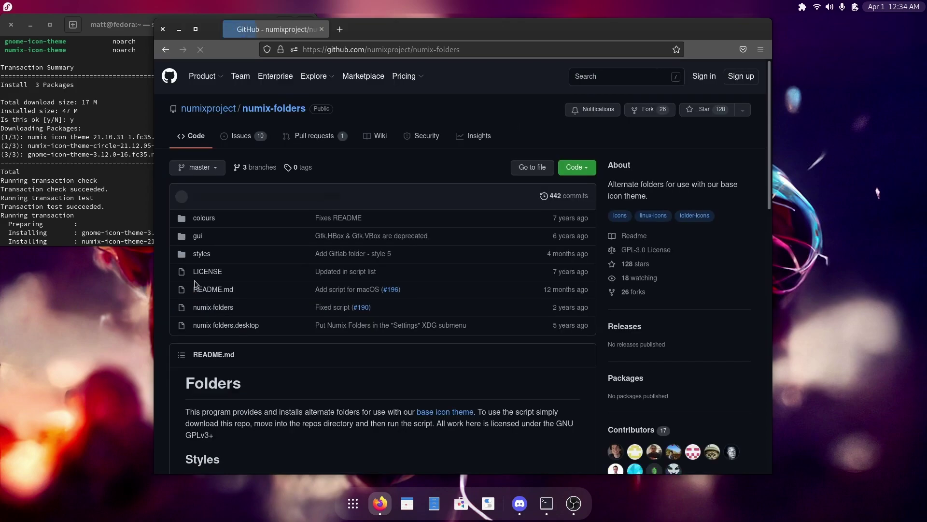
click(577, 167)
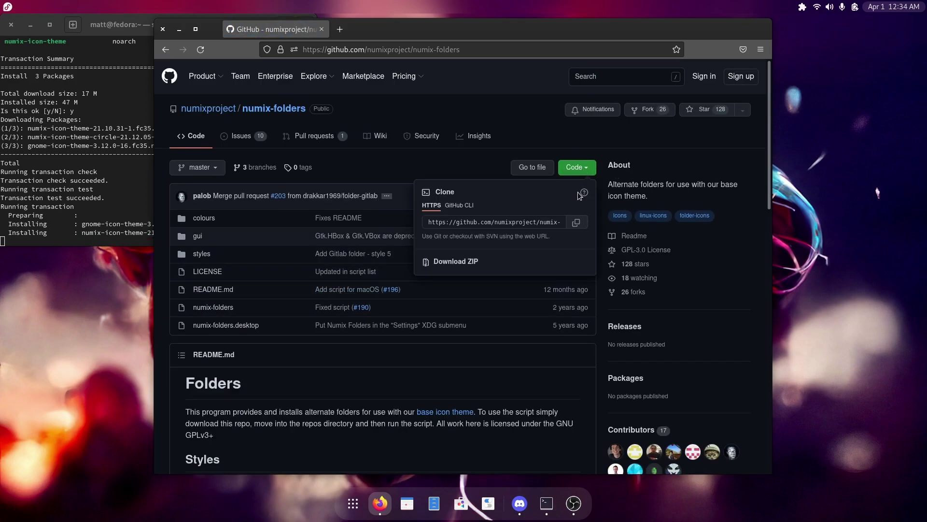
click(467, 262)
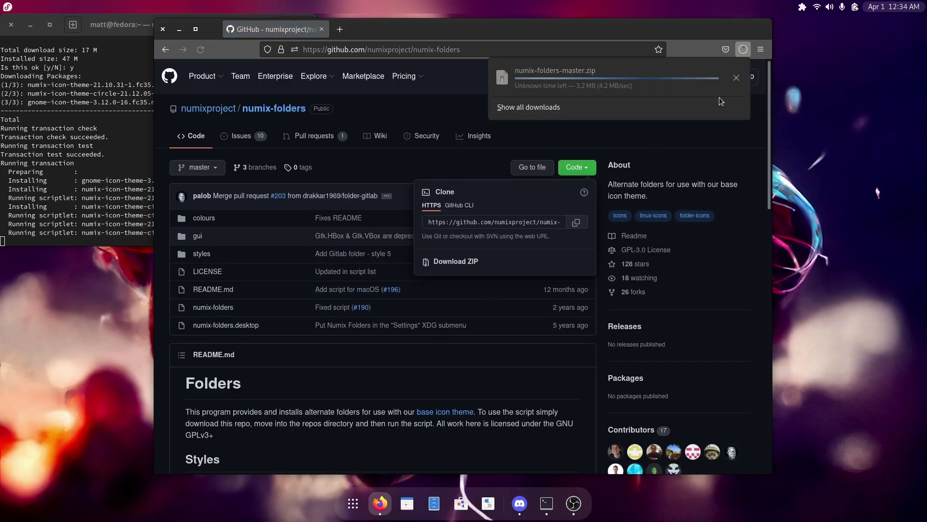
Step: Extract numix-folders-master.zip in Downloads, open its folder, and close the finished install terminal
click(736, 76)
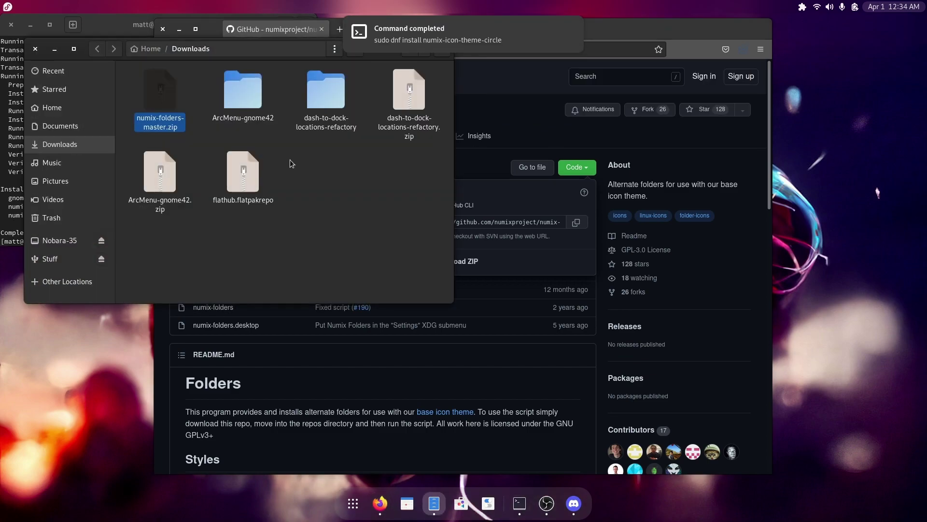
right_click(167, 115)
click(204, 123)
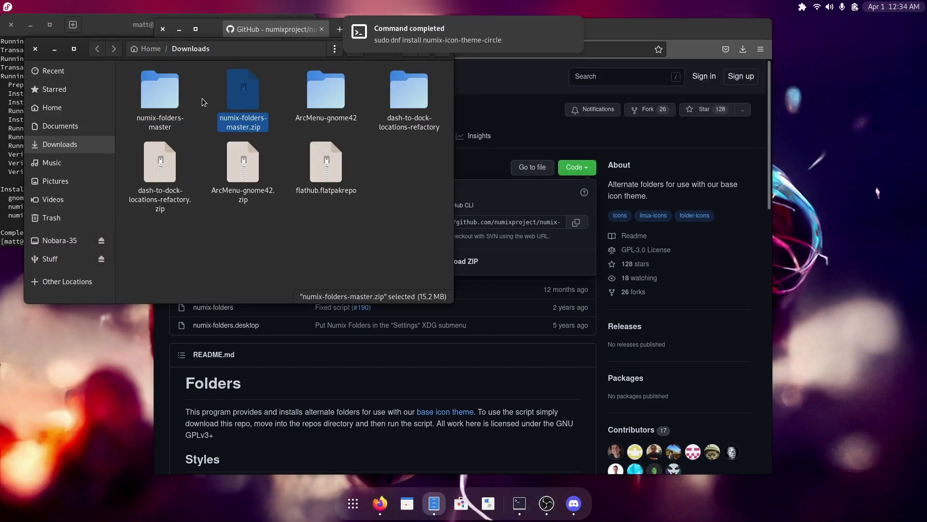
double_click(175, 95)
click(12, 121)
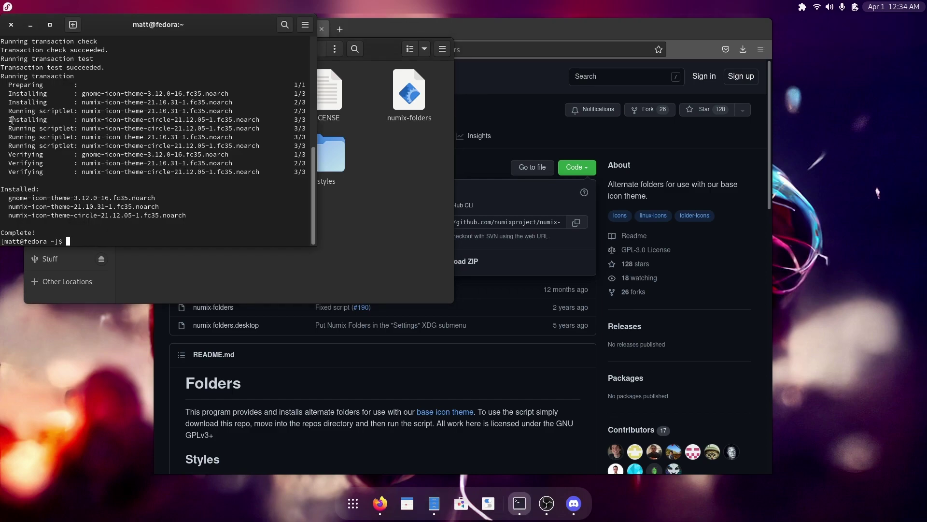
click(13, 24)
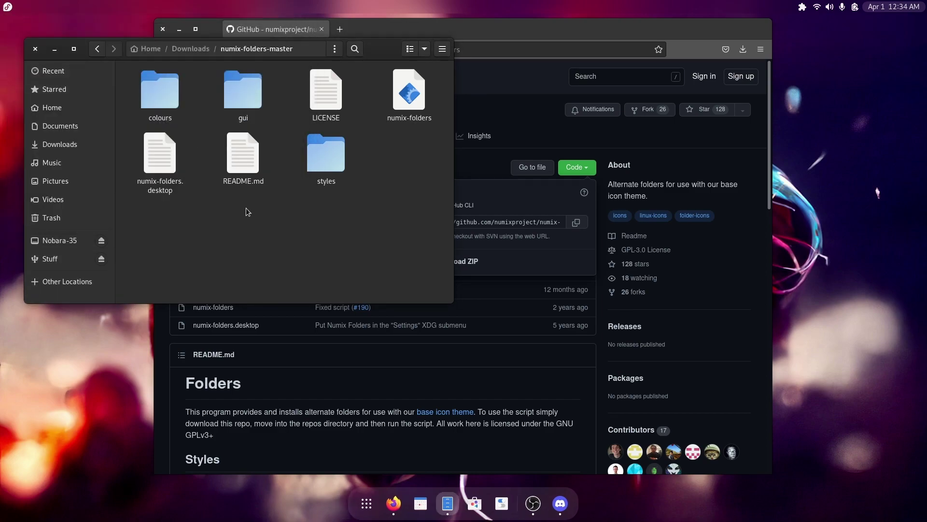
Step: Open a terminal in numix-folders-master and start a sudo command, entering the password
right_click(284, 235)
click(334, 298)
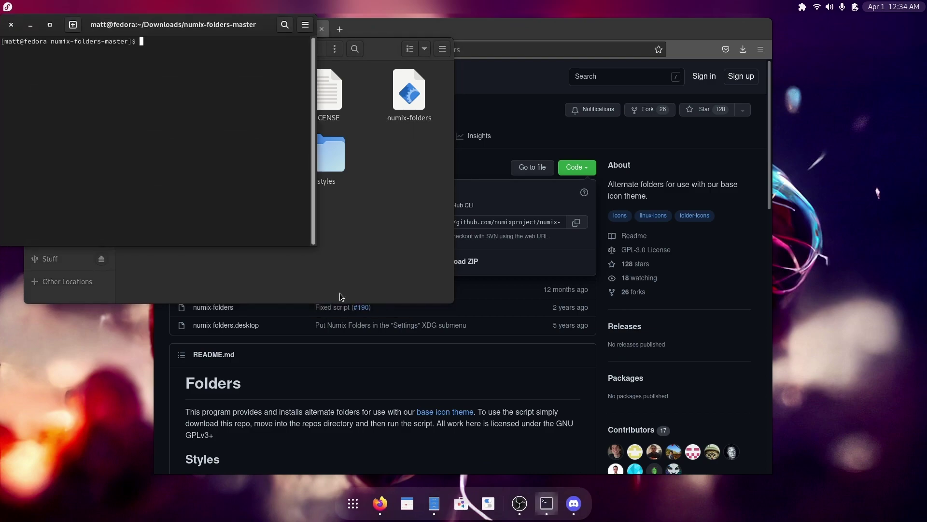
text(sudo num)
key(Return)
key(Return)
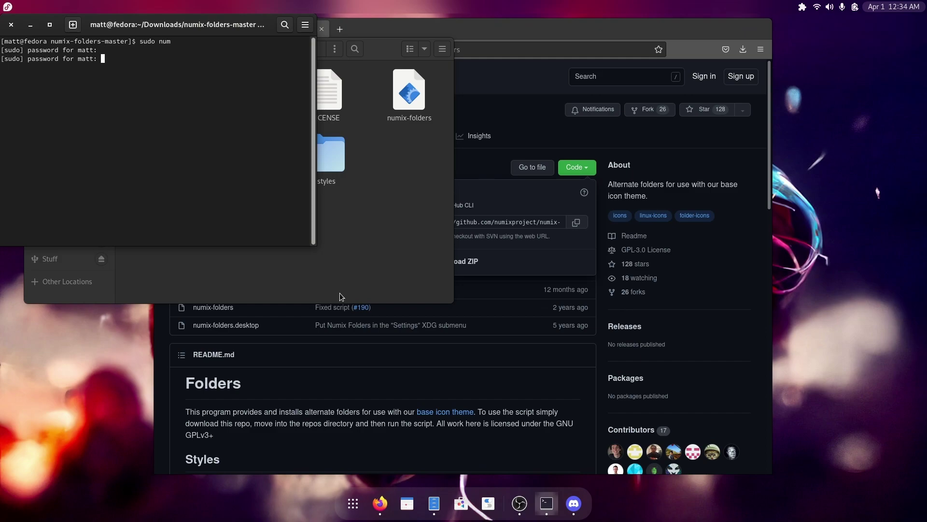
key(Return)
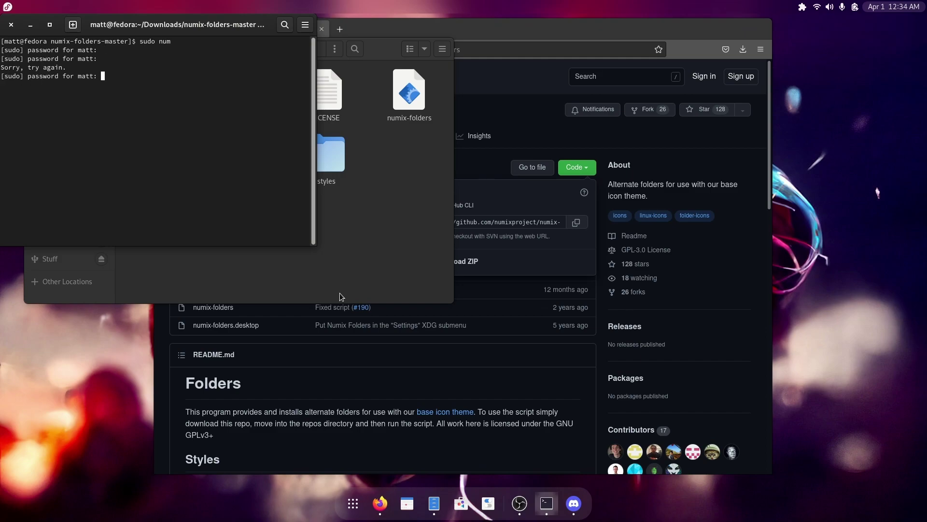
key(Return)
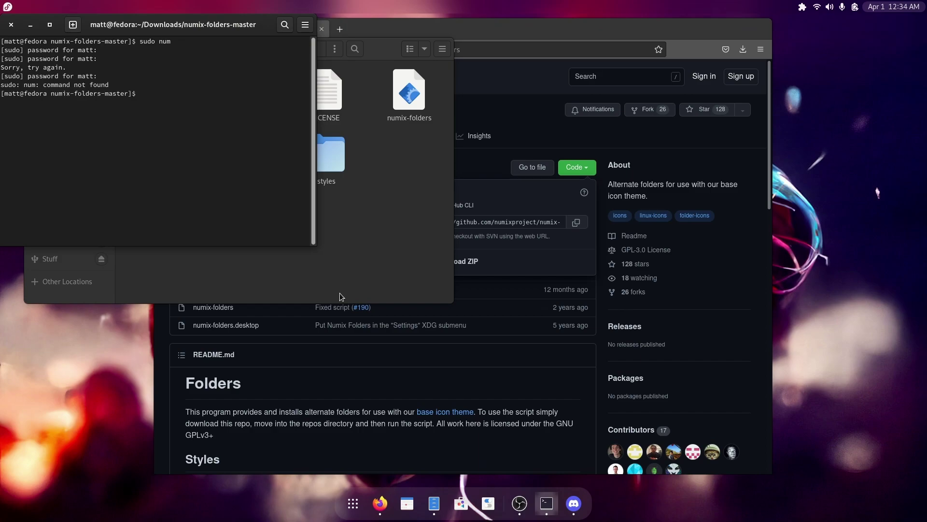
key(Up)
key(Up)
key(Down)
Step: Correct the command to sudo ./numix-folders and run the script
drag(224, 26, 718, 107)
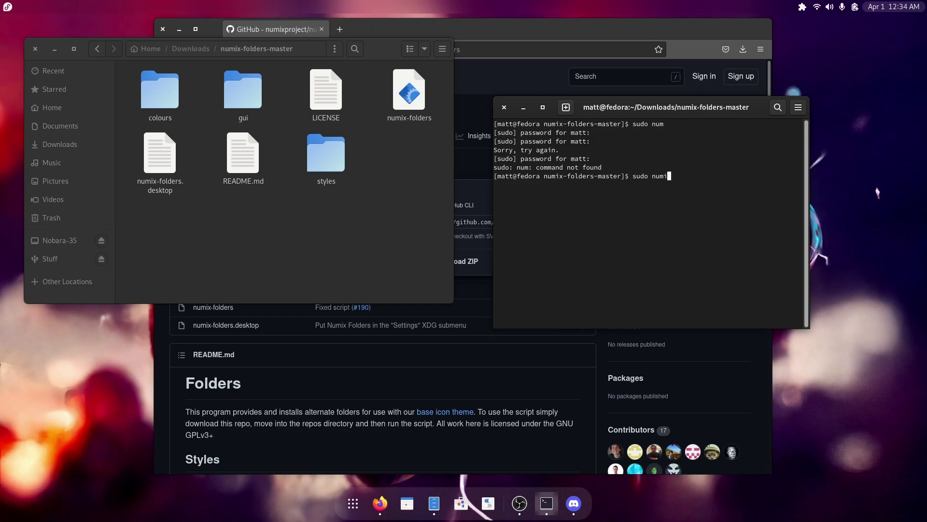
key(BackSpace)
key(BackSpace)
key(BackSpace)
text(numix-folders)
key(Return)
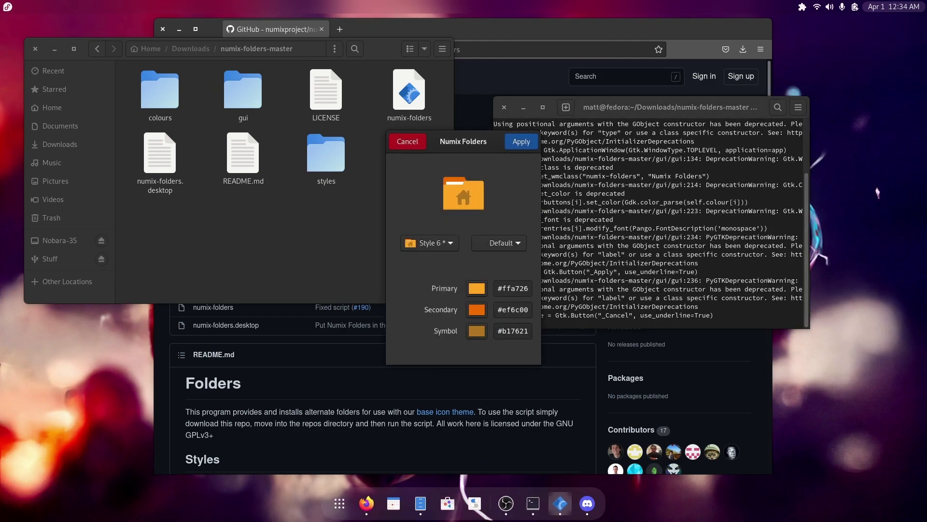
Step: Keep Style 6 with the orange colours in Numix Folders and apply it
click(454, 246)
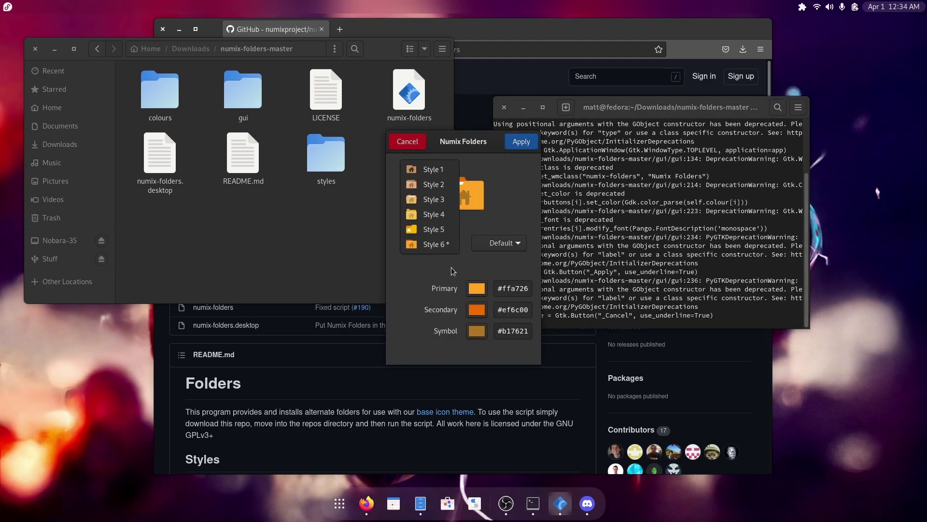
click(451, 268)
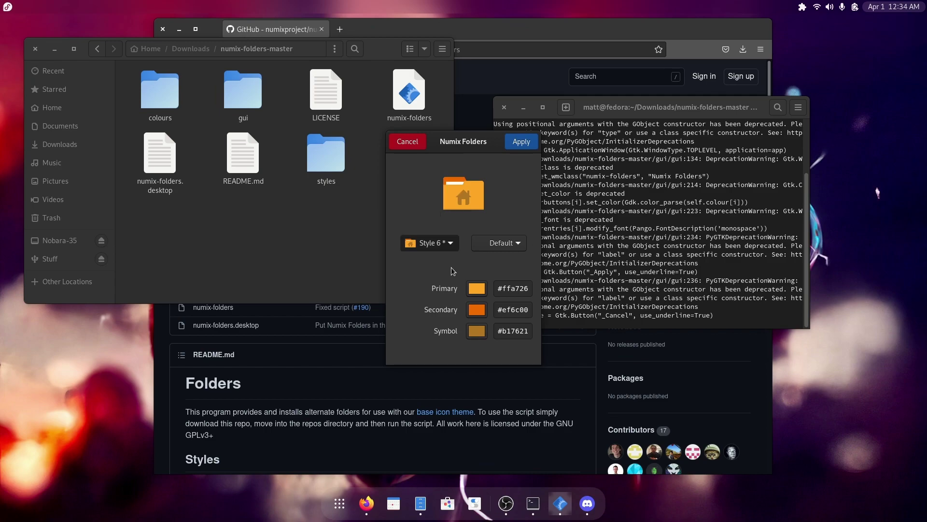
click(514, 247)
key(Escape)
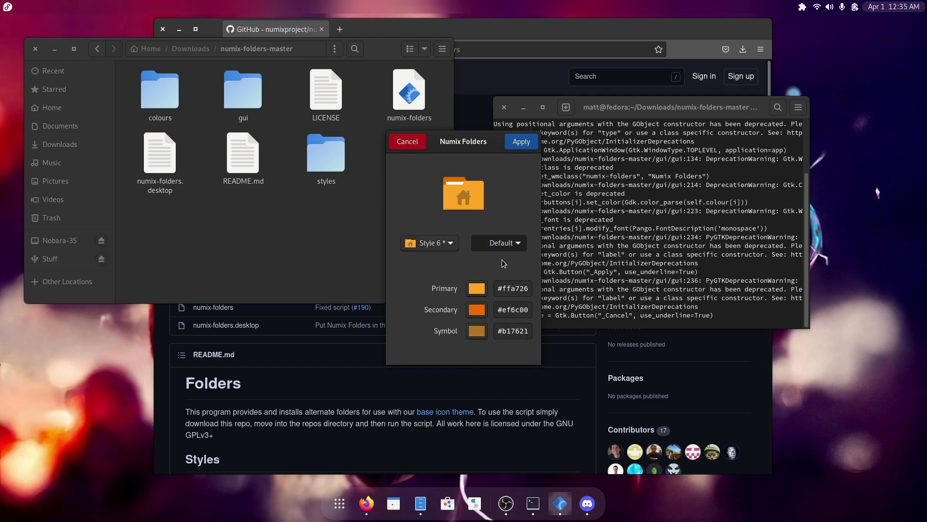
click(521, 141)
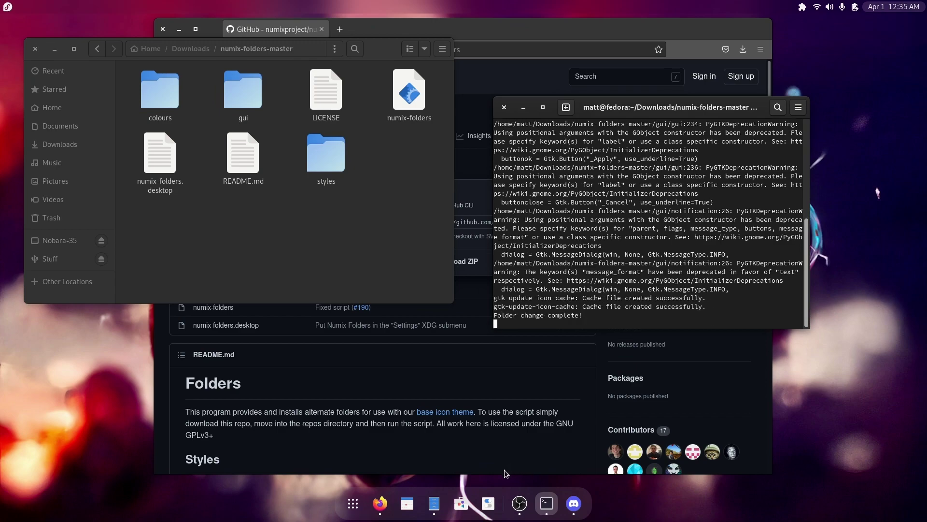
Step: Set the Tweaks icon theme to Numix-Circle, then close Tweaks
click(489, 502)
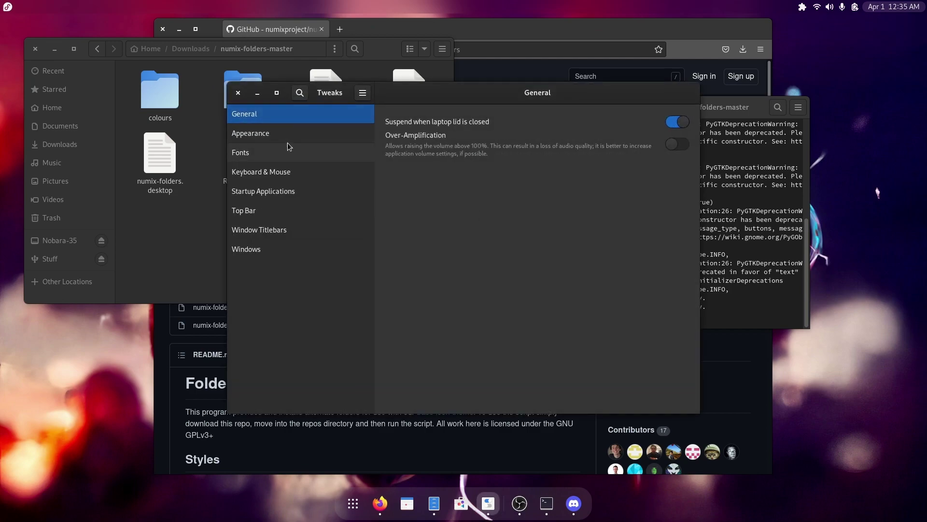
click(288, 139)
click(611, 162)
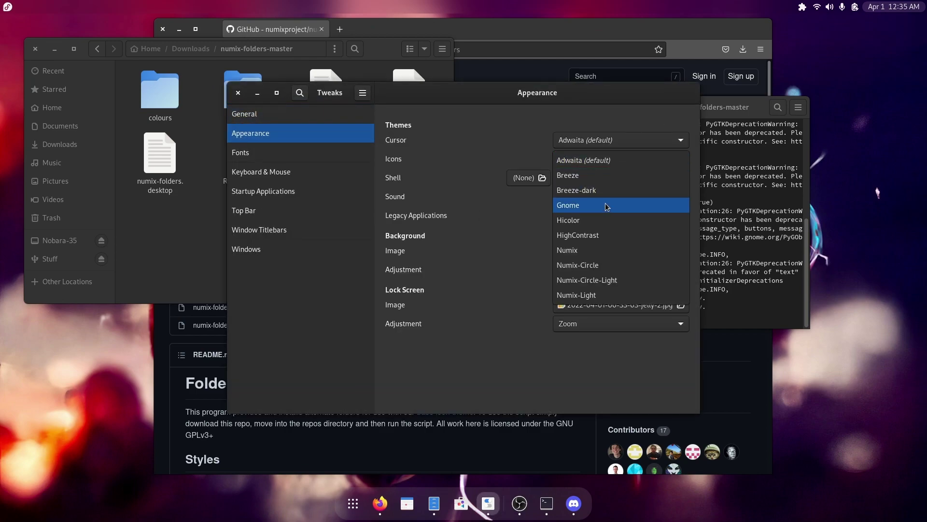
click(599, 268)
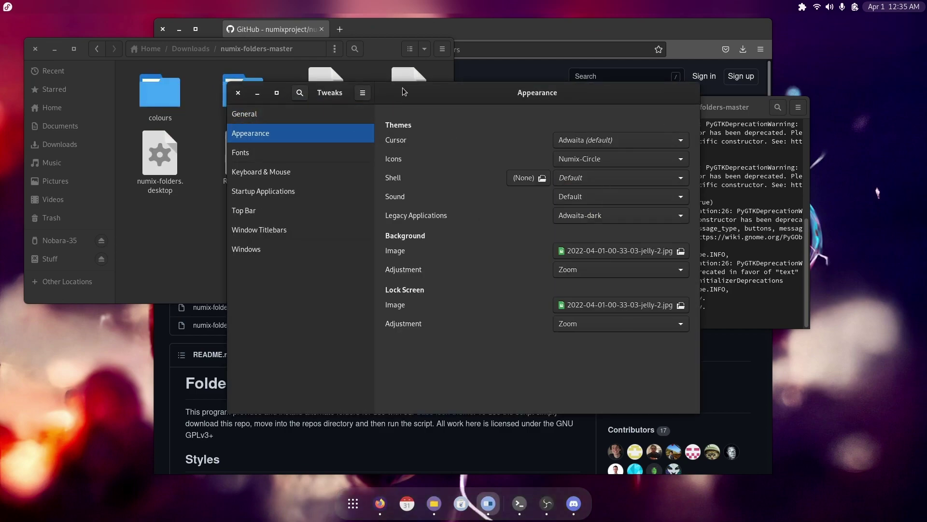
drag(402, 87, 378, 106)
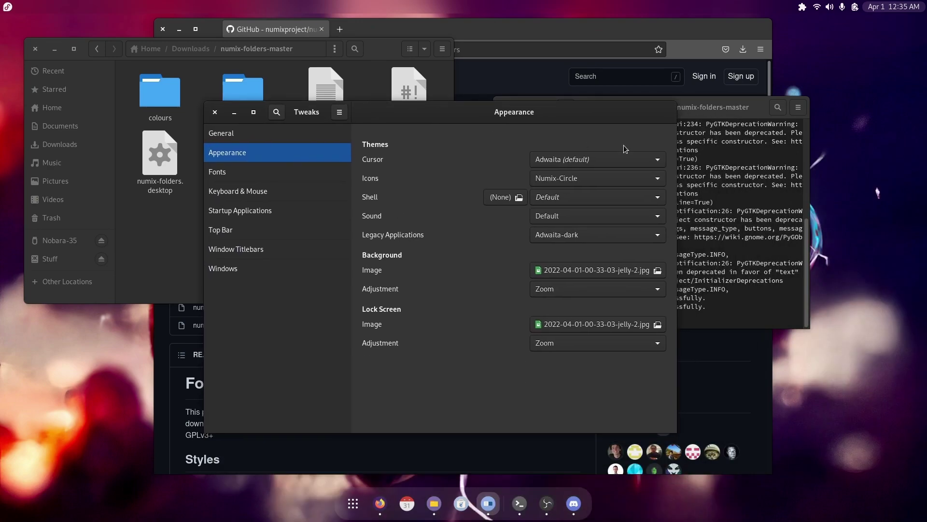
click(214, 112)
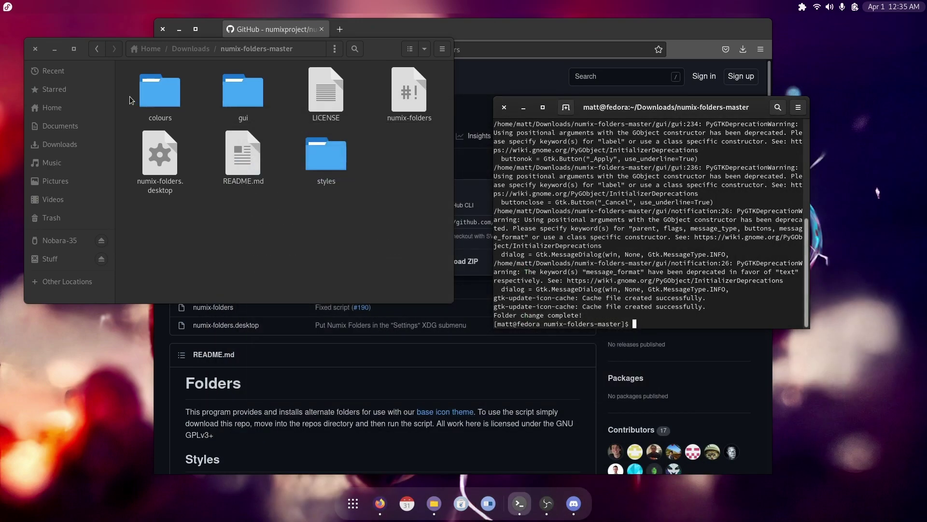
Step: Close Files and Terminal, then search Google for 'whitesur' in Firefox
click(35, 49)
click(504, 107)
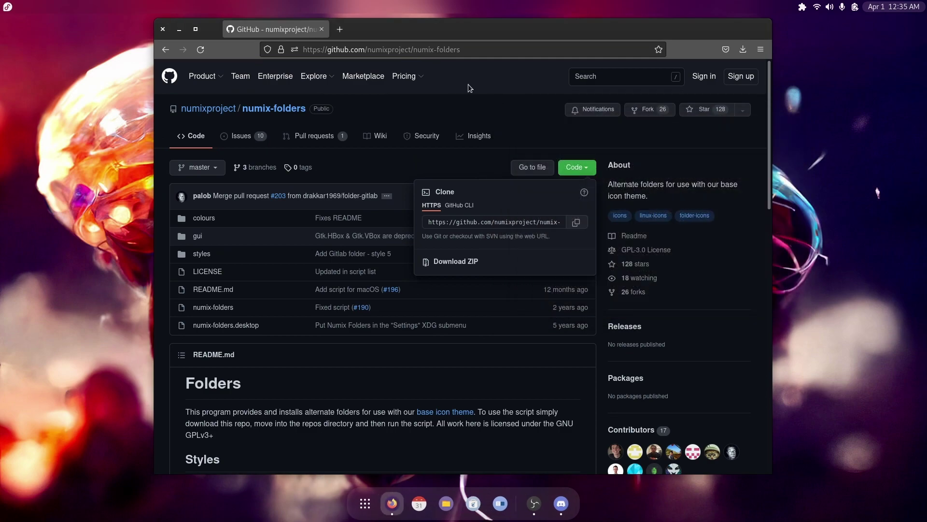
click(429, 49)
text(why)
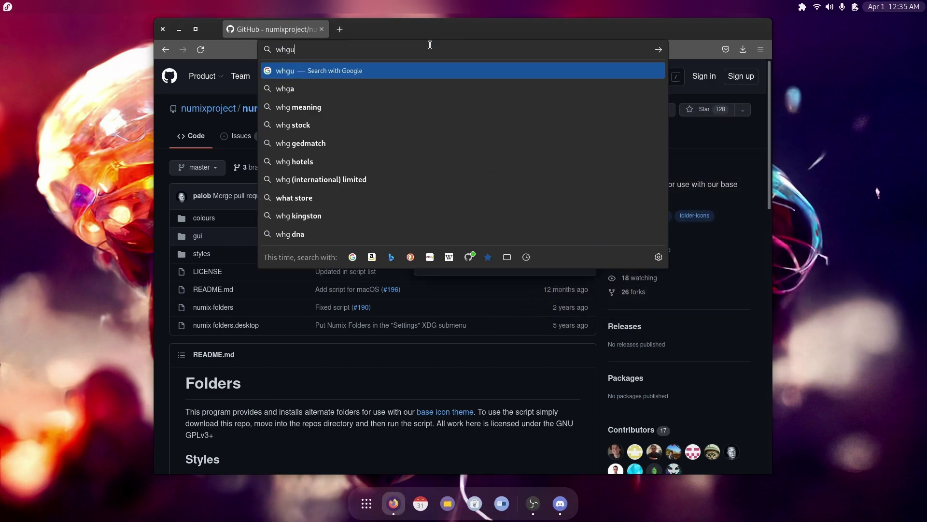
key(BackSpace)
text(utesur)
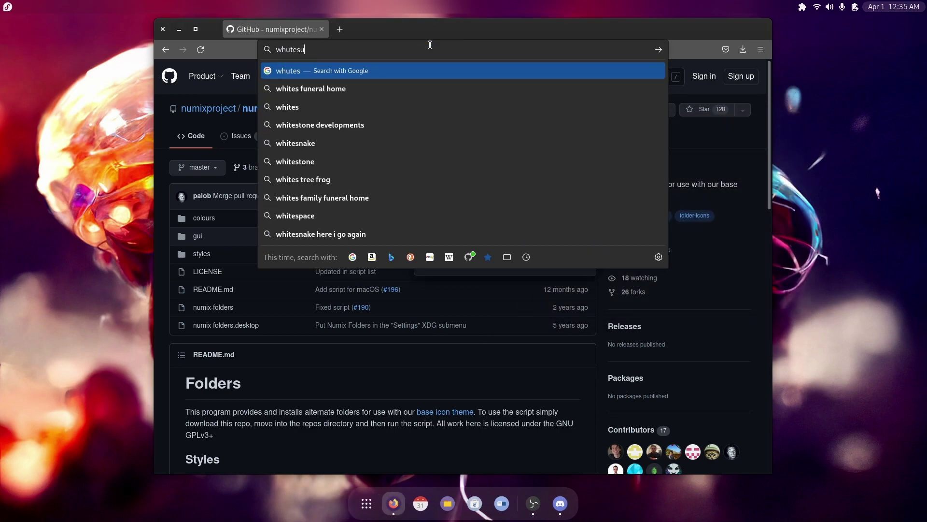
key(Return)
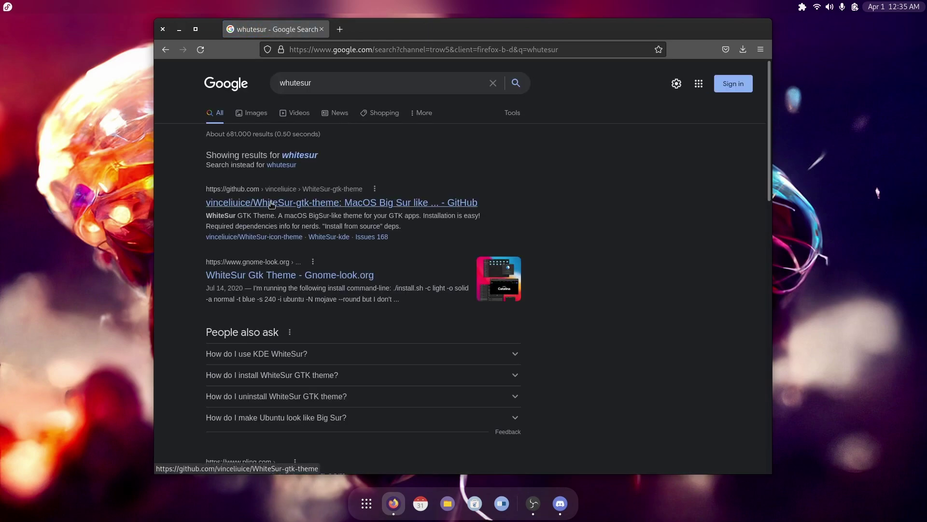
Step: Open the vinceliuice/WhiteSur-gtk-theme GitHub repository and copy its URL
click(273, 204)
scroll(478, 121, down, 5)
scroll(482, 125, down, 15)
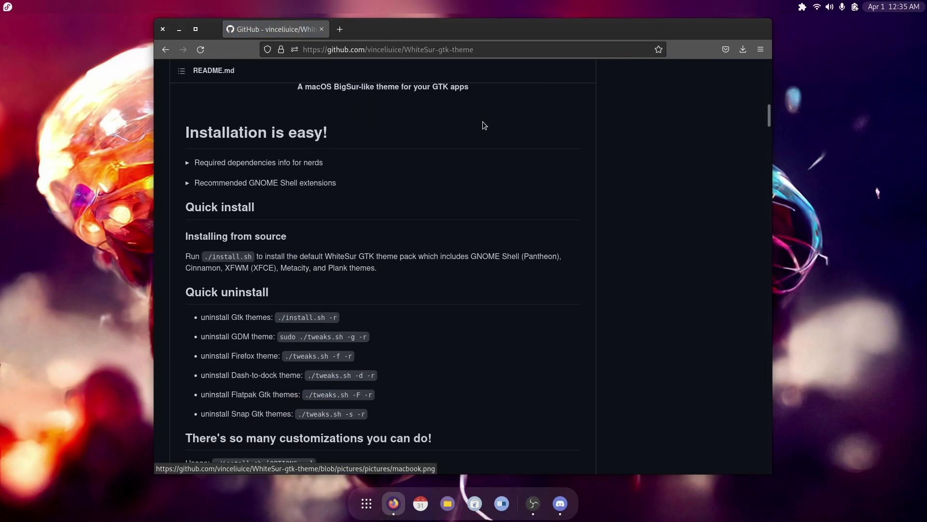
scroll(483, 122, up, 12)
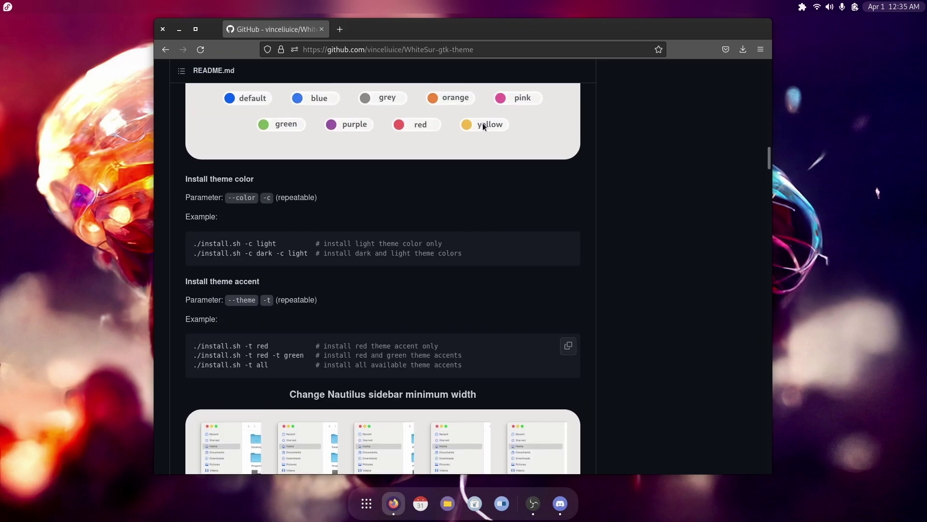
click(407, 49)
right_click(407, 50)
click(431, 95)
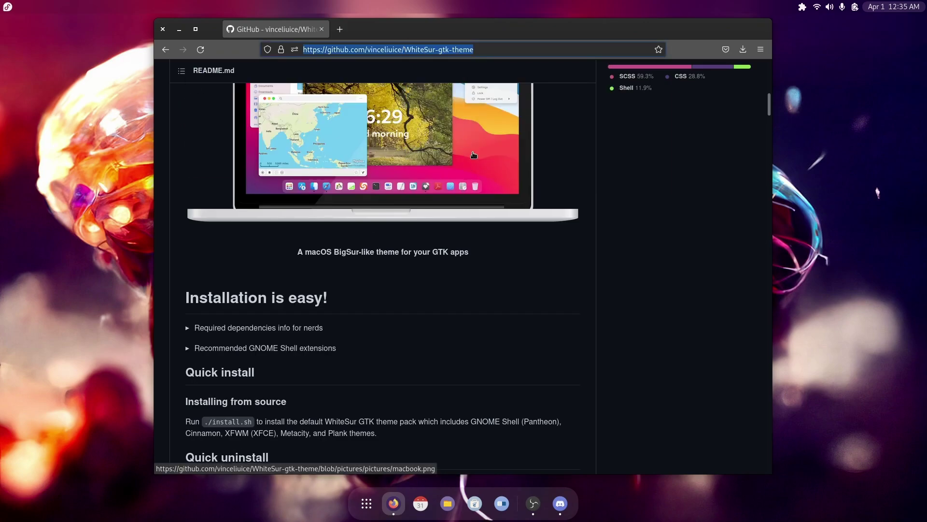
click(366, 502)
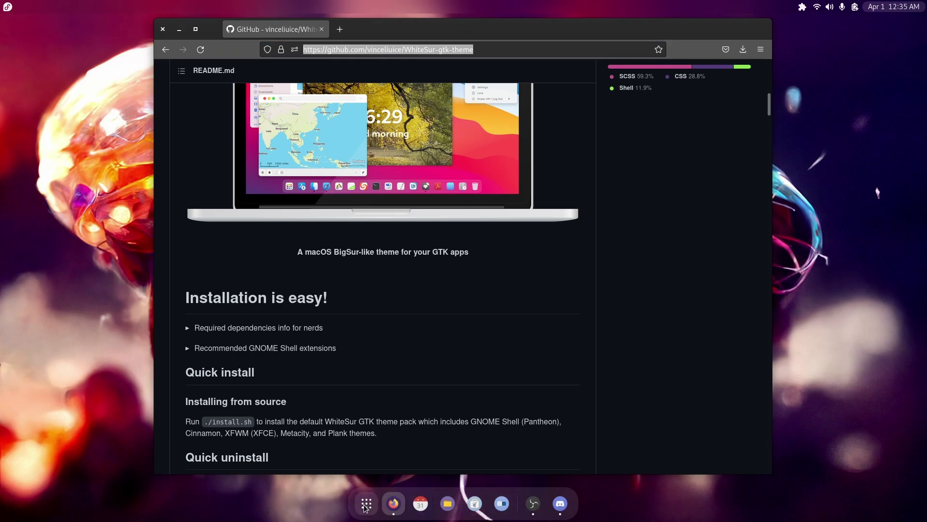
Step: In a new terminal, git clone the WhiteSur-gtk-theme repository into the home folder
click(659, 300)
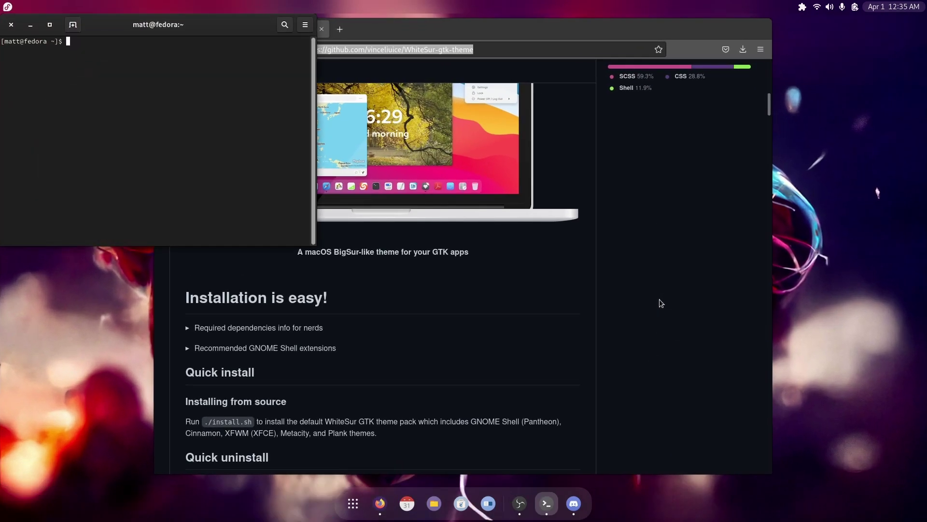
text(git clone)
key(ctrl+shift+v)
key(Return)
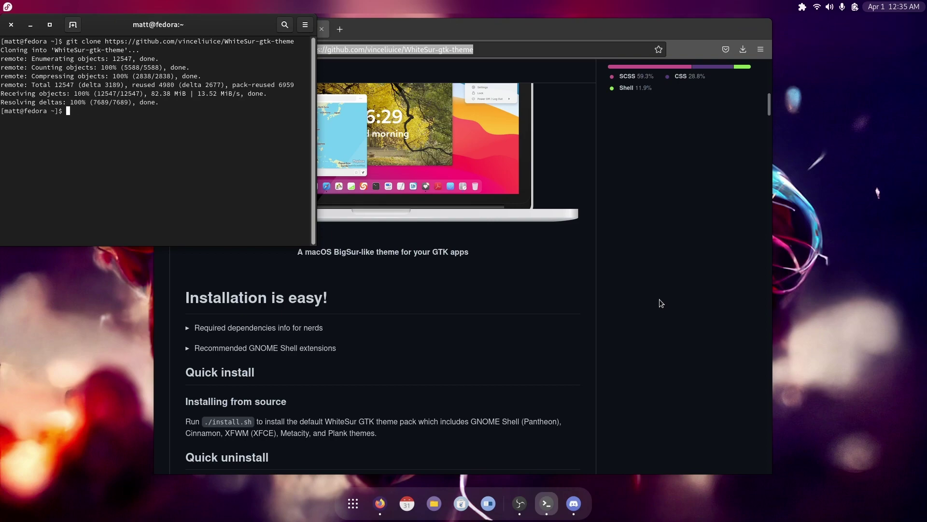
Step: Enter WhiteSur-gtk-theme/ and run ./install.sh to install the WhiteSur themes into ~/.themes
text(cd W)
key(Tab)
key(Return)
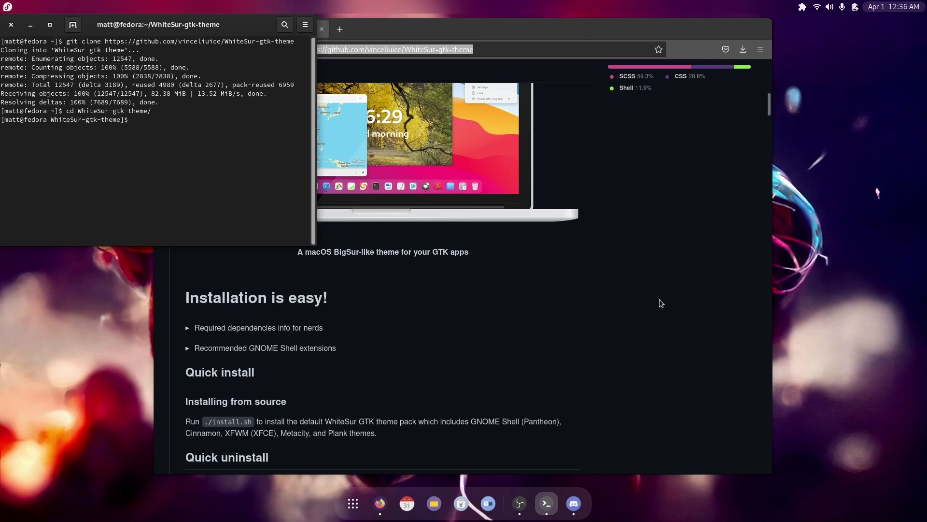
text(./i)
key(Tab)
key(Return)
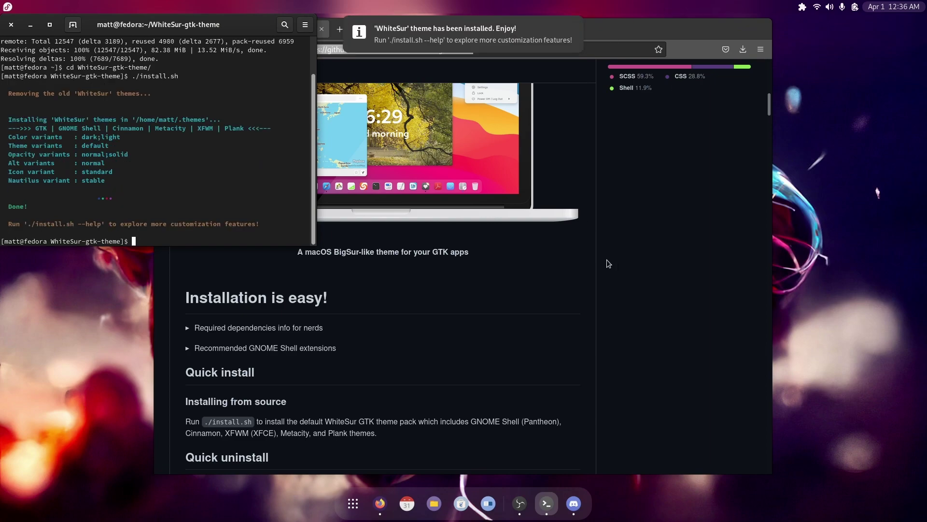
Step: Check the Legacy Applications theme list in Tweaks' Appearance settings
click(489, 503)
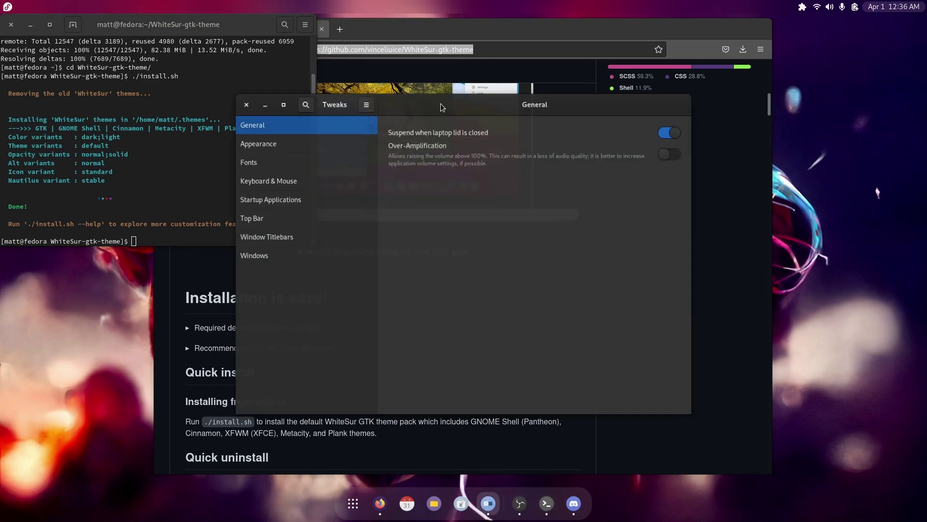
click(322, 140)
click(628, 219)
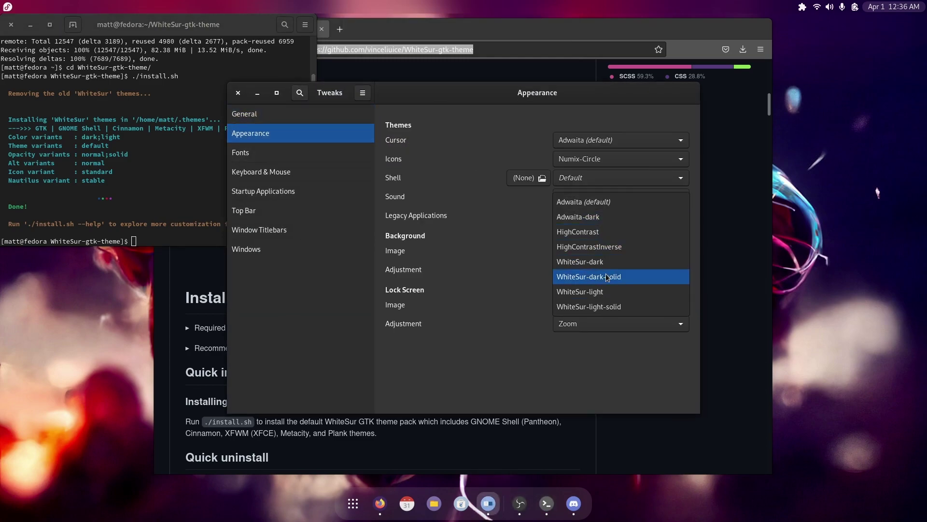
key(Escape)
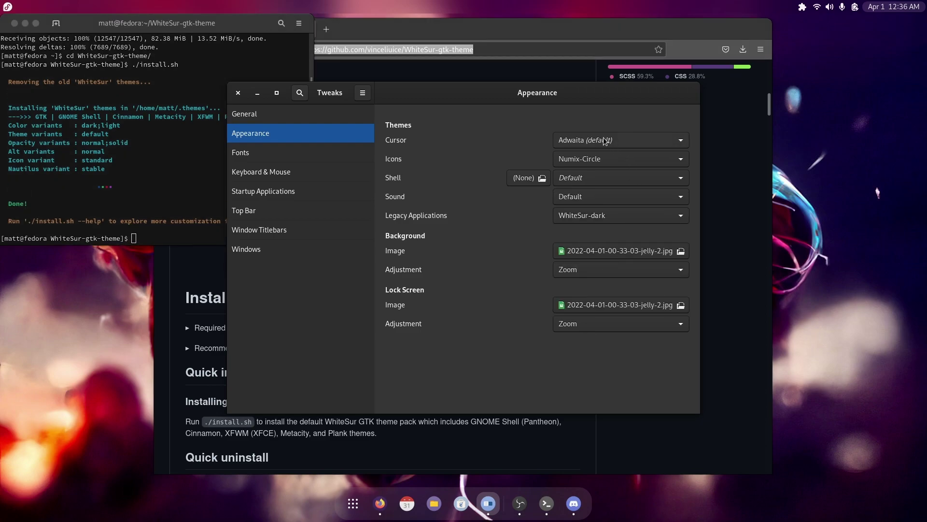
Step: Close the Terminal, Firefox and Tweaks windows, and open Files at the Home folder
click(14, 23)
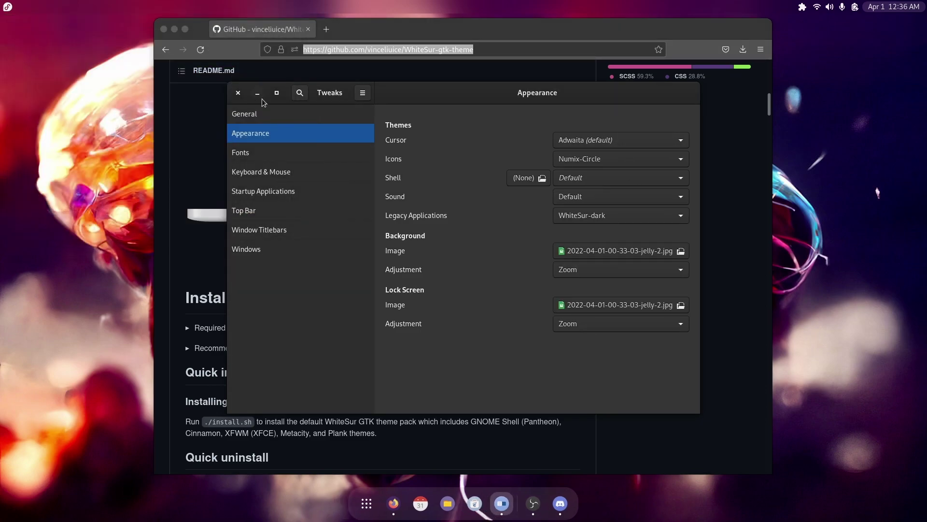
click(163, 29)
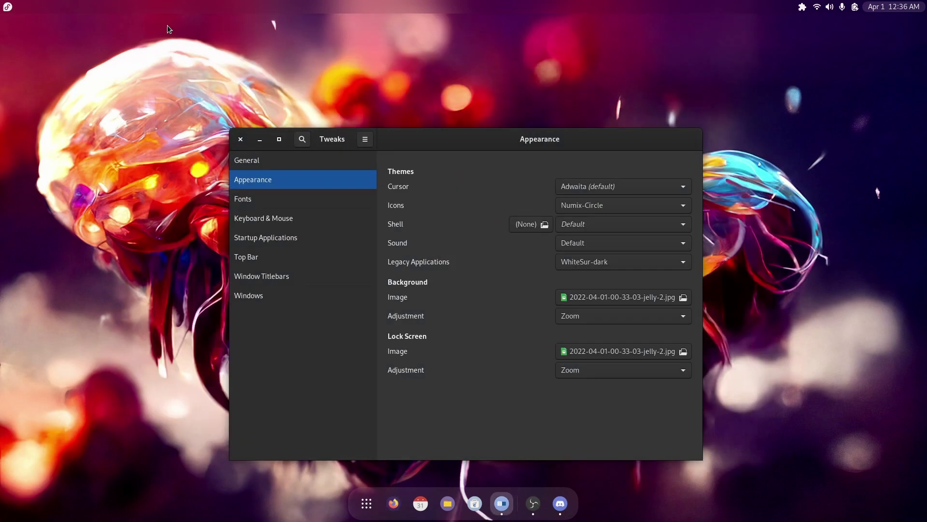
drag(387, 144, 361, 122)
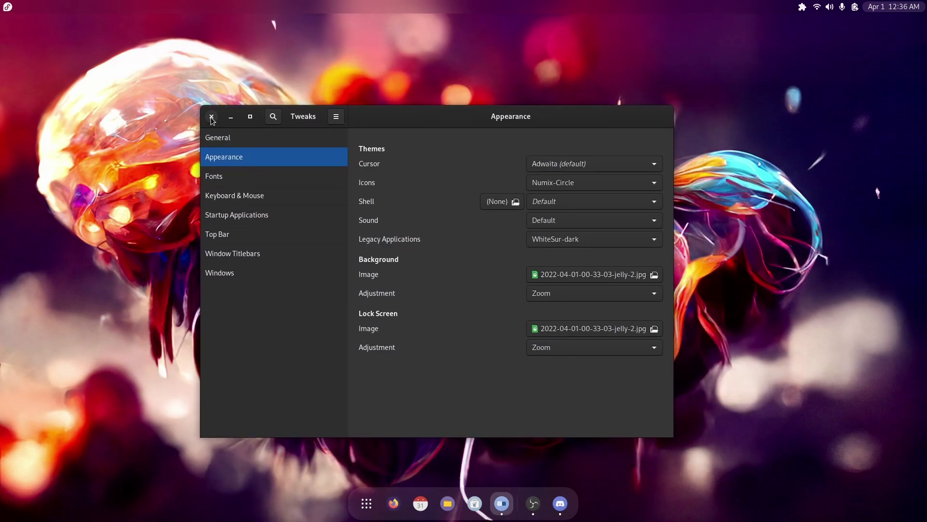
click(211, 118)
click(448, 503)
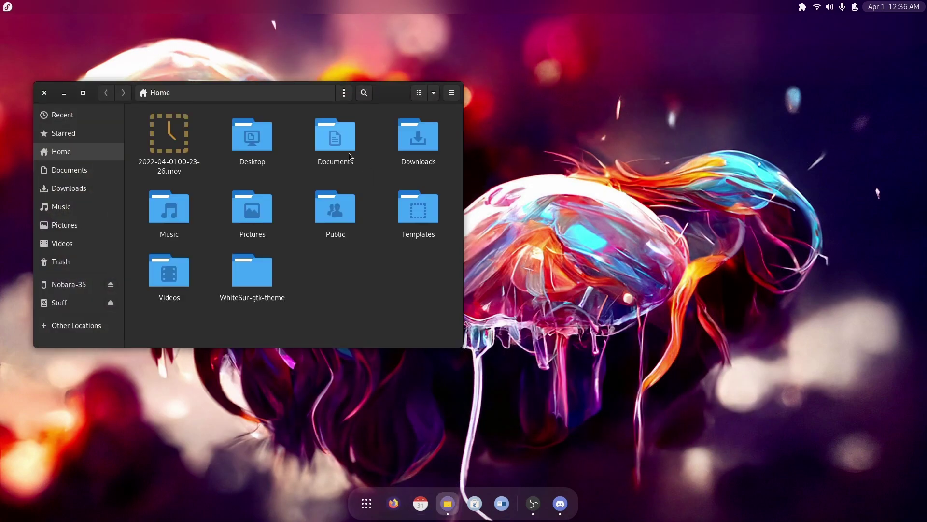
drag(91, 99, 262, 93)
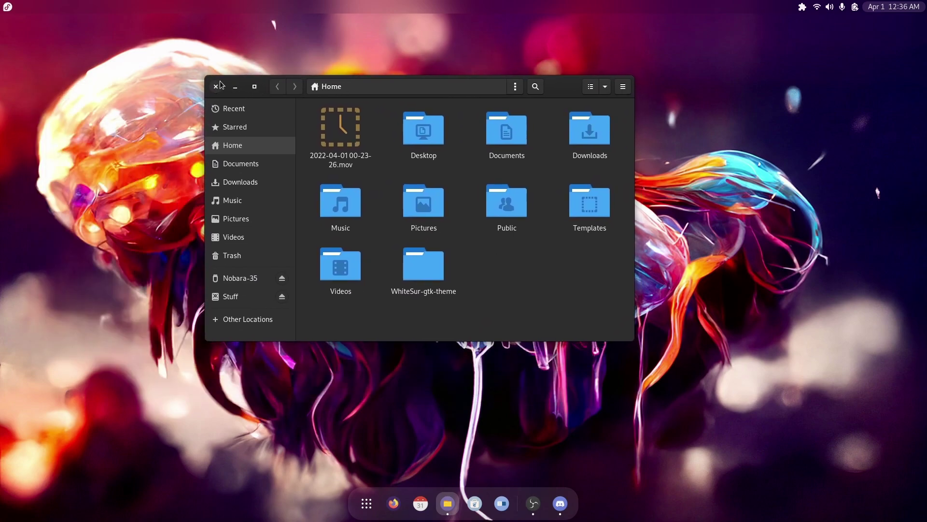
Step: In Tweaks Appearance, keep Adwaita cursors and set the shell theme to WhiteSur-dark
click(502, 503)
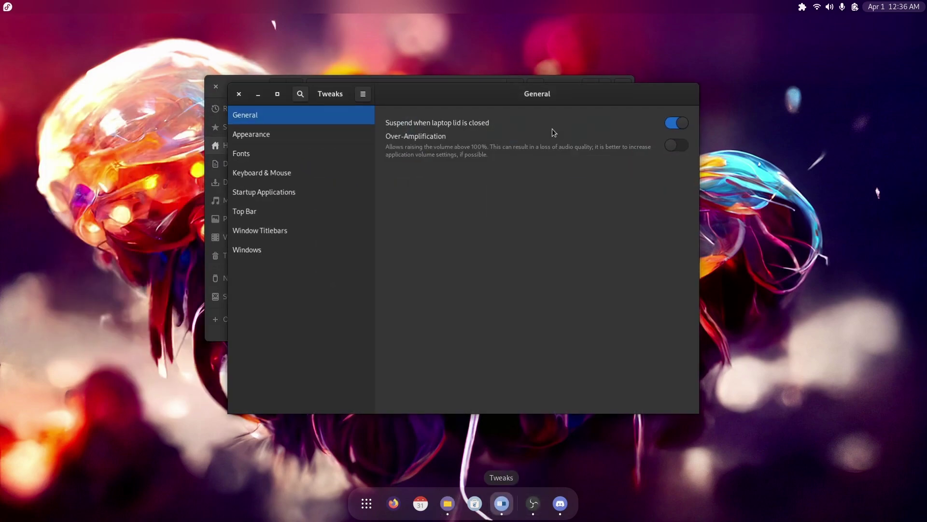
click(278, 138)
click(607, 140)
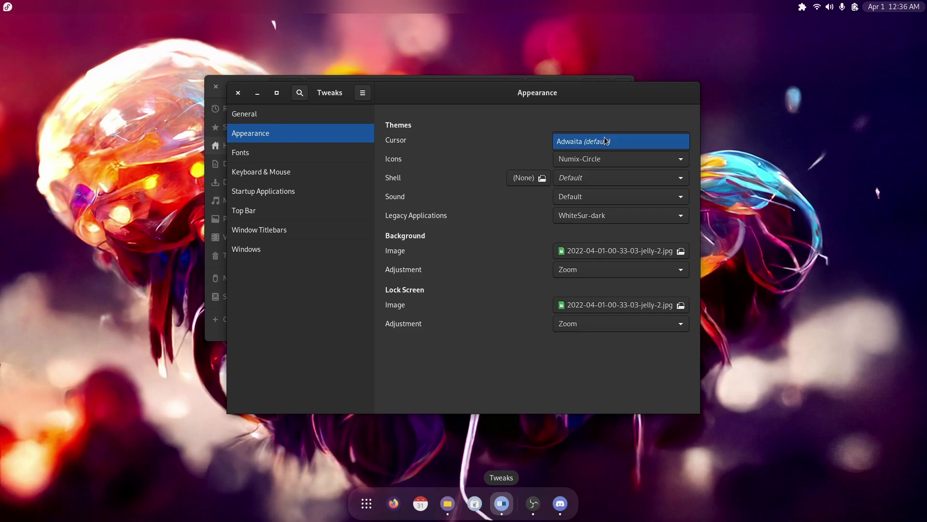
click(607, 140)
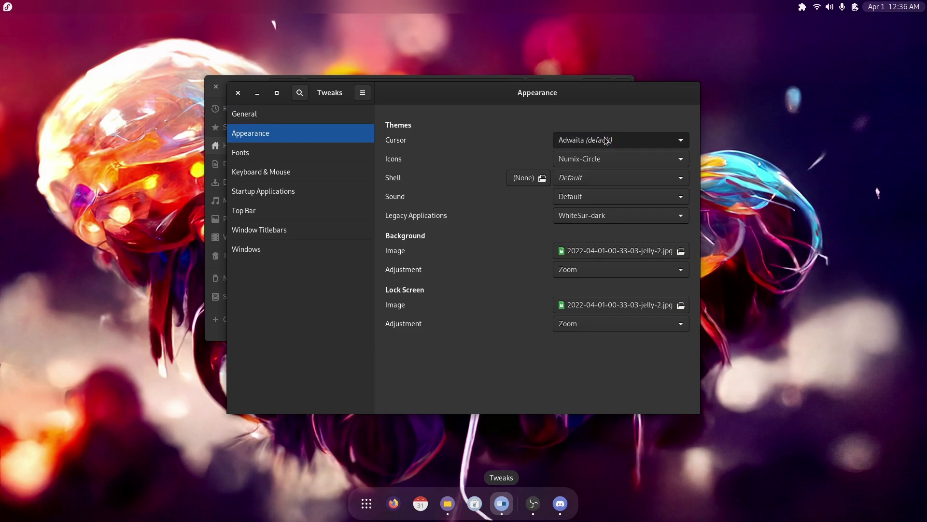
click(599, 200)
click(598, 199)
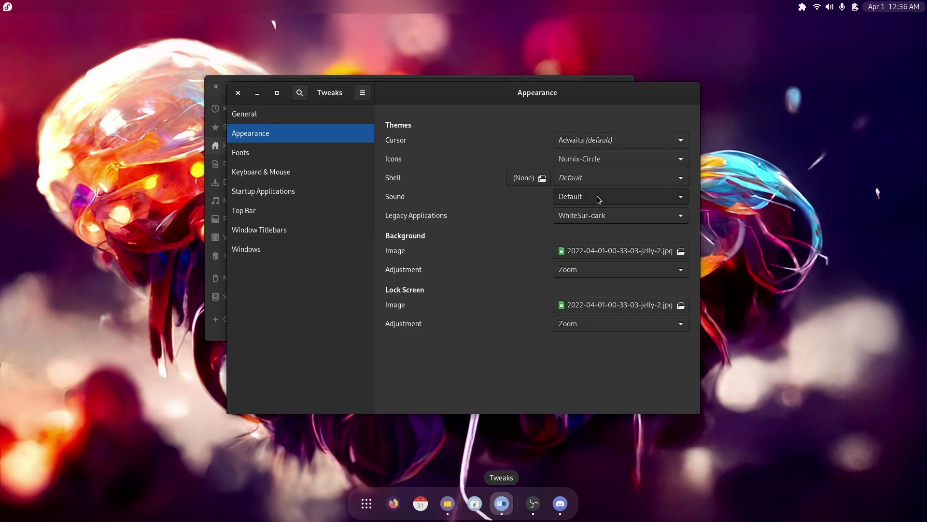
click(600, 177)
click(607, 193)
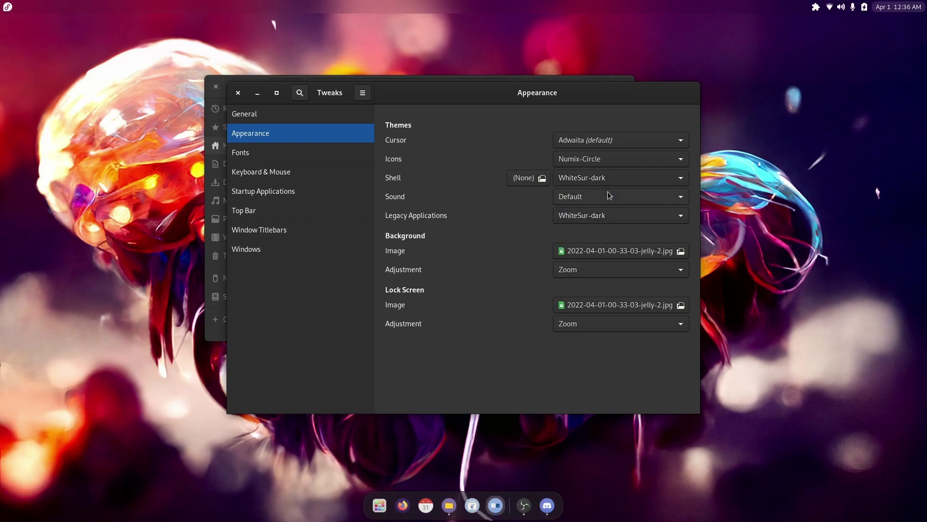
Step: Close Files and confirm WhiteSur-dark remains the Legacy Applications theme
drag(432, 91, 591, 132)
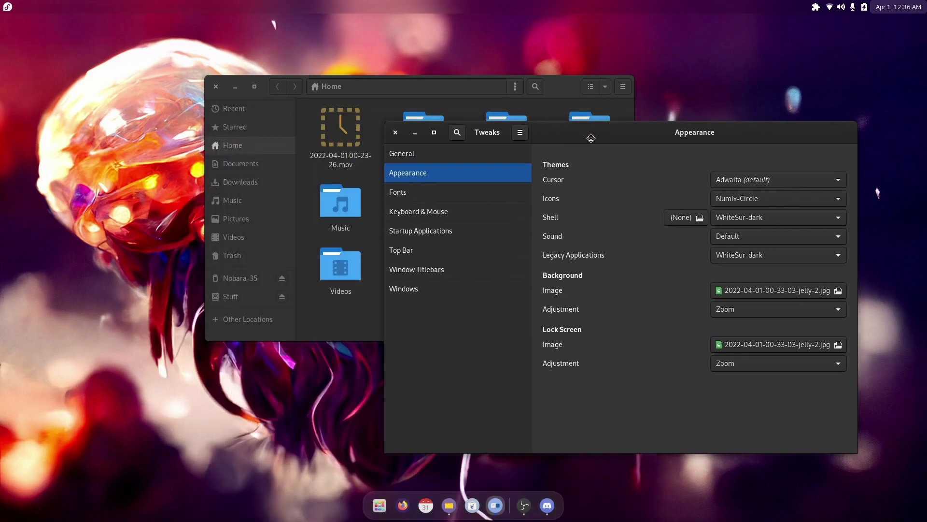
click(265, 102)
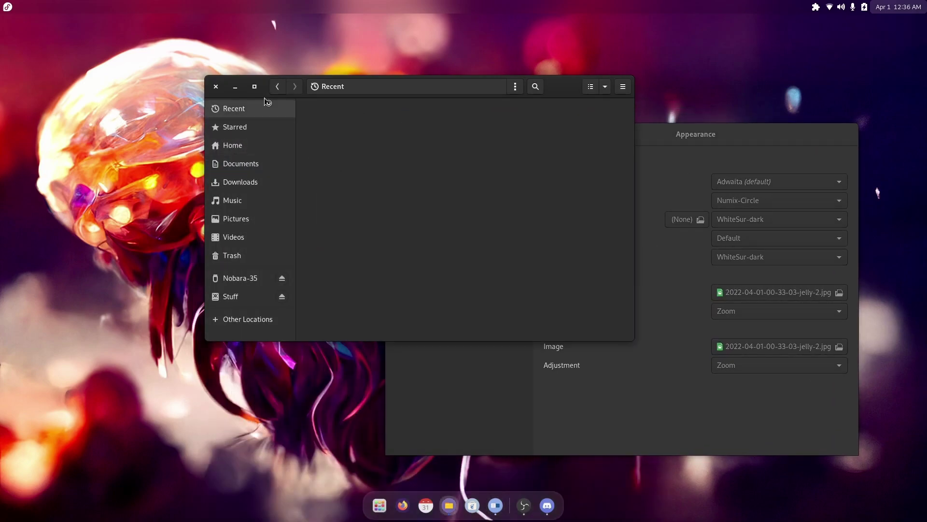
click(216, 87)
drag(737, 194, 483, 136)
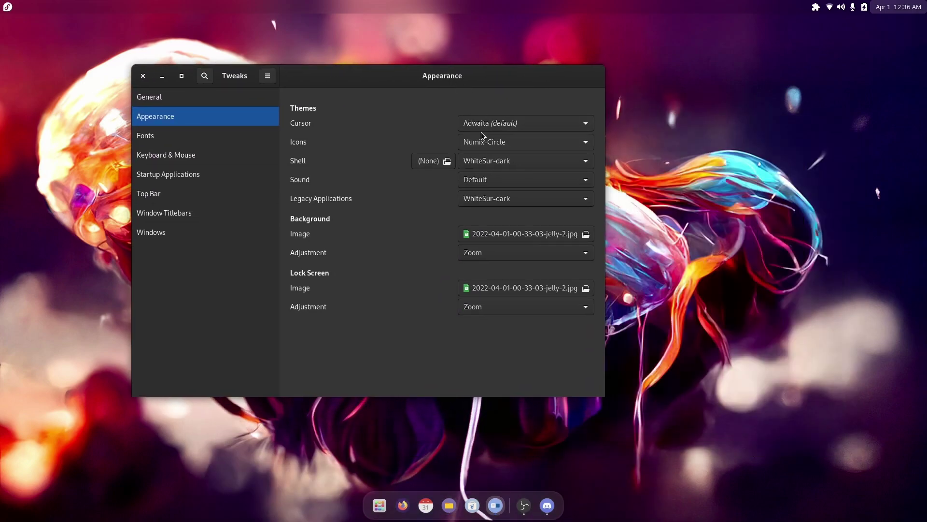
click(488, 199)
click(489, 201)
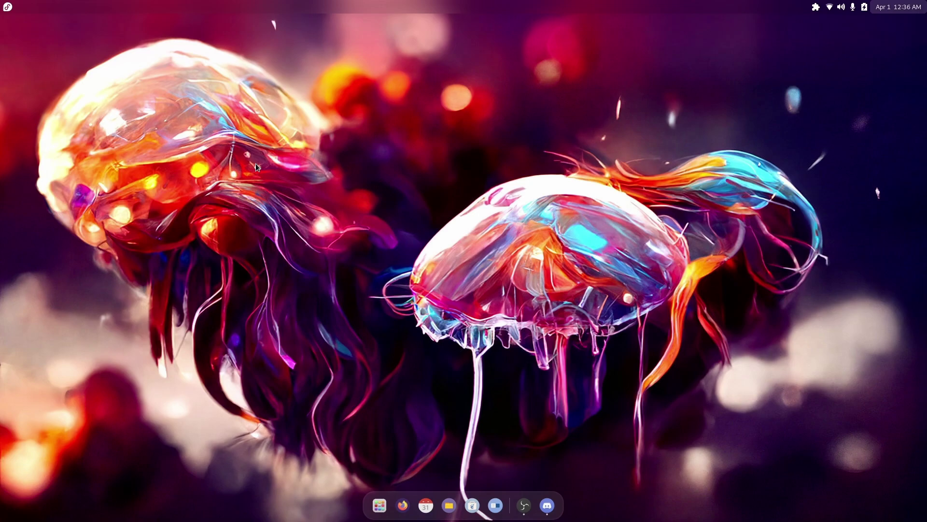
Step: Restart GNOME Shell with Alt+F2 and 'r', then bring Discord back into view
key(alt+F2)
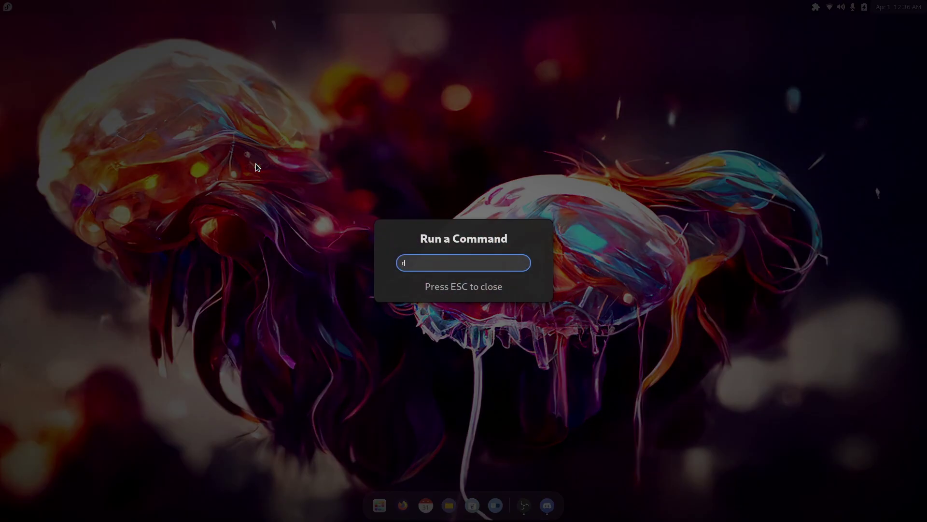
text(r)
key(Return)
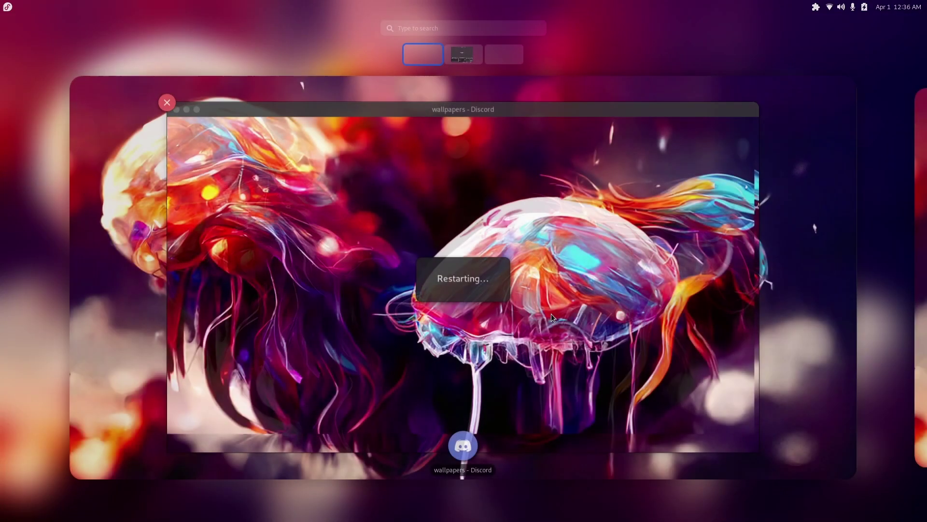
click(534, 228)
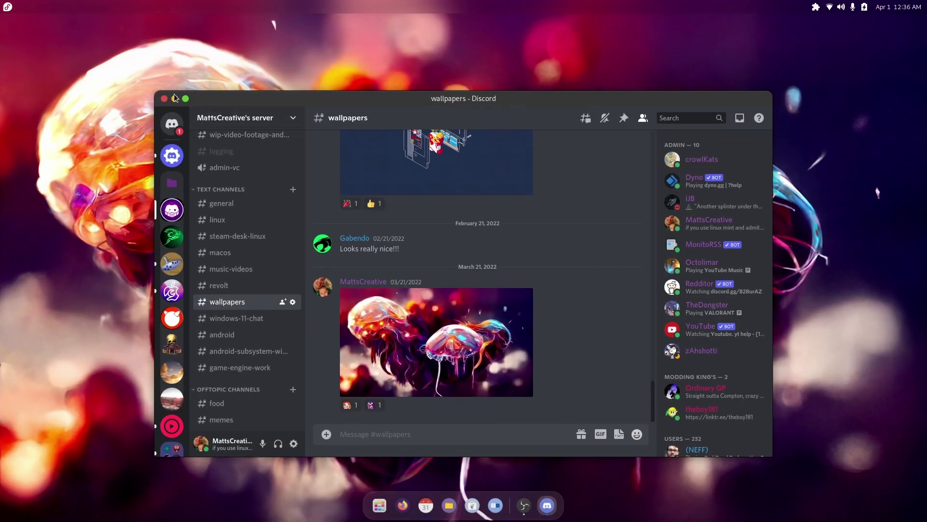
Step: Minimize OBS on its workspace and close the Files window
click(379, 505)
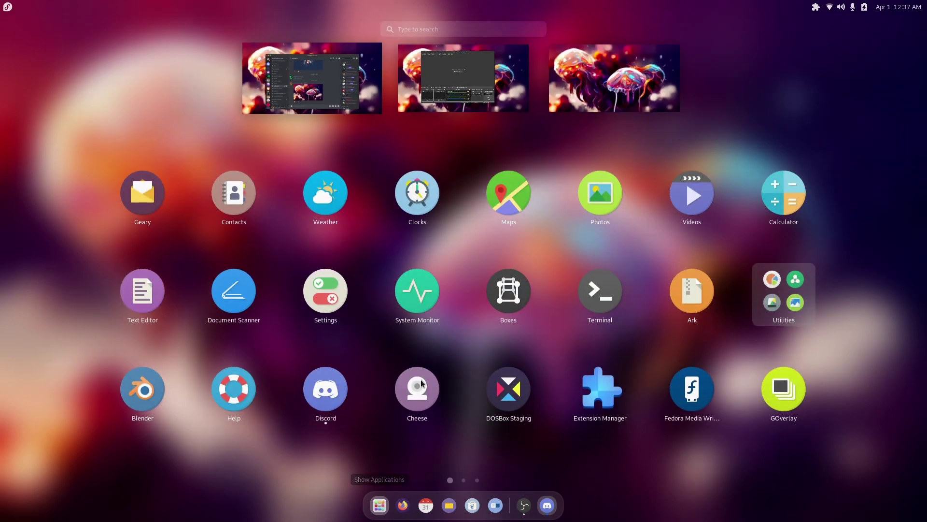
click(482, 94)
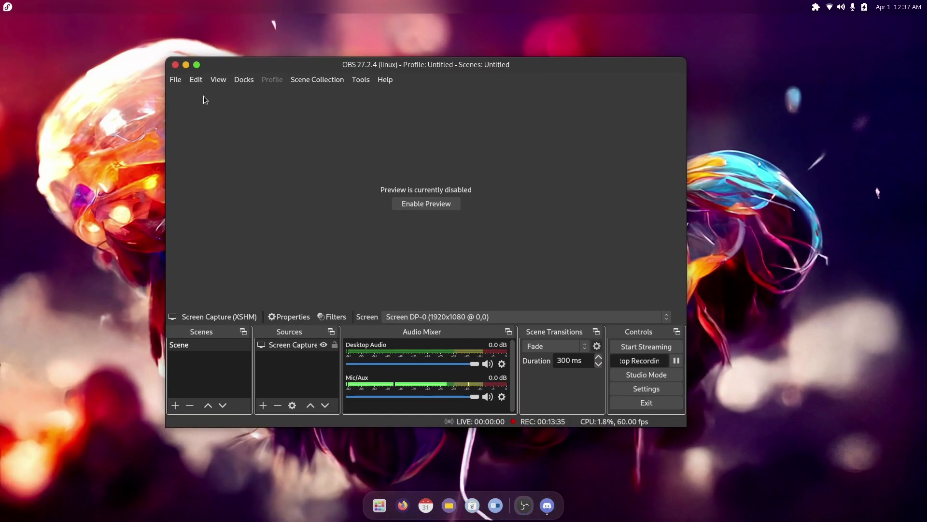
click(186, 66)
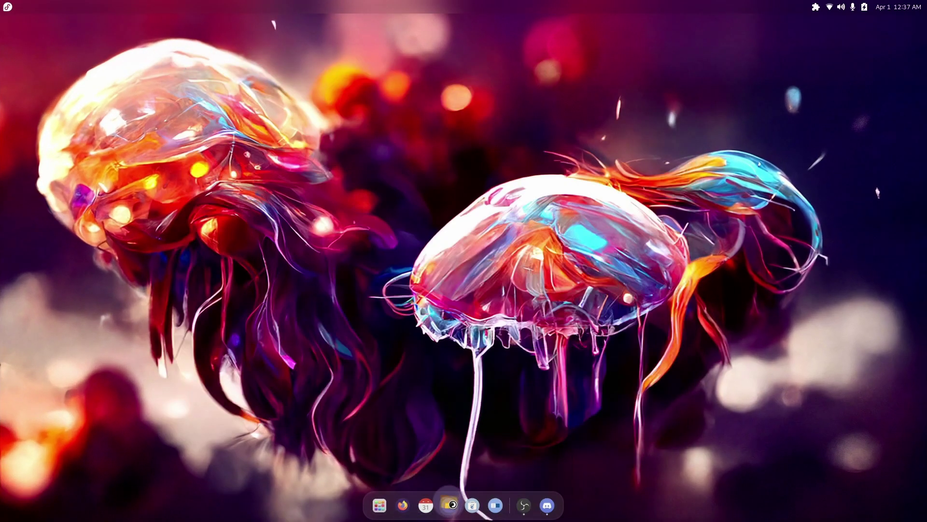
click(449, 505)
drag(41, 92, 276, 72)
click(277, 74)
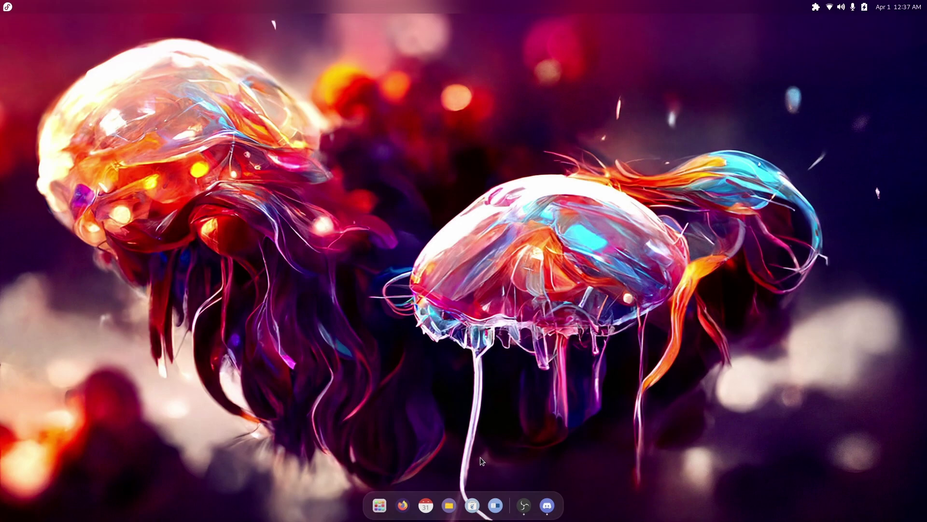
click(380, 505)
click(315, 455)
click(554, 506)
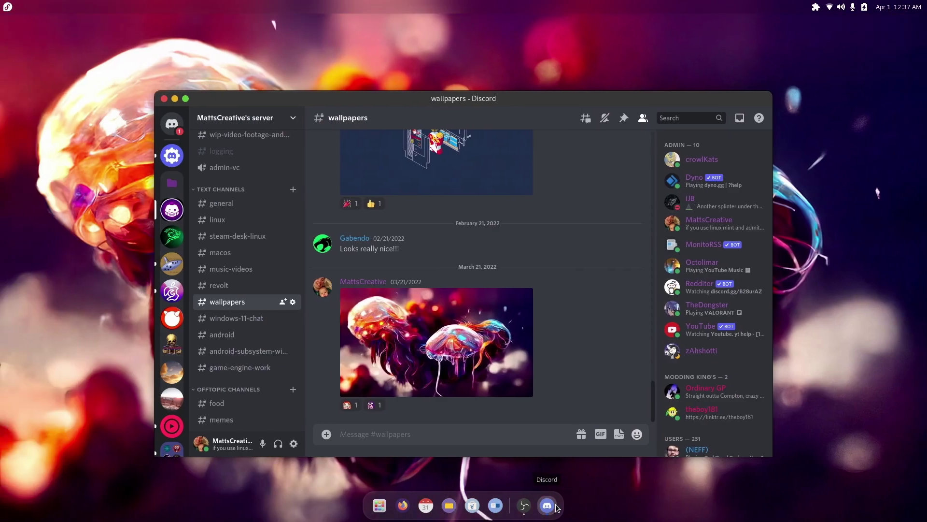
click(379, 505)
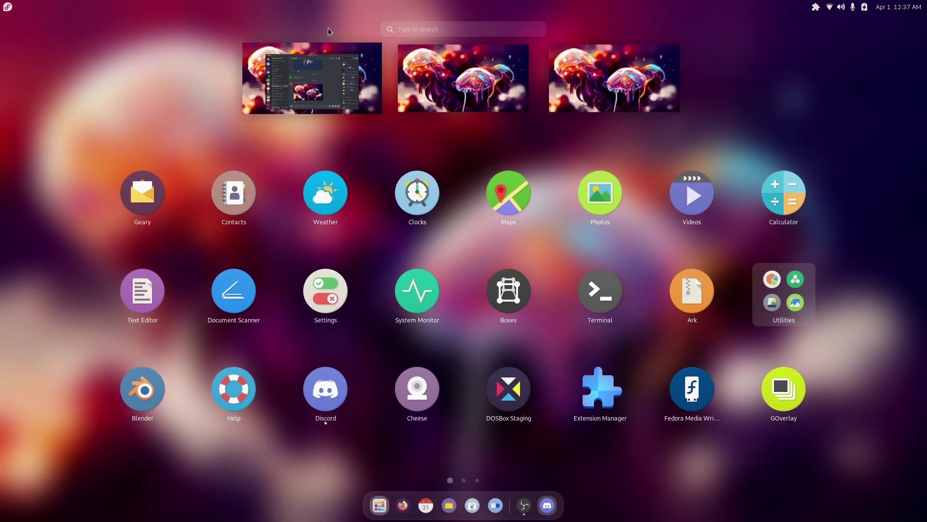
click(336, 71)
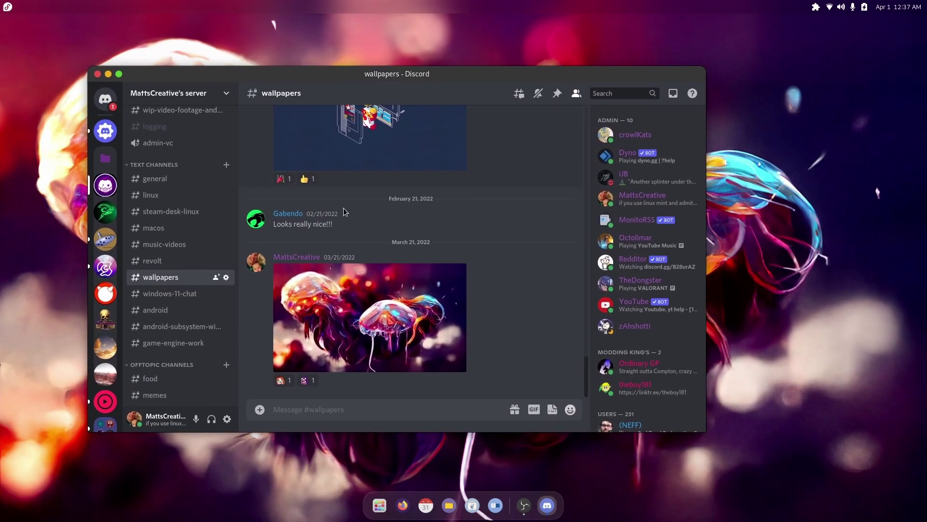
click(381, 505)
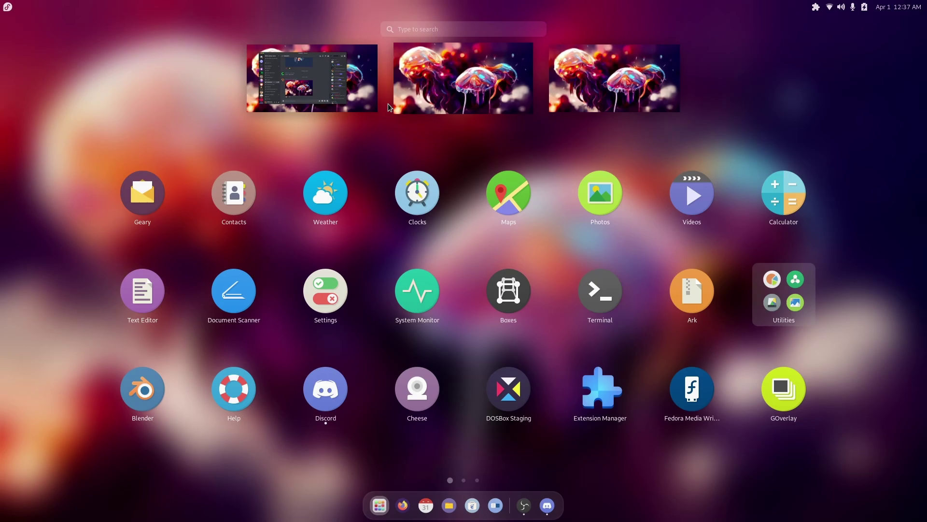
click(446, 104)
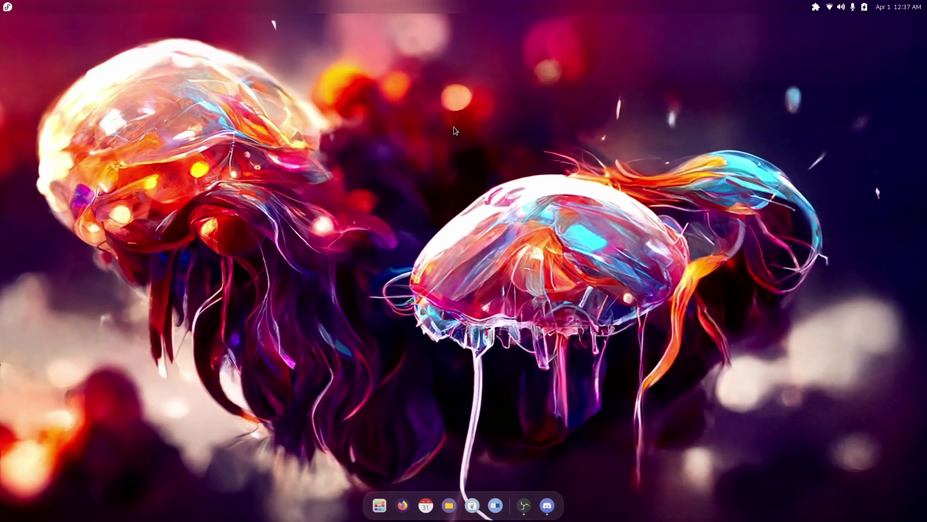
click(524, 506)
click(385, 513)
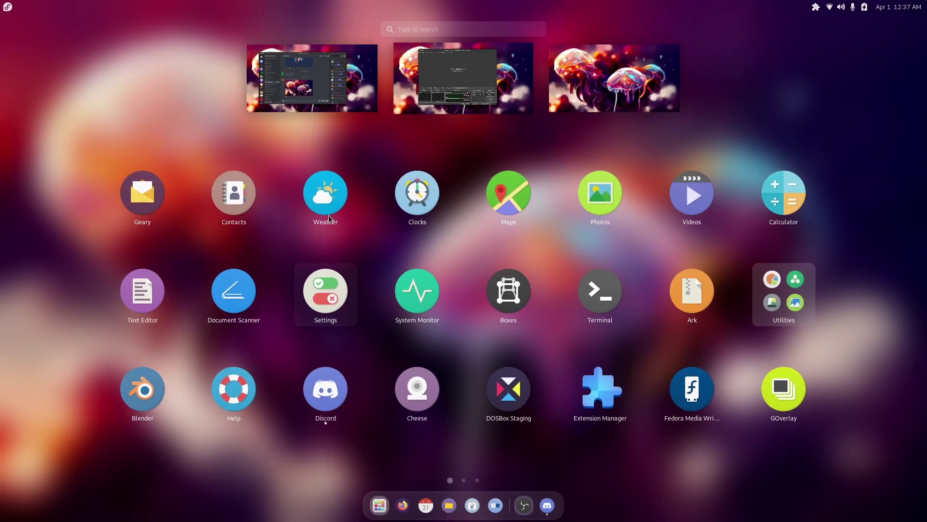
click(325, 387)
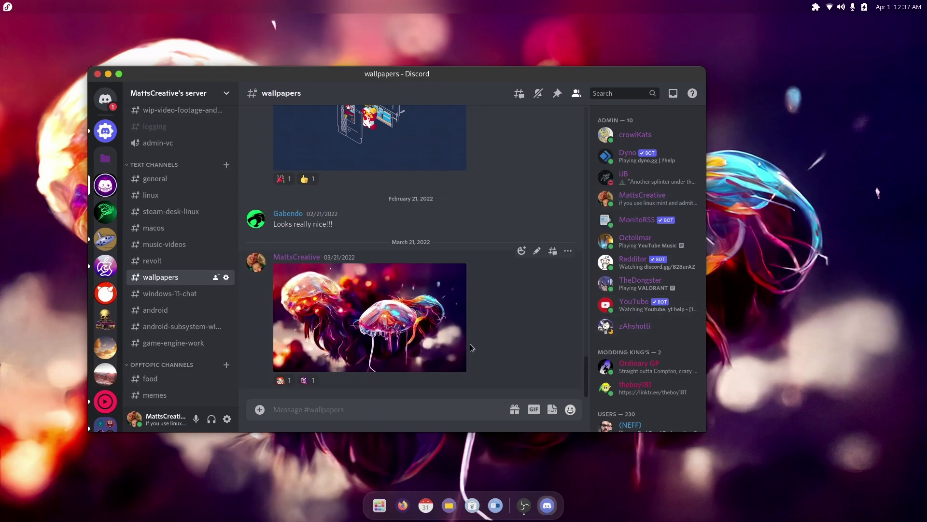
click(108, 74)
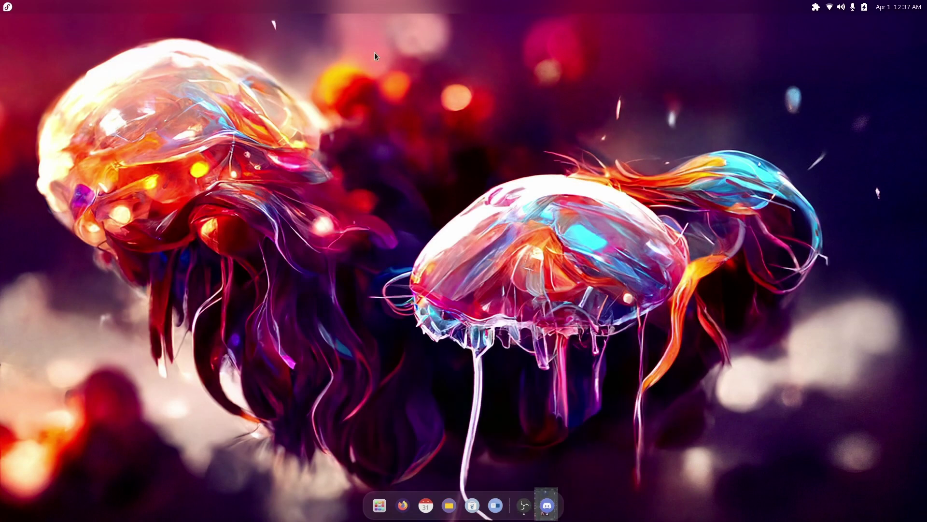
click(840, 7)
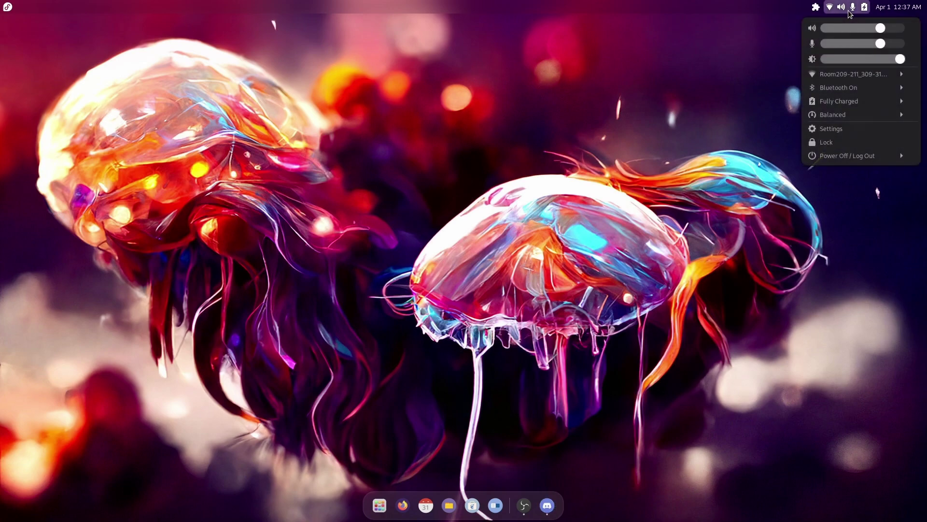
mouse_move(815, 8)
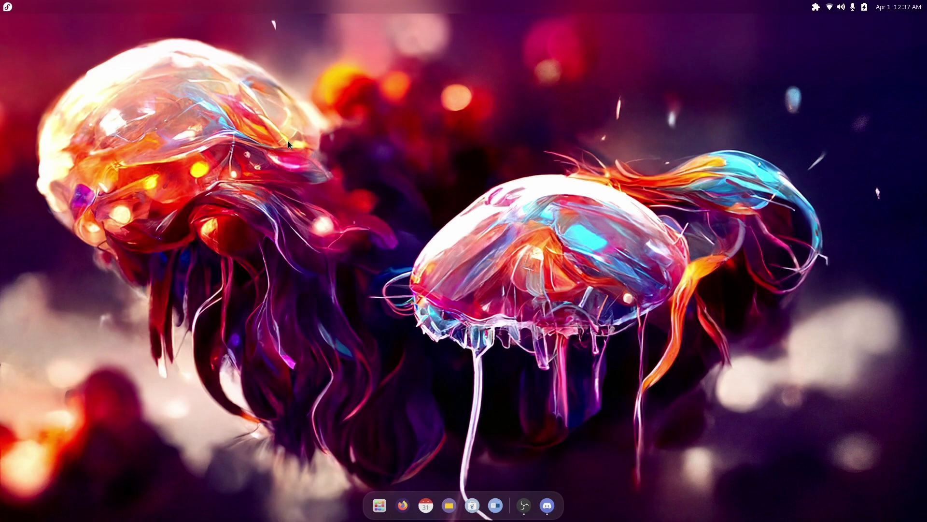
click(379, 505)
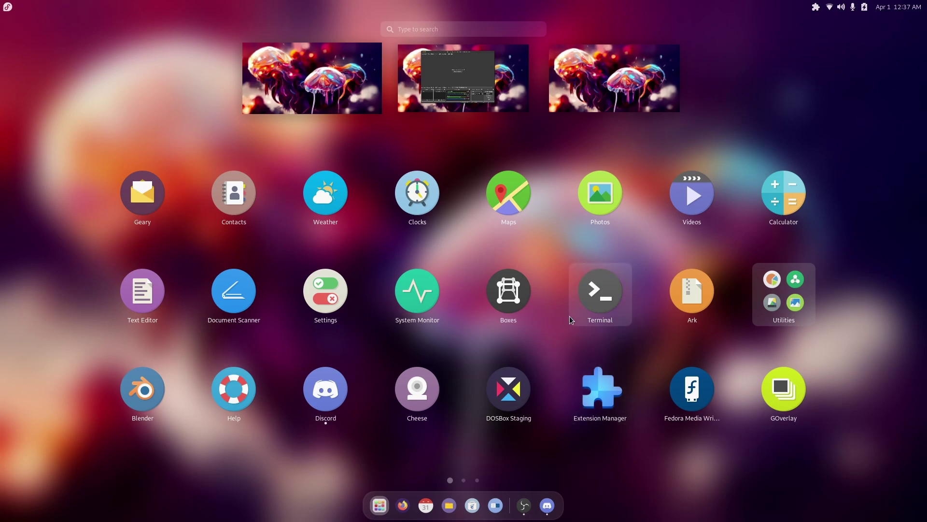
scroll(570, 316, down, 1)
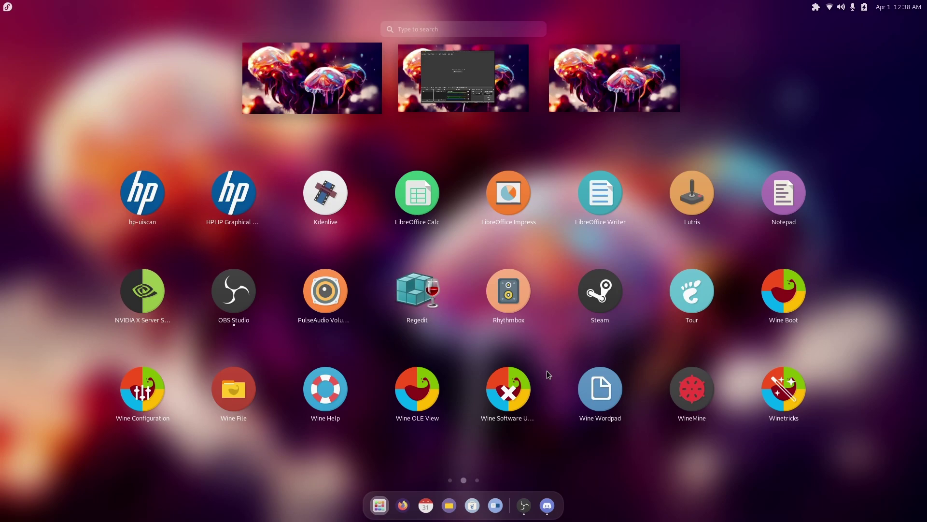
scroll(546, 370, up, 1)
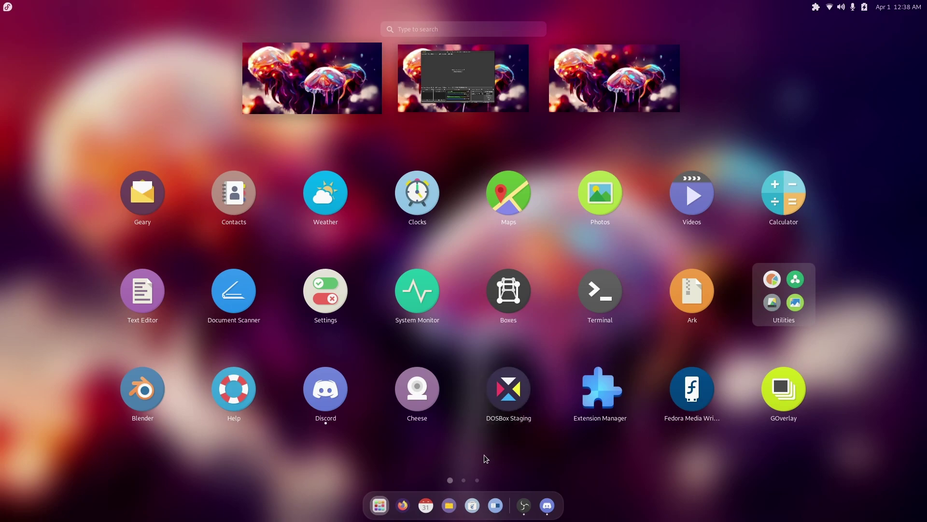
click(380, 500)
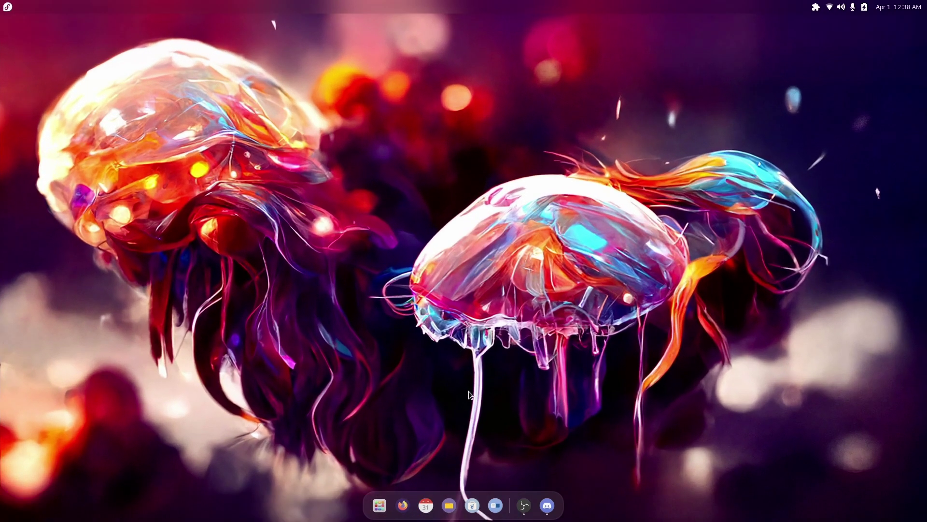
click(529, 510)
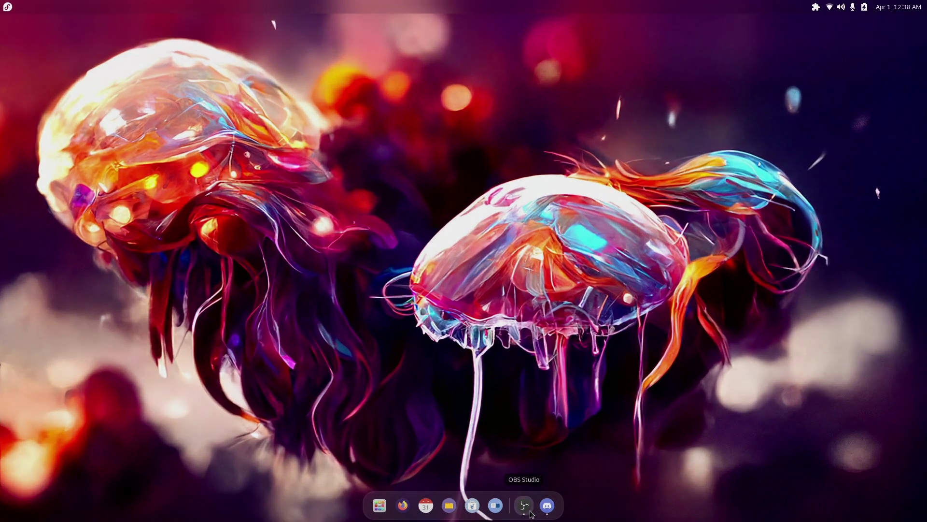